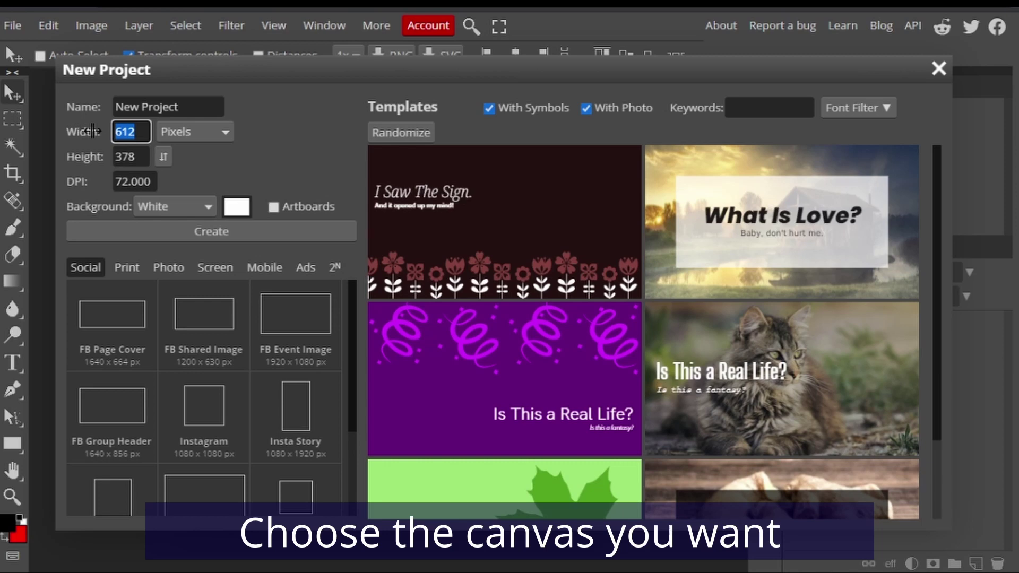
# Step: Create a new 1920 × 1080 pixel project with a white background
pyautogui.write('1')
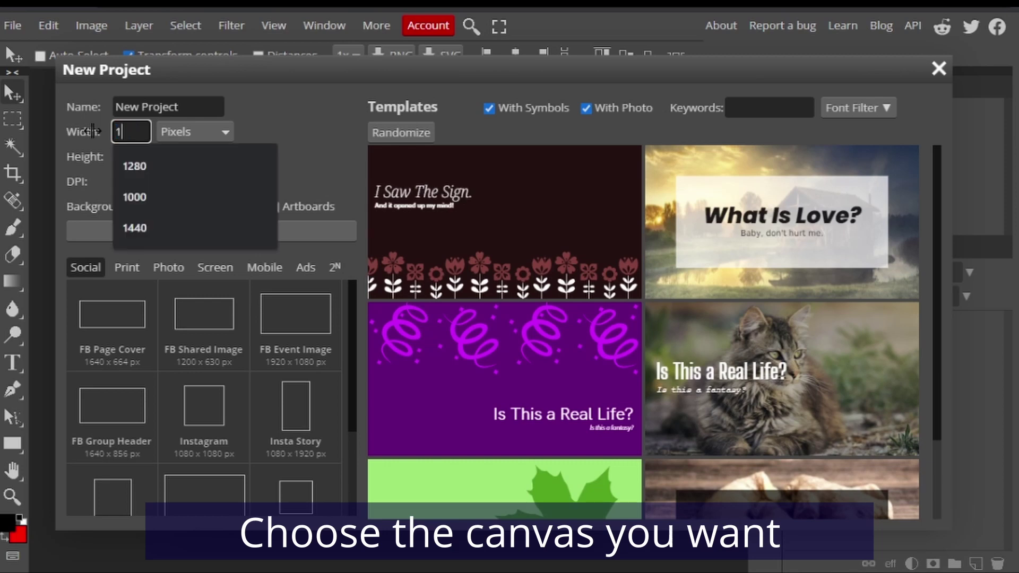
pyautogui.write('920')
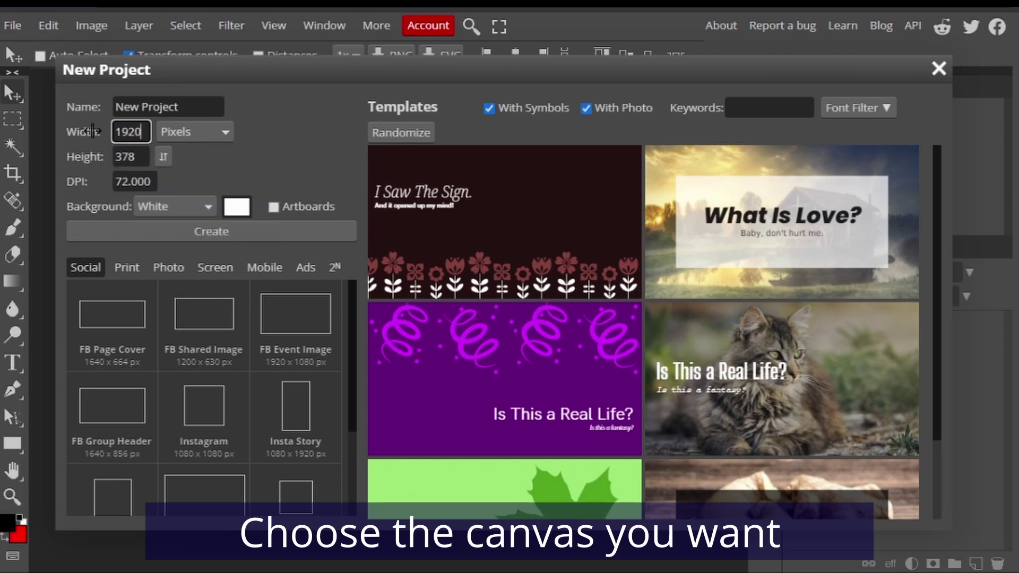
pyautogui.click(89, 157)
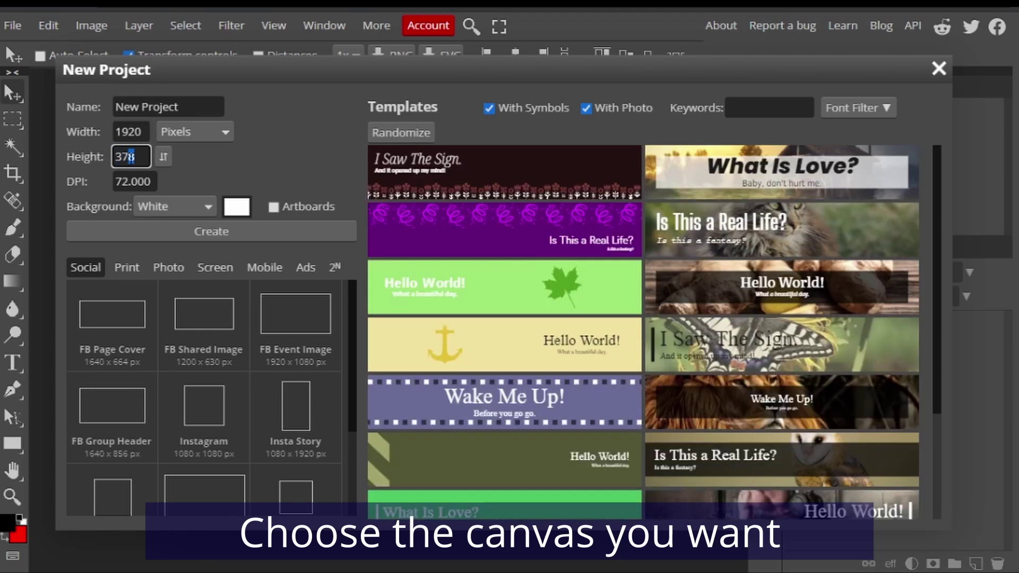
pyautogui.write('1080')
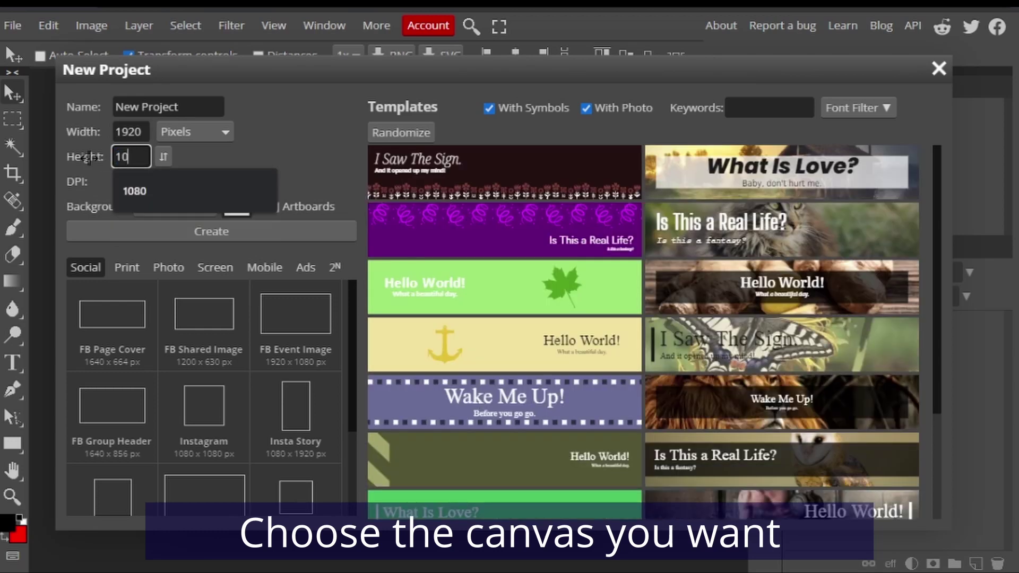
pyautogui.click(242, 233)
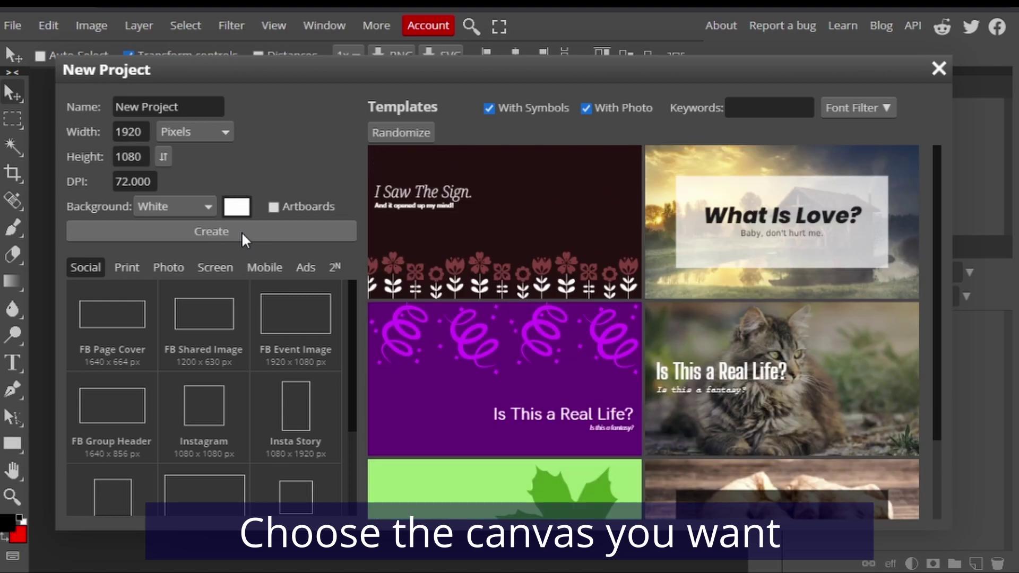
pyautogui.click(242, 232)
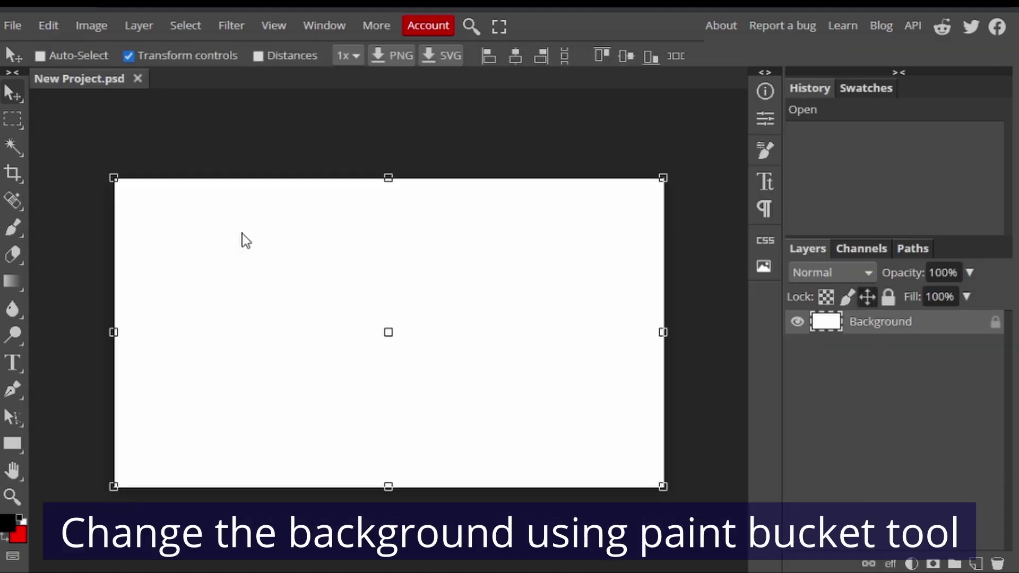
# Step: Set the foreground color to dark gray 1e1e1e and fill the whole canvas with it using the Paint Bucket tool
pyautogui.click(8, 526)
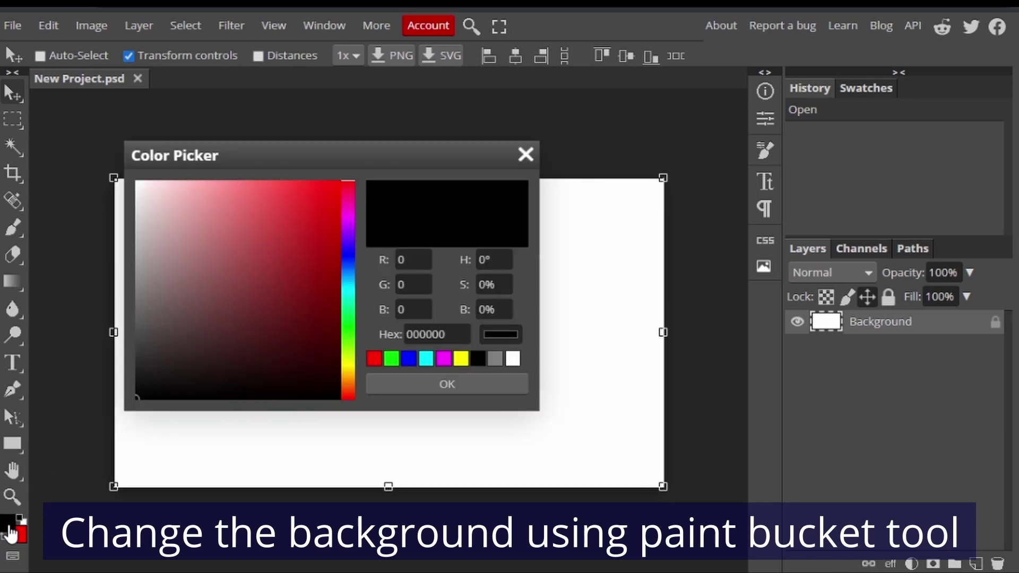
pyautogui.moveTo(151, 378); pyautogui.dragTo(135, 373)
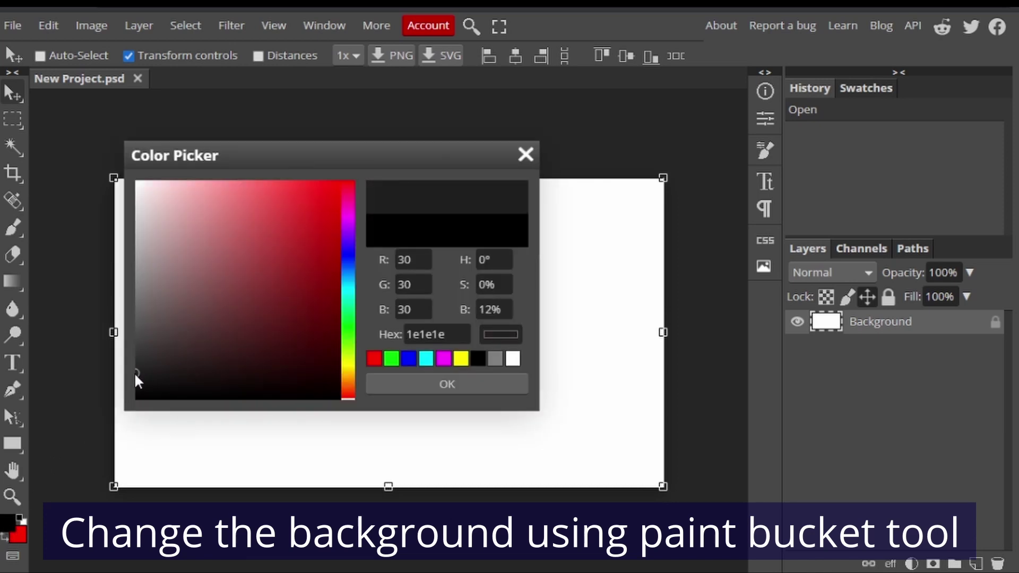
pyautogui.click(384, 380)
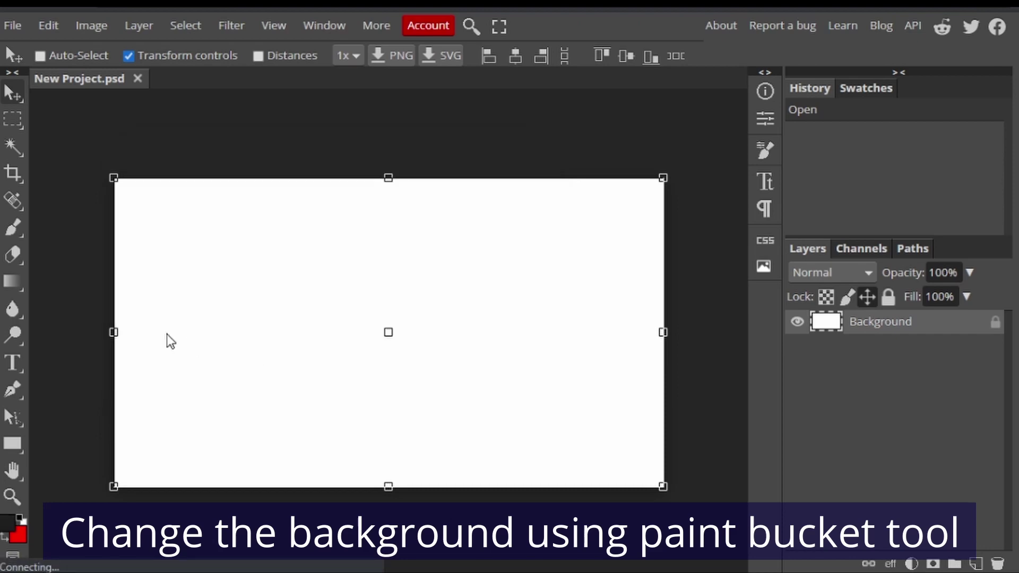
pyautogui.click(16, 282)
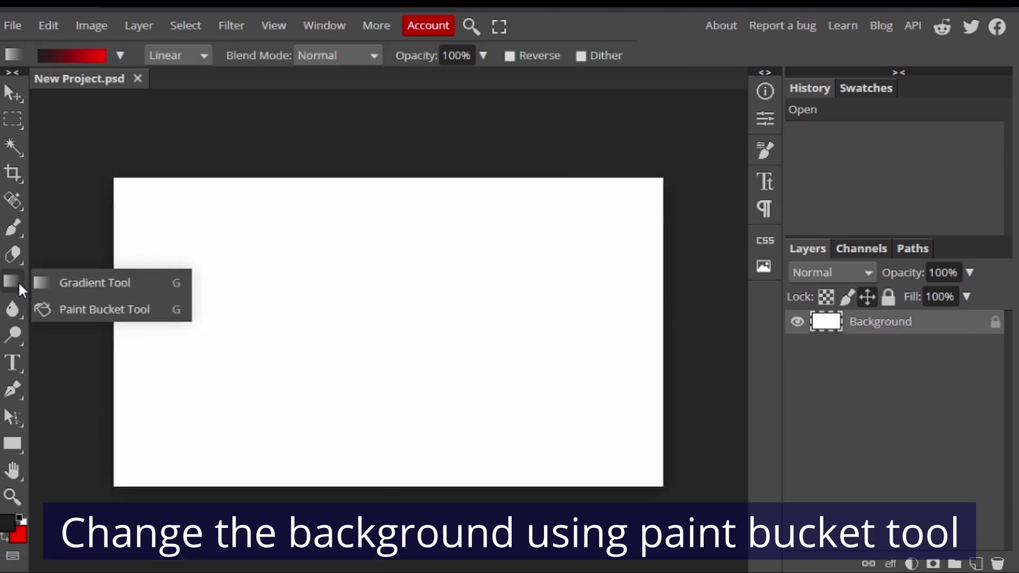
pyautogui.click(77, 311)
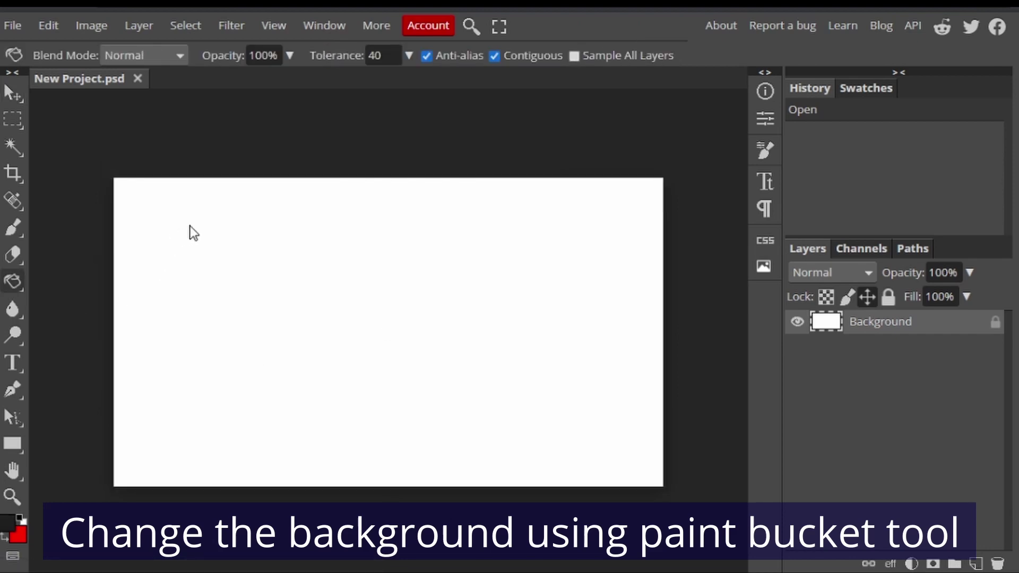
pyautogui.click(354, 219)
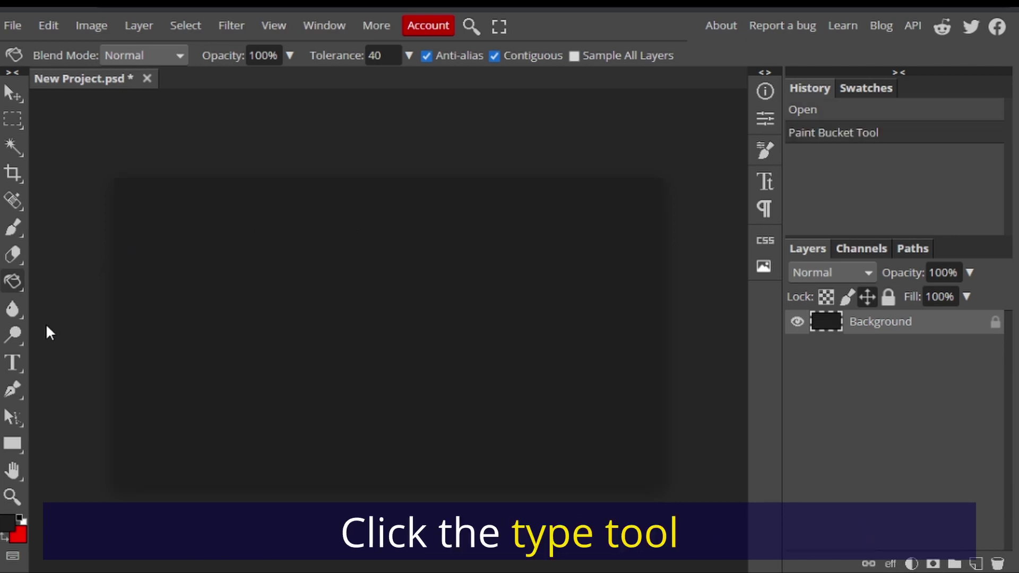
# Step: Add a horizontal text layer reading "GOLD" on the dark canvas with the Type tool
pyautogui.click(15, 363)
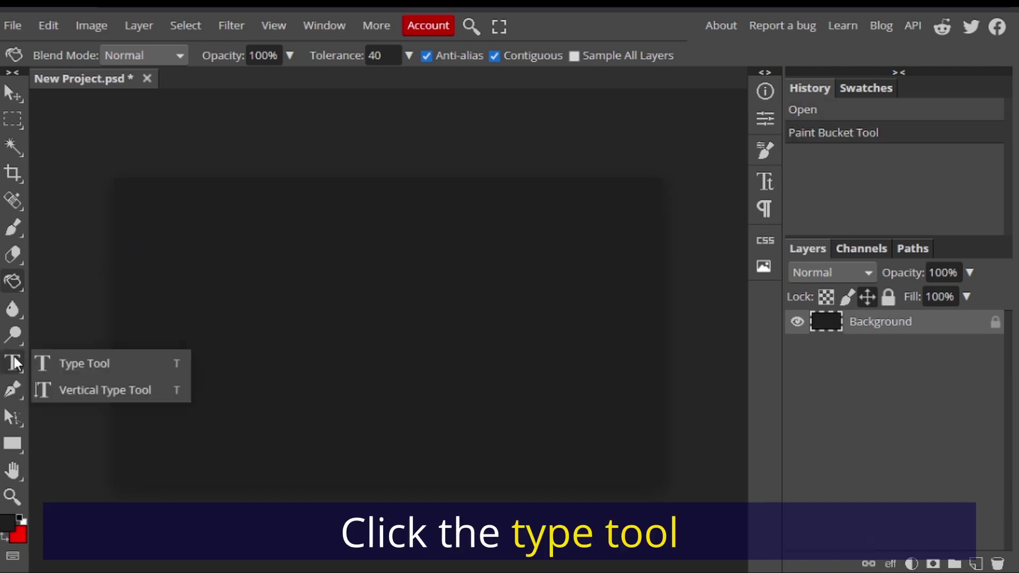
pyautogui.click(87, 361)
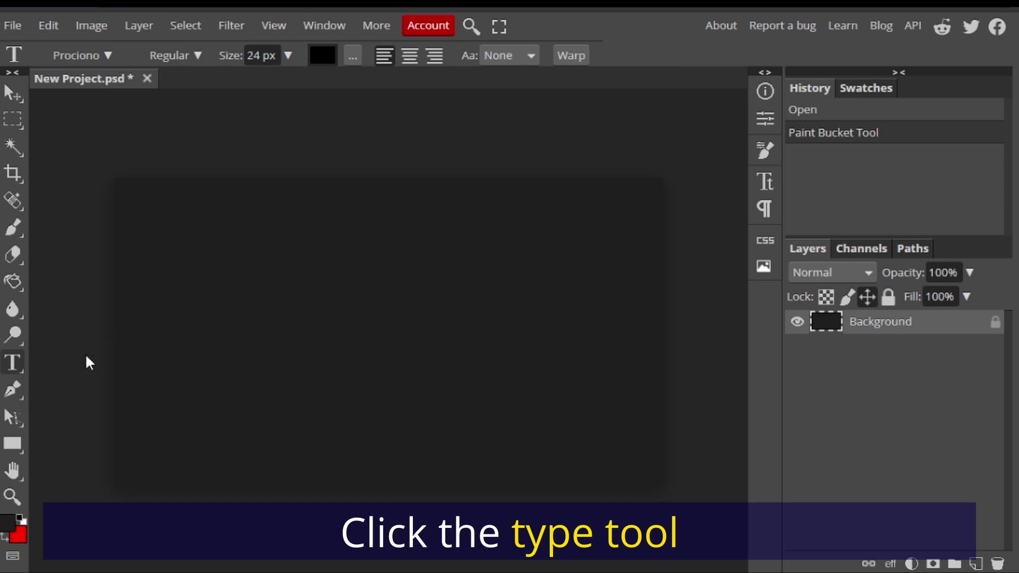
pyautogui.click(226, 269)
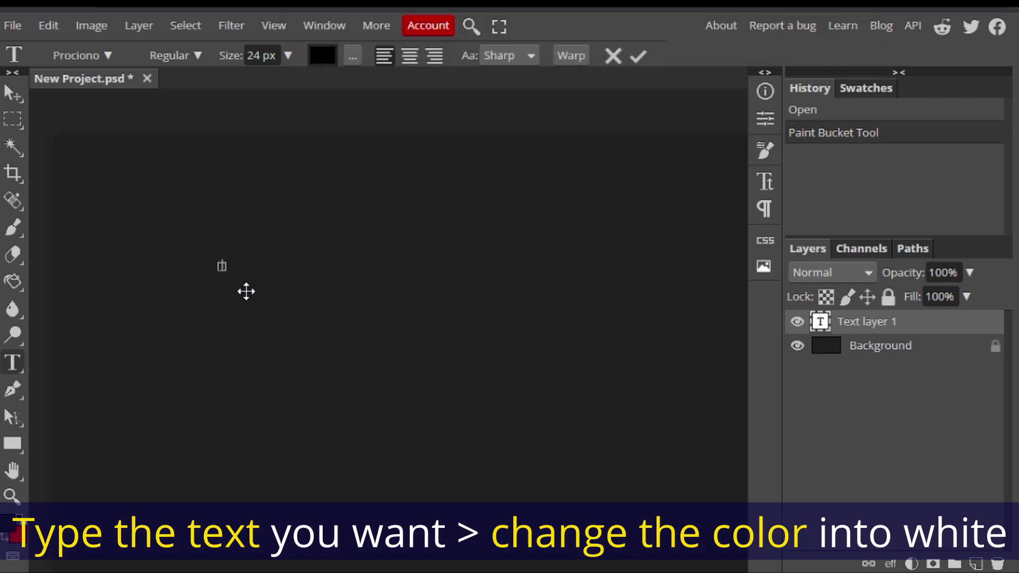
pyautogui.write('GOLD')
# Step: Change the color of the entire GOLD text to white (ffffff)
pyautogui.hotkey('ctrl', 'a')
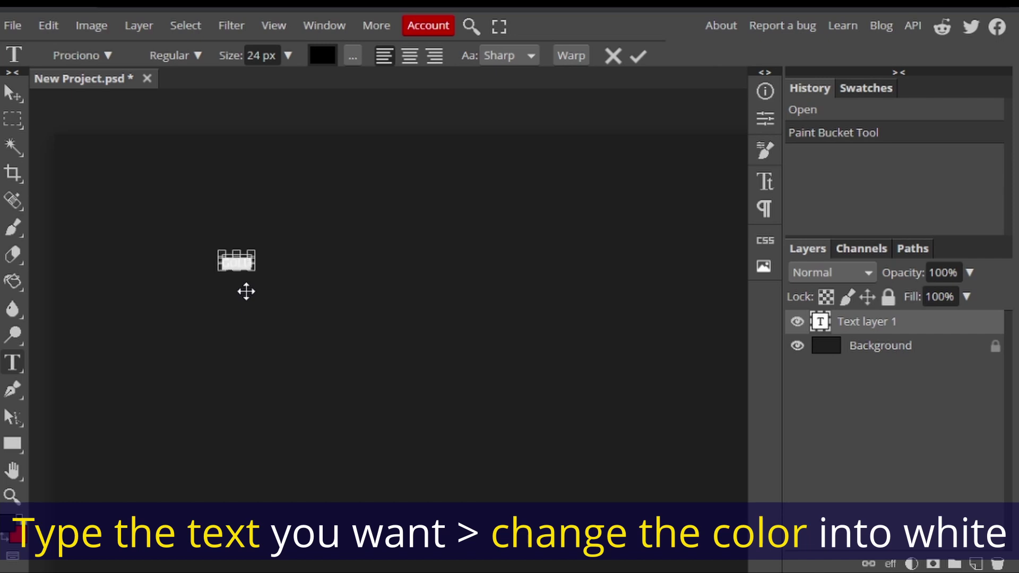
pyautogui.click(322, 56)
pyautogui.click(199, 203)
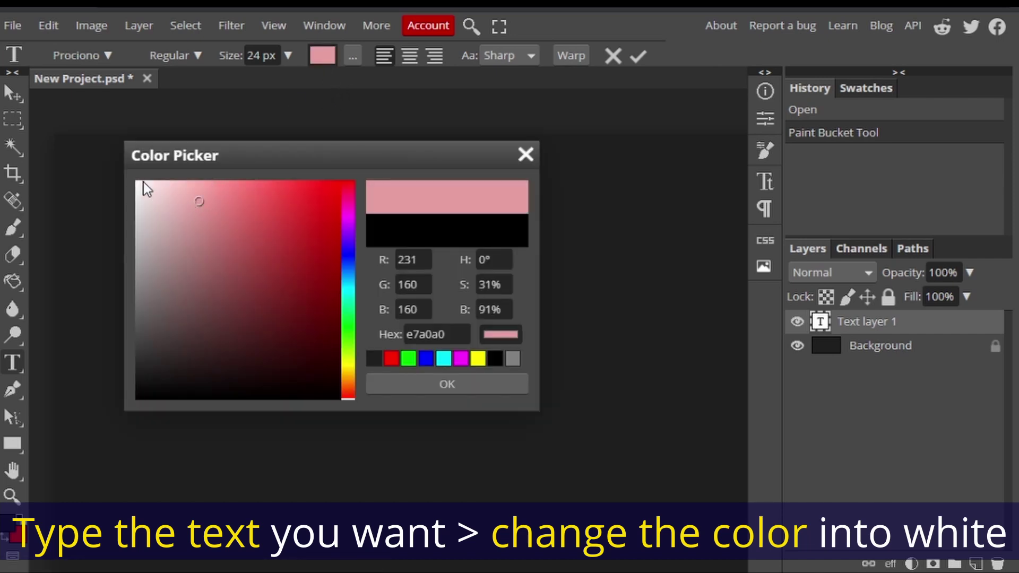
pyautogui.moveTo(136, 180)
pyautogui.mouseDown()
pyautogui.moveTo(144, 186)
pyautogui.moveTo(119, 170)
pyautogui.mouseUp()
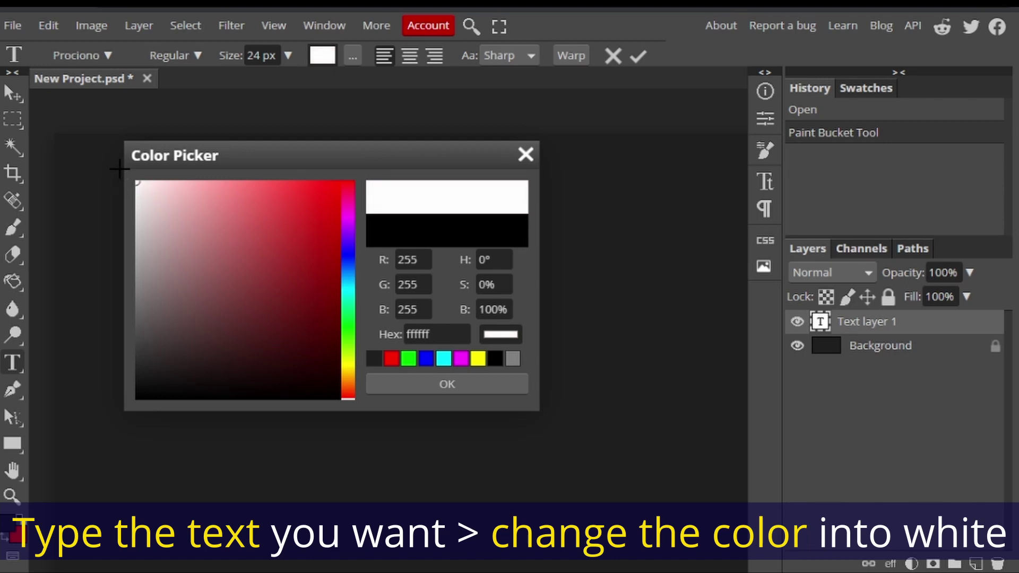
pyautogui.click(390, 381)
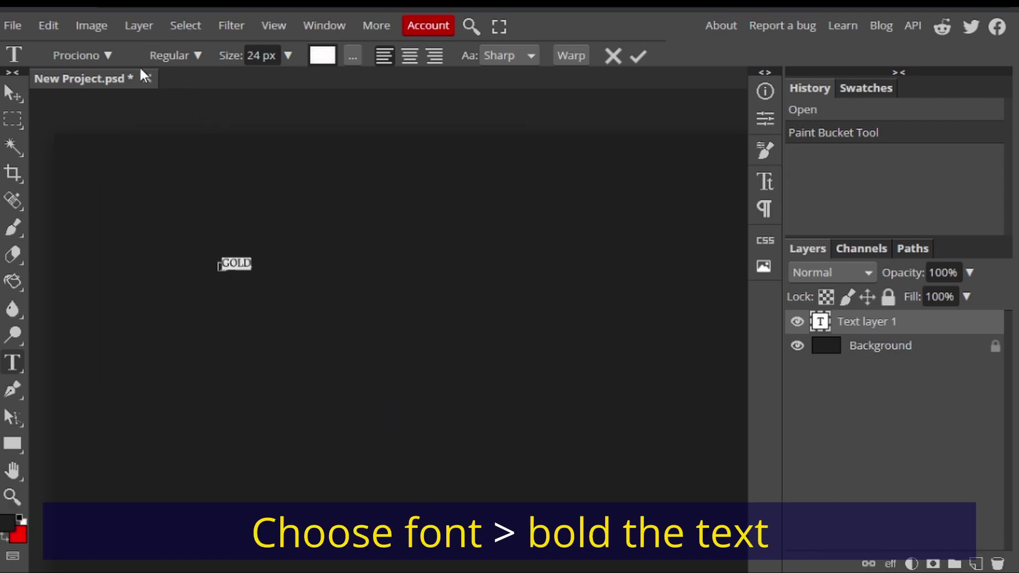
# Step: Browse the fonts, search for "pro" and apply the Prociono font to the GOLD text
pyautogui.click(109, 53)
pyautogui.click(109, 54)
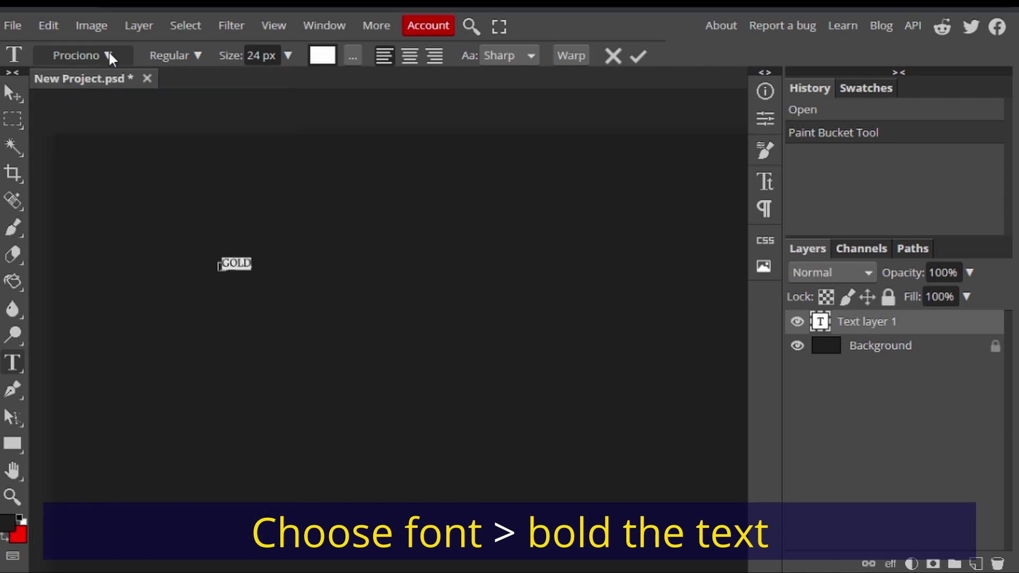
pyautogui.click(110, 53)
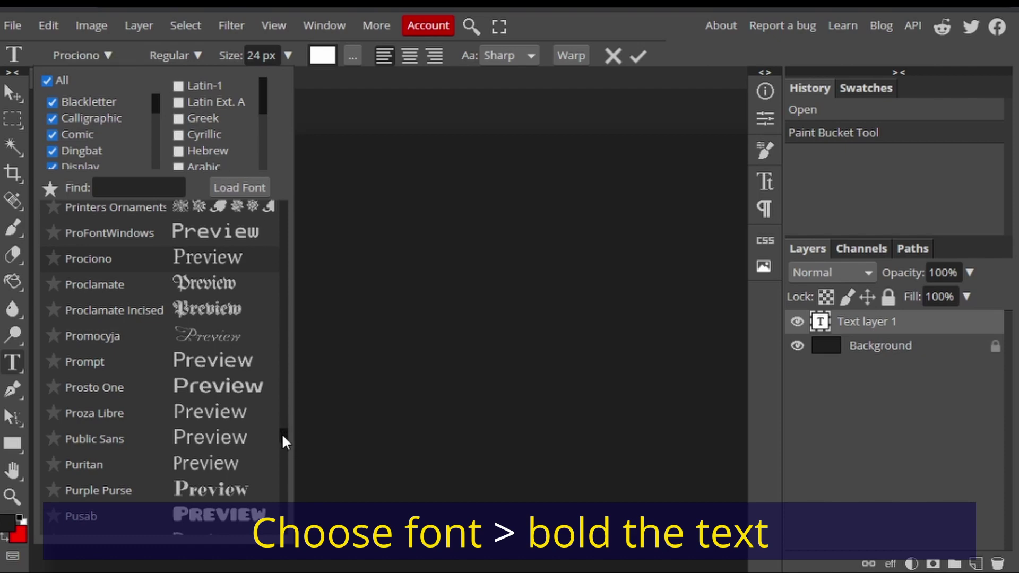
pyautogui.scroll(-5, 281, 436)
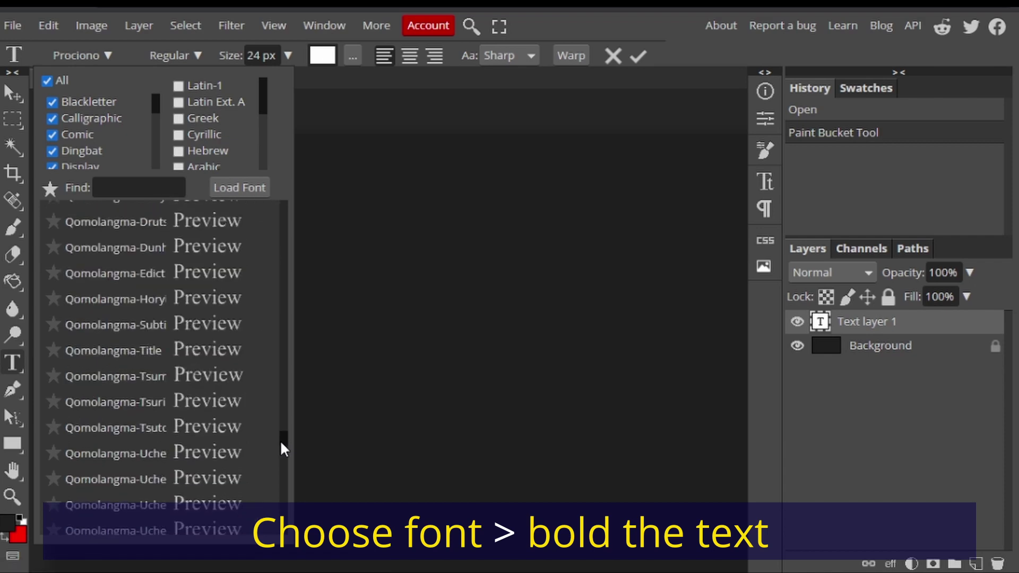
pyautogui.moveTo(281, 444)
pyautogui.mouseDown()
pyautogui.moveTo(287, 529)
pyautogui.moveTo(282, 444)
pyautogui.mouseUp()
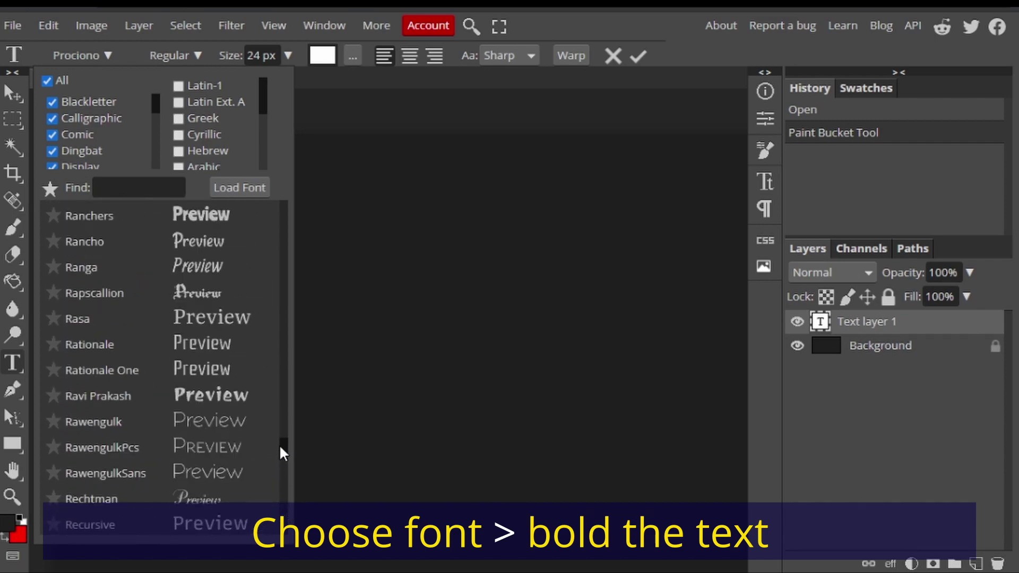
pyautogui.click(129, 186)
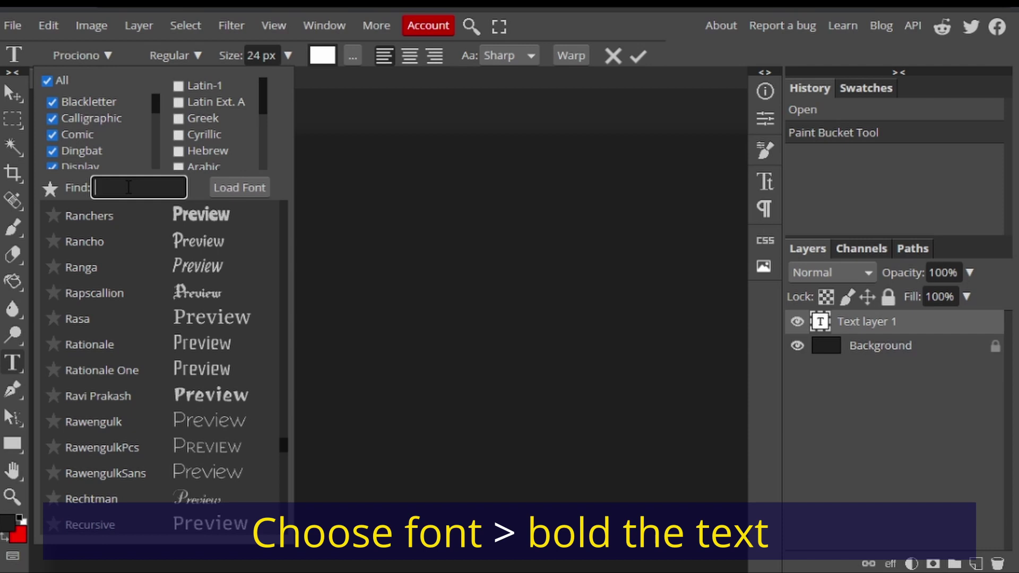
pyautogui.write('pro')
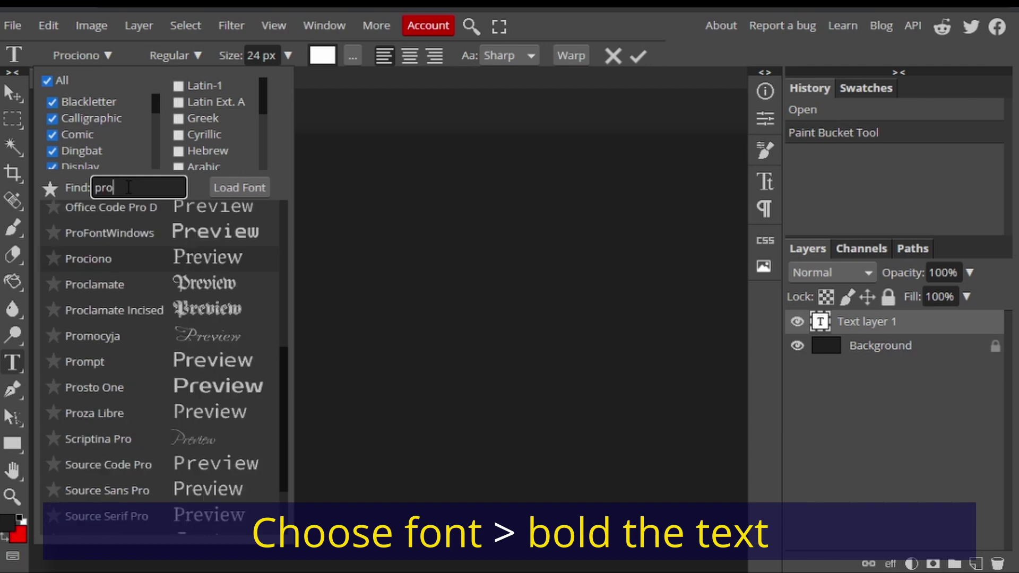
pyautogui.click(190, 260)
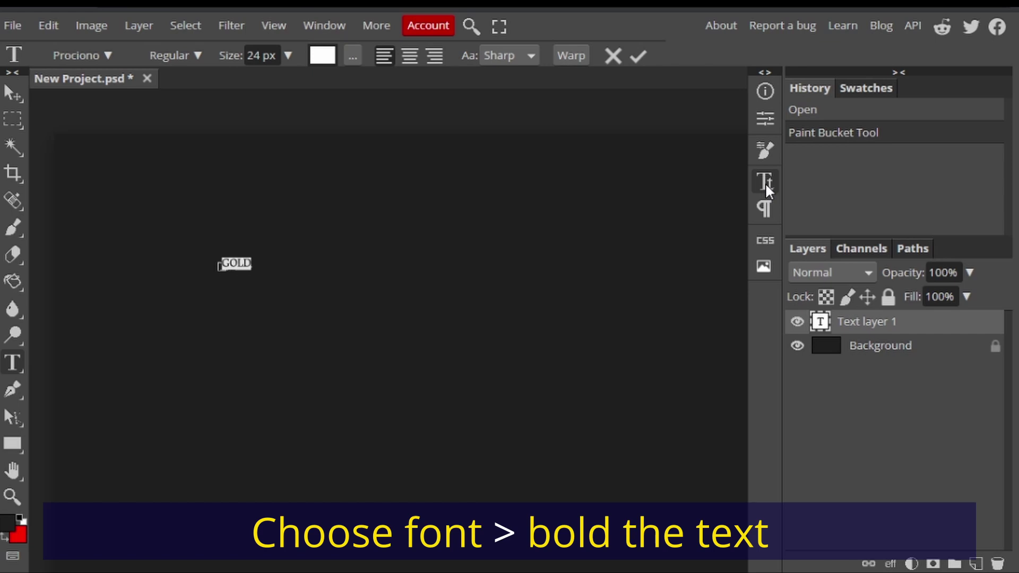
# Step: Apply bold character formatting to the selected GOLD text
pyautogui.click(766, 182)
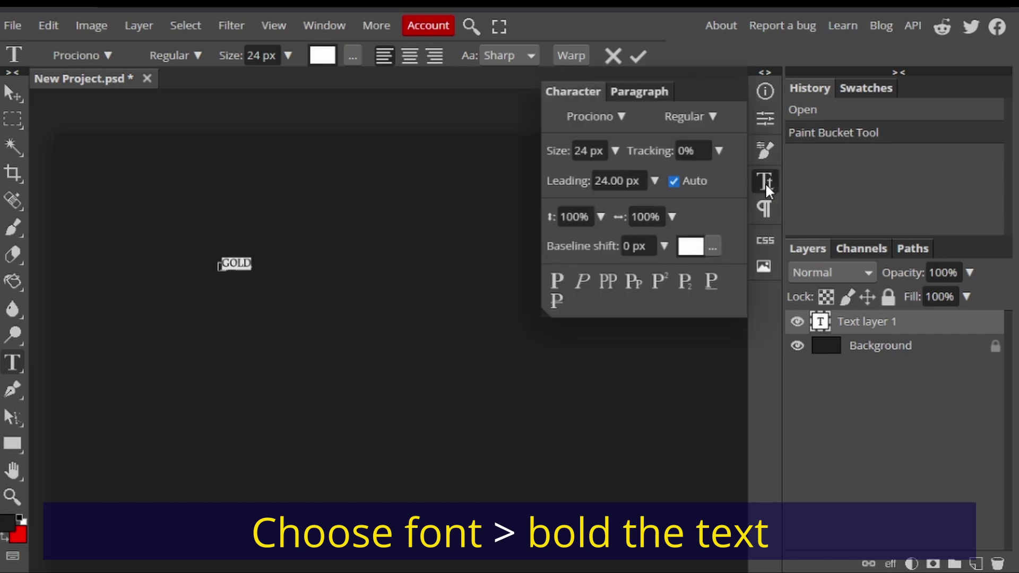
pyautogui.click(557, 283)
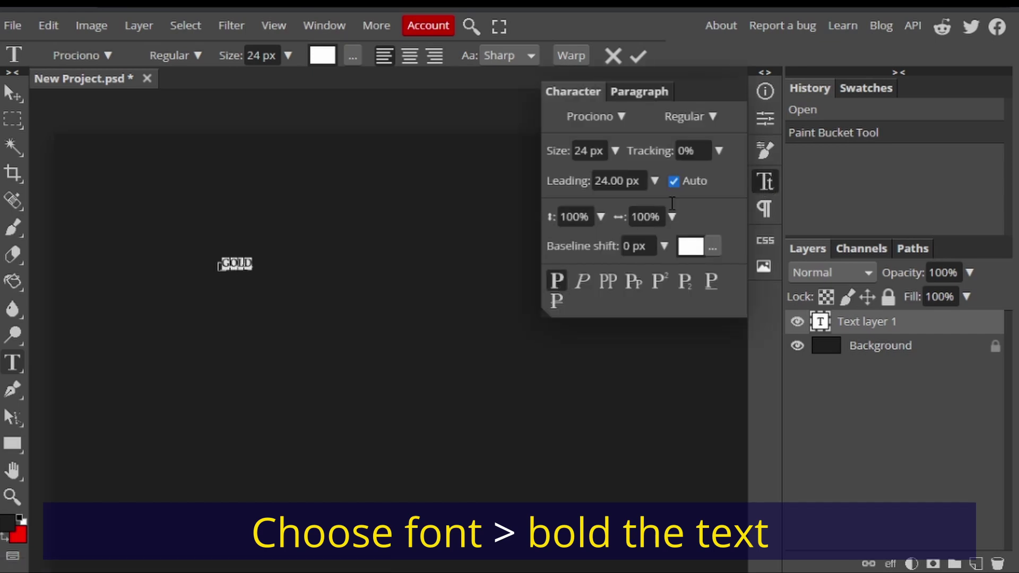
pyautogui.click(756, 187)
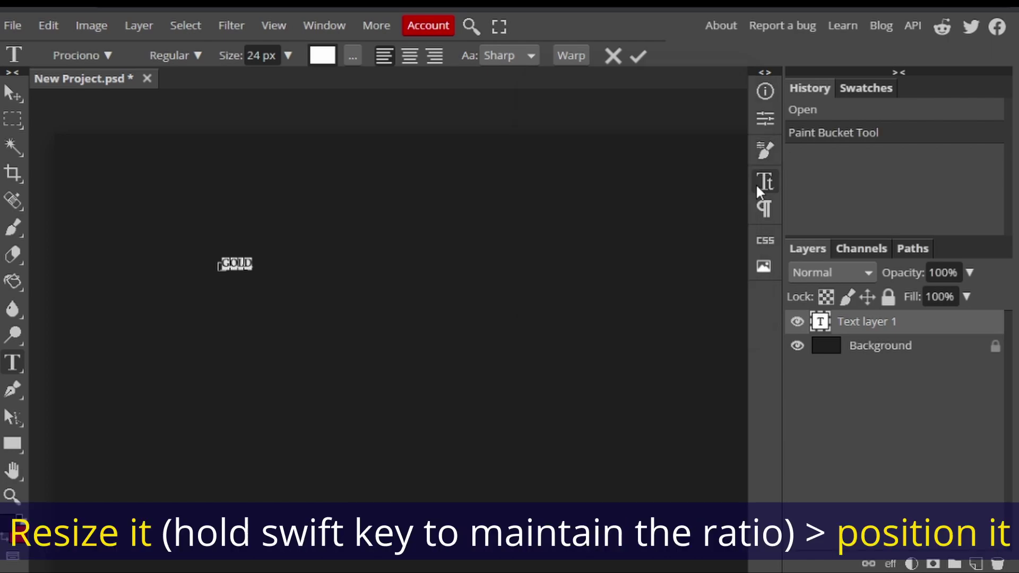
# Step: Scale the GOLD text proportionally to about 2160% and move it to the canvas center at X 960 px, Y 540 px
pyautogui.rightClick(9, 98)
pyautogui.click(64, 98)
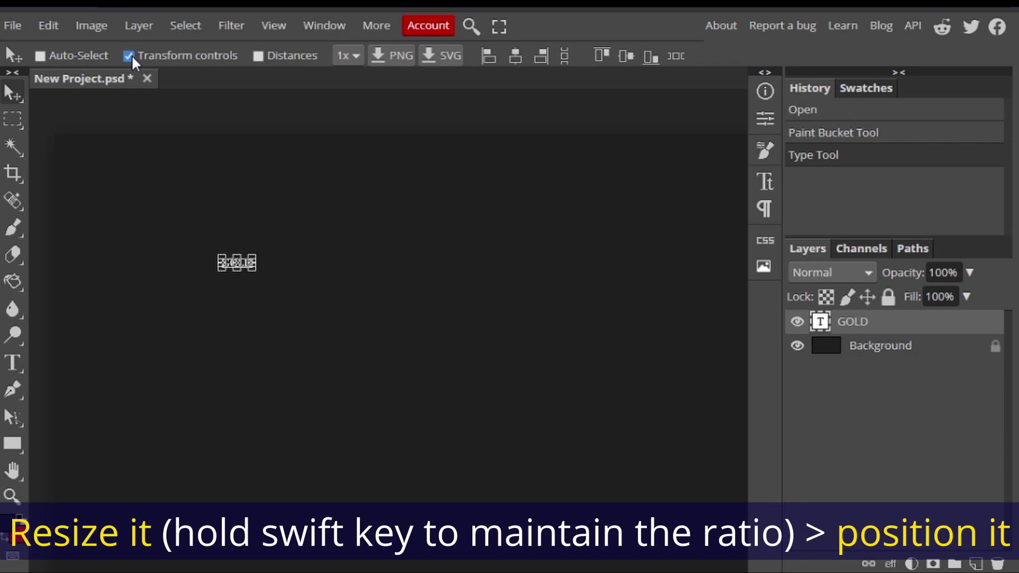
pyautogui.click(129, 55)
pyautogui.click(129, 56)
pyautogui.hotkey('ctrl', '-')
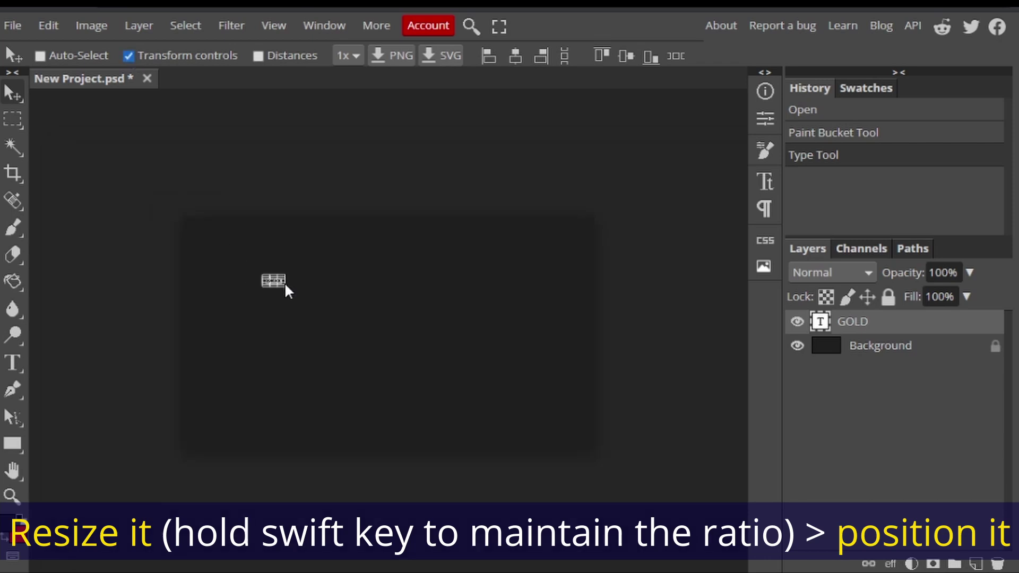
pyautogui.hotkey('ctrl', '+')
pyautogui.press('shift')
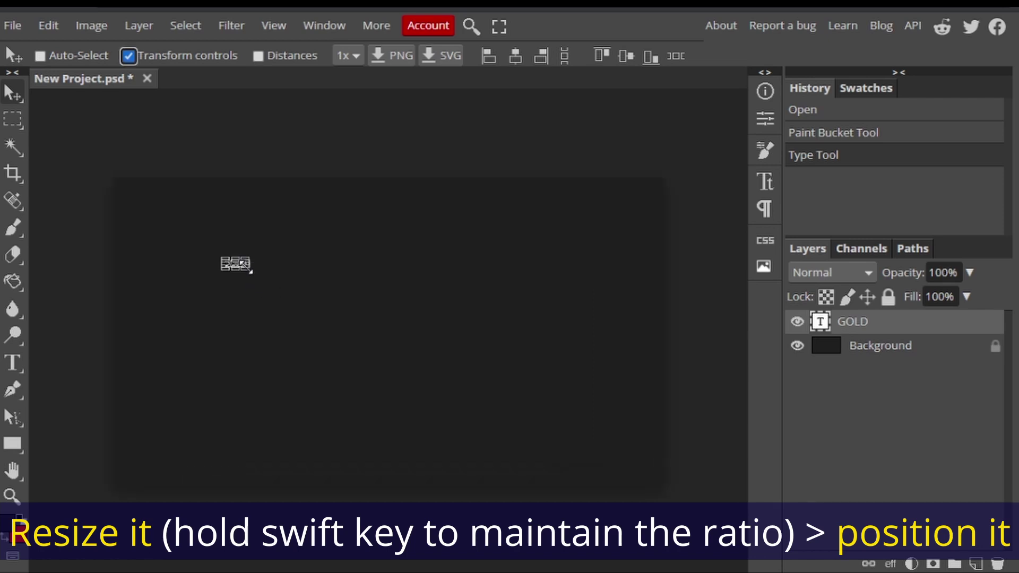
pyautogui.moveTo(249, 270); pyautogui.dragTo(659, 416)
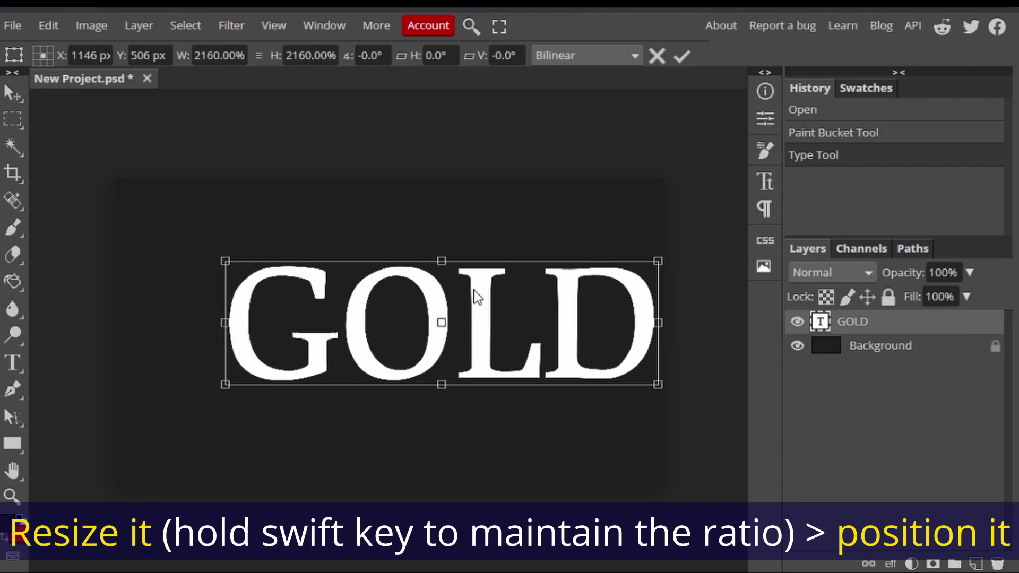
pyautogui.moveTo(475, 295); pyautogui.dragTo(425, 304)
# Step: Open the blending options of the GOLD layer and enable Gradient Overlay
pyautogui.rightClick(980, 323)
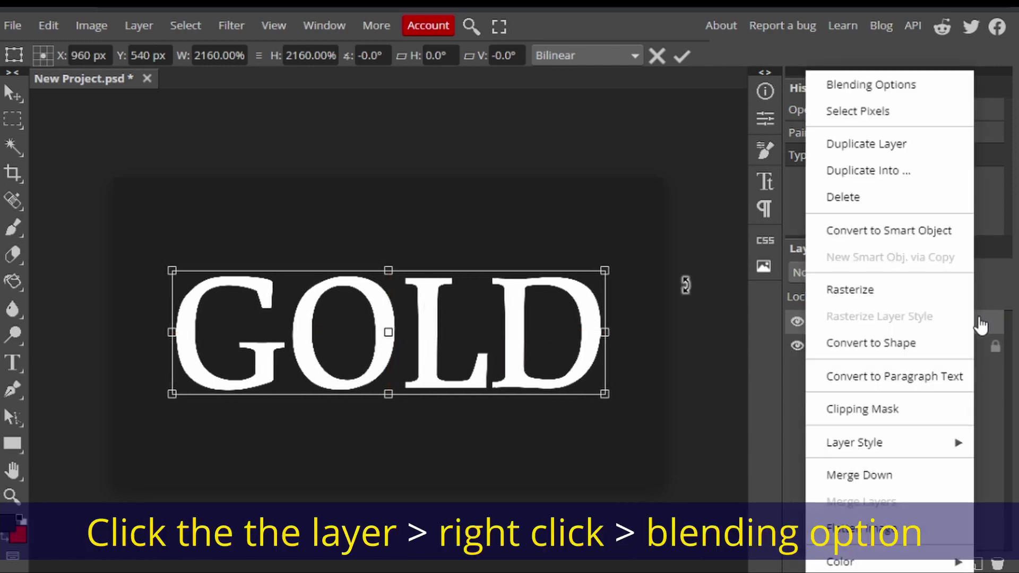
pyautogui.click(895, 91)
pyautogui.click(174, 390)
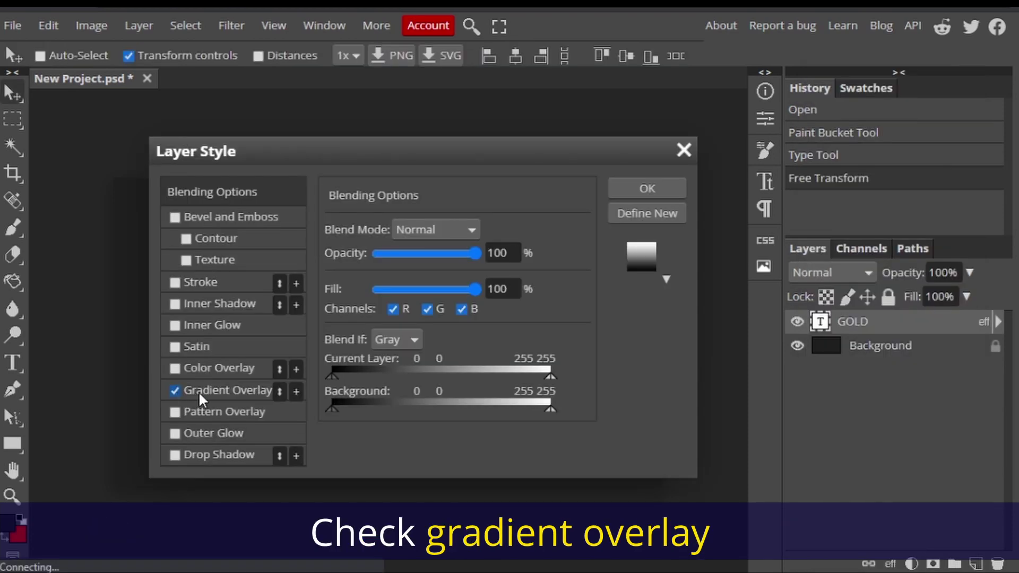
# Step: Set the first color stop of the Gradient Overlay's gradient, at position 0%, to light yellow fffb7b
pyautogui.click(203, 395)
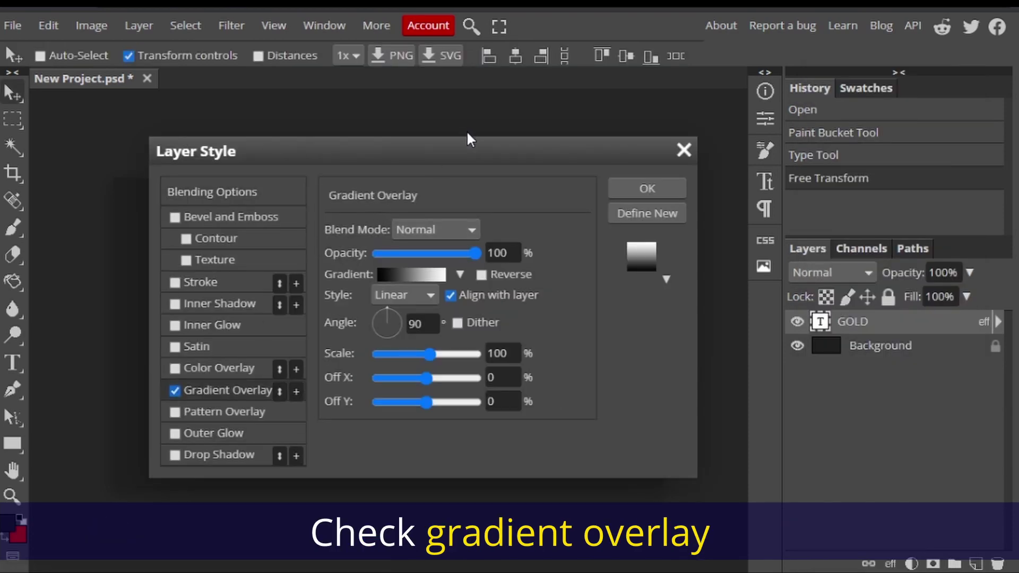
pyautogui.moveTo(460, 142); pyautogui.dragTo(822, 126)
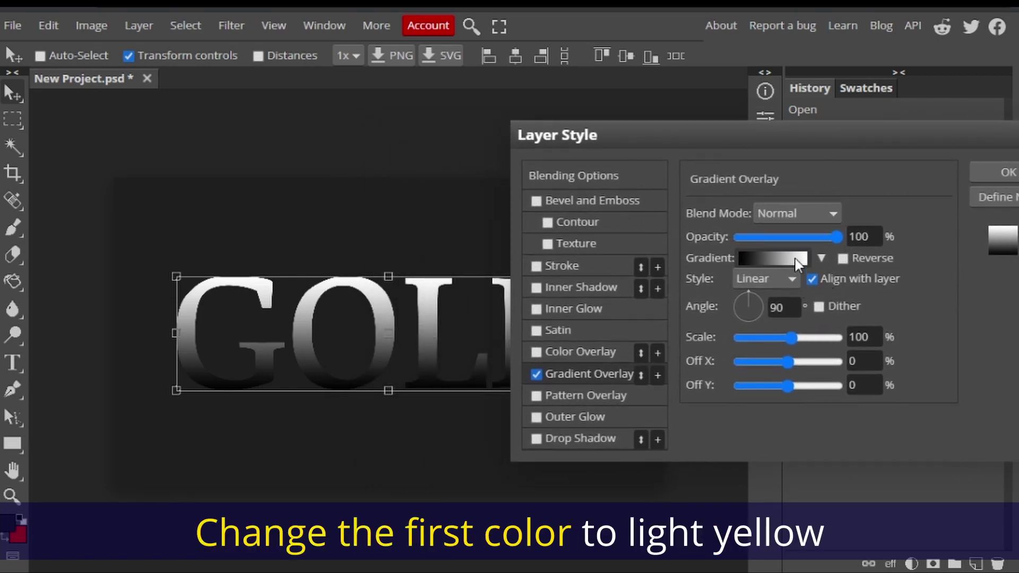
pyautogui.click(822, 259)
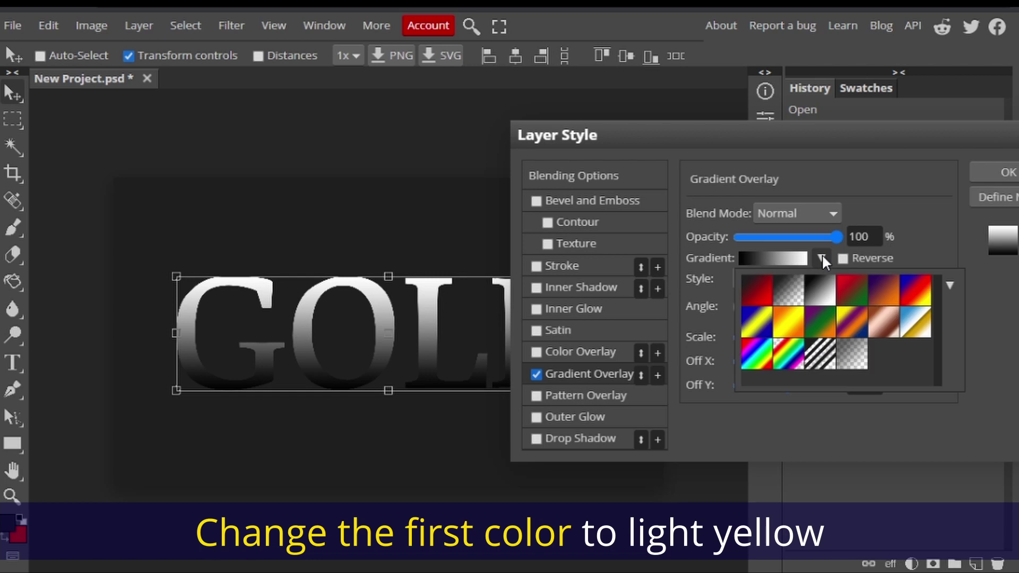
pyautogui.click(766, 258)
pyautogui.click(766, 258)
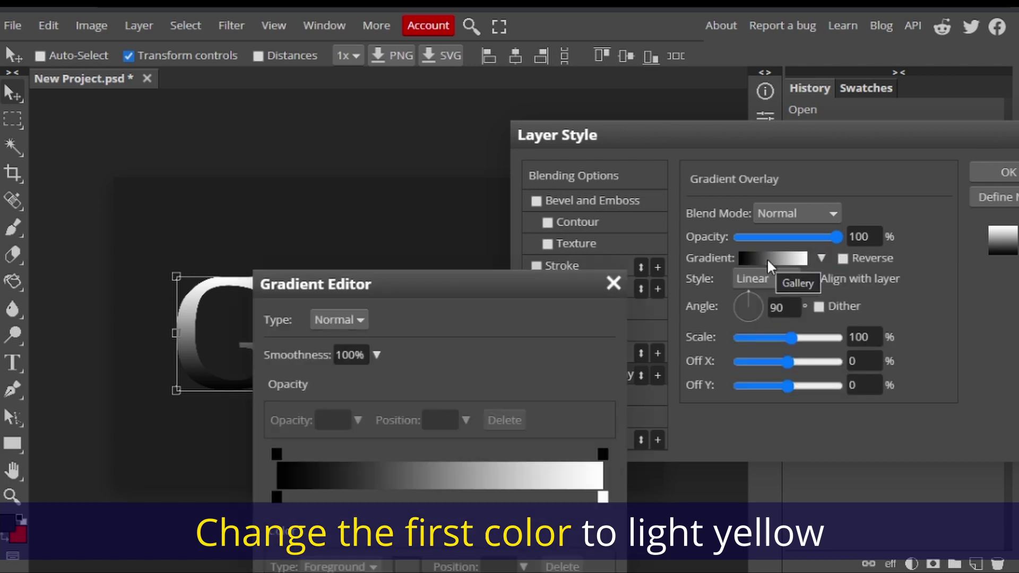
pyautogui.moveTo(546, 283); pyautogui.dragTo(879, 137)
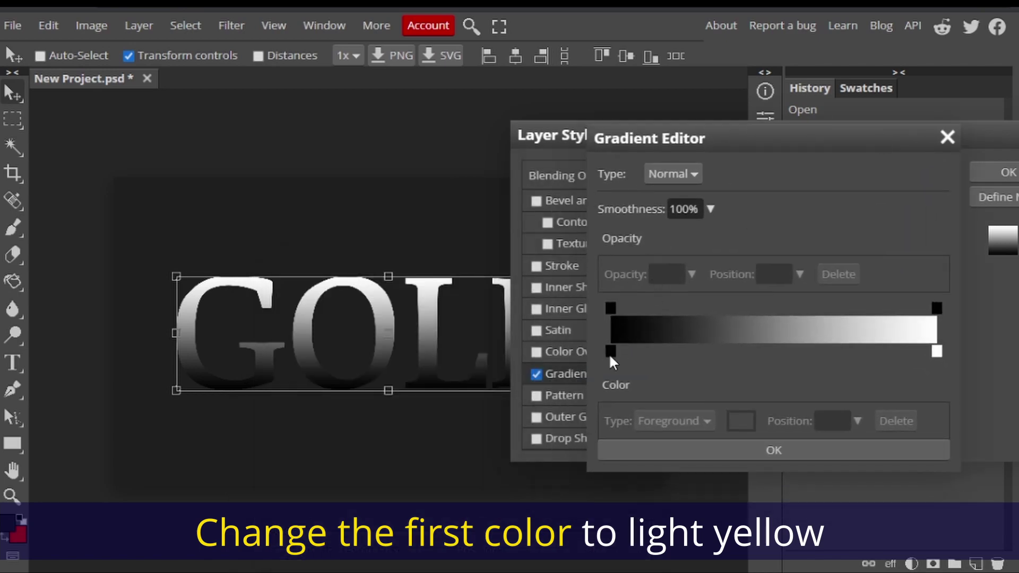
pyautogui.click(610, 353)
pyautogui.click(737, 422)
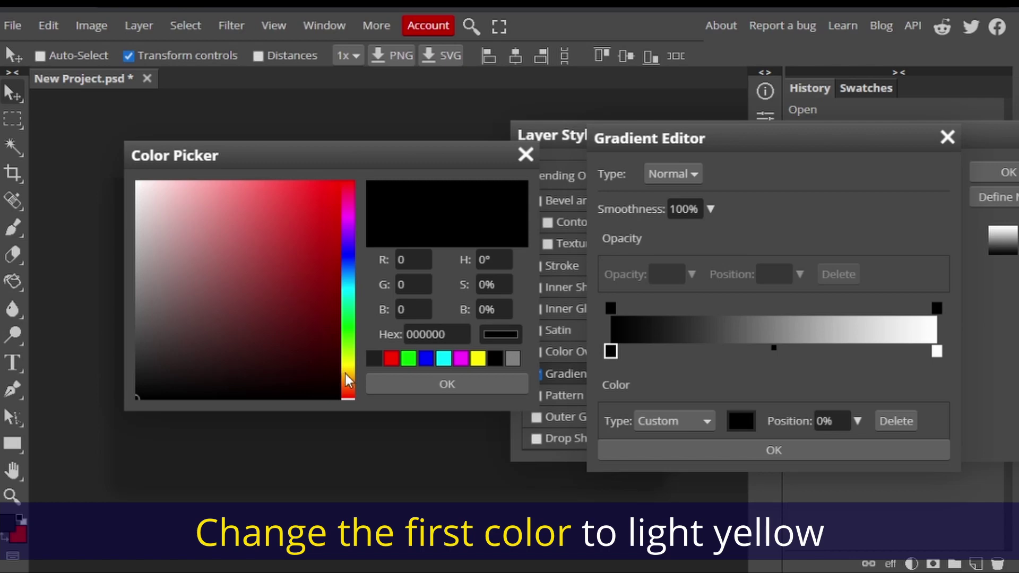
pyautogui.moveTo(345, 373); pyautogui.dragTo(346, 365)
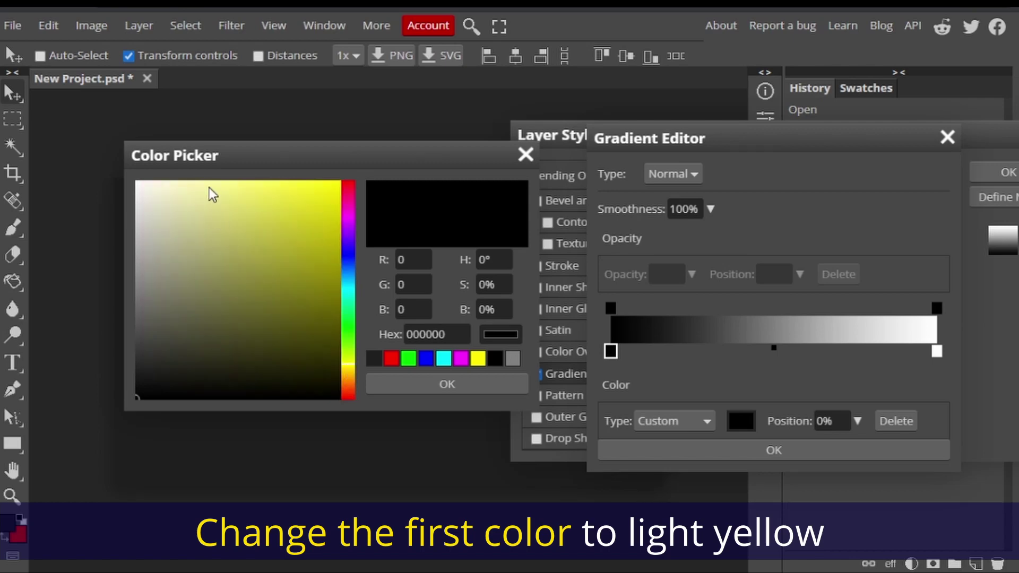
pyautogui.moveTo(241, 206); pyautogui.dragTo(242, 170)
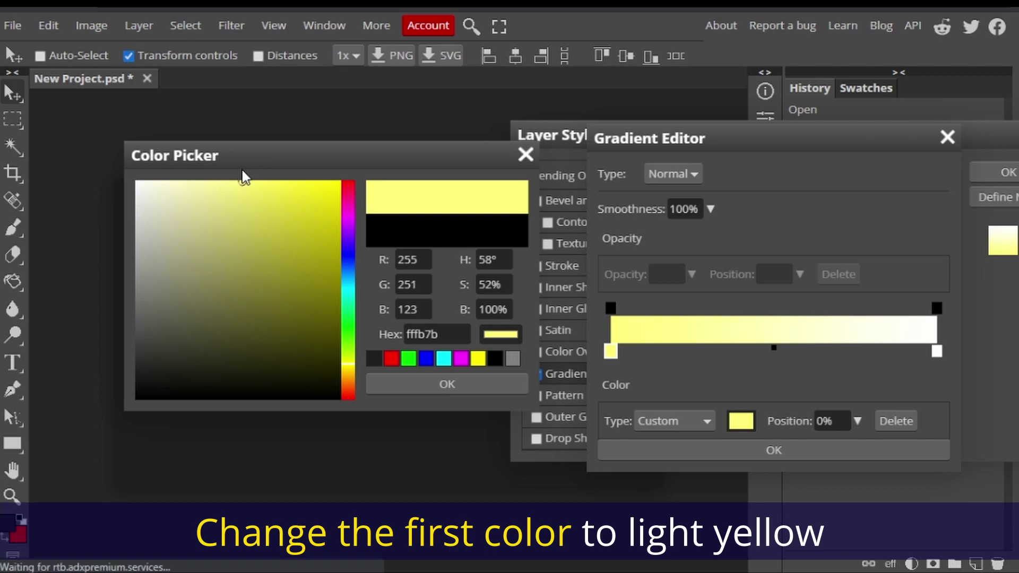
pyautogui.click(448, 383)
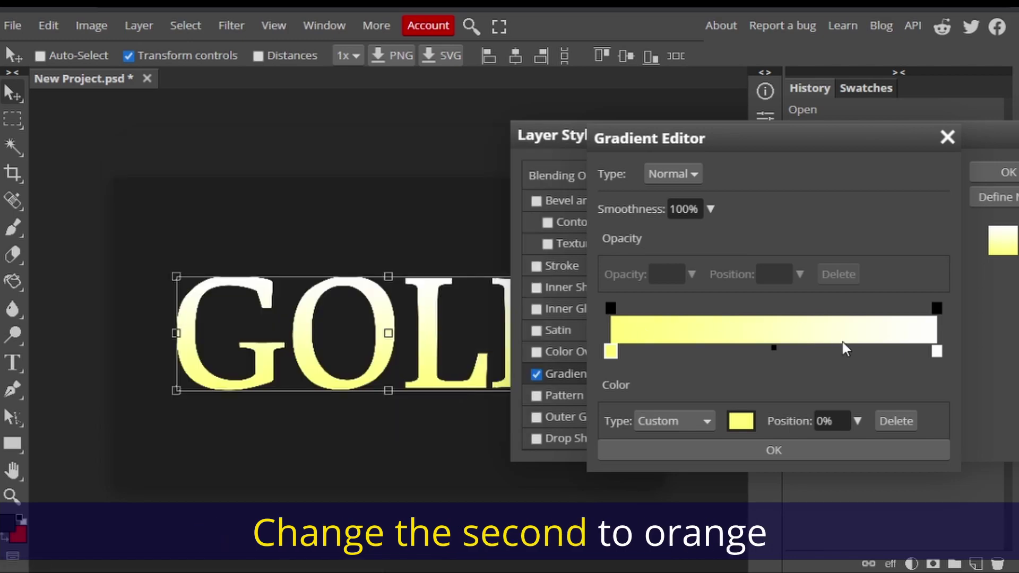
# Step: Set the gradient's end color stop at position 100% to orange ff8b01 and confirm the gradient
pyautogui.click(937, 353)
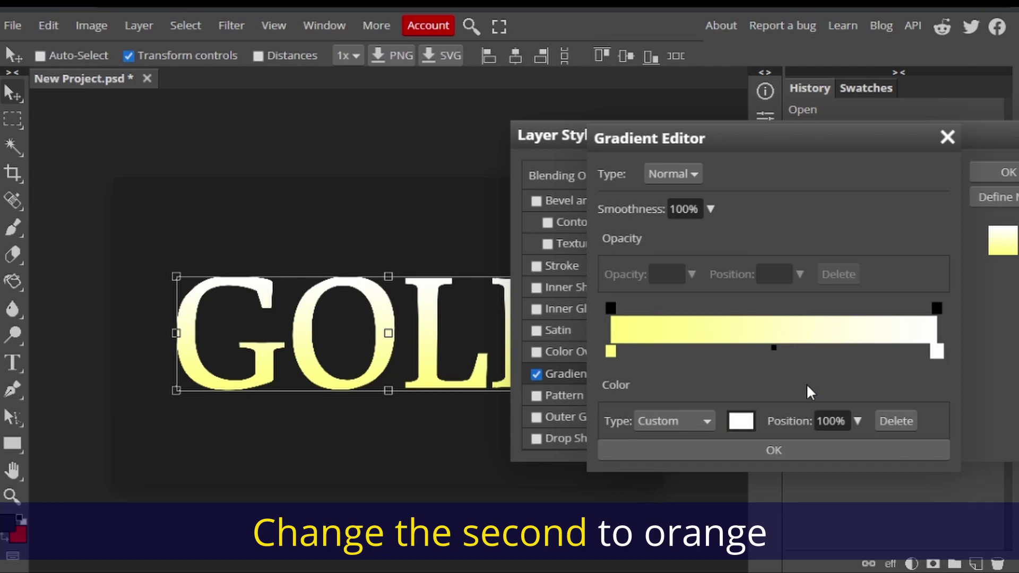
pyautogui.click(739, 422)
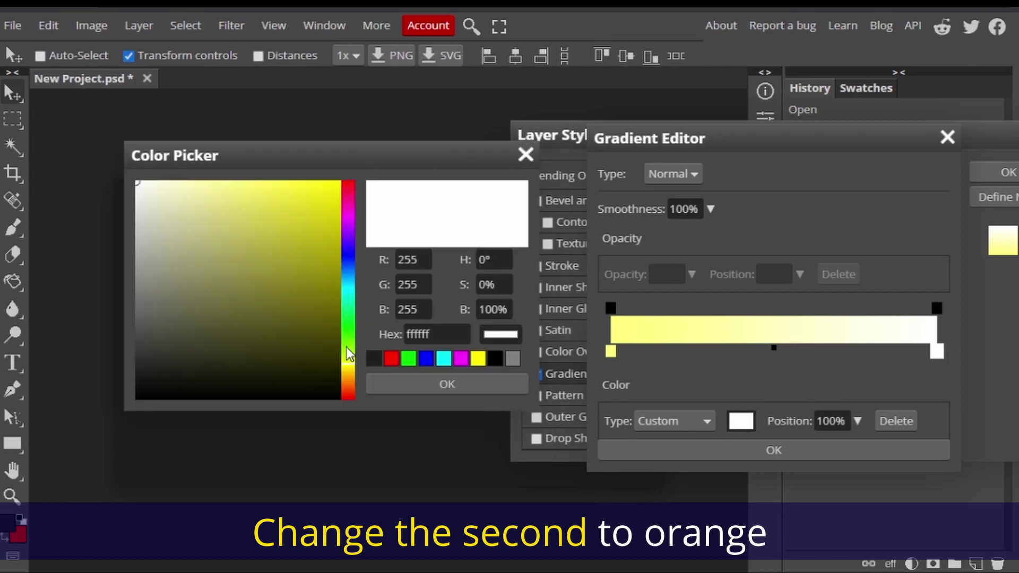
pyautogui.moveTo(348, 362); pyautogui.dragTo(347, 379)
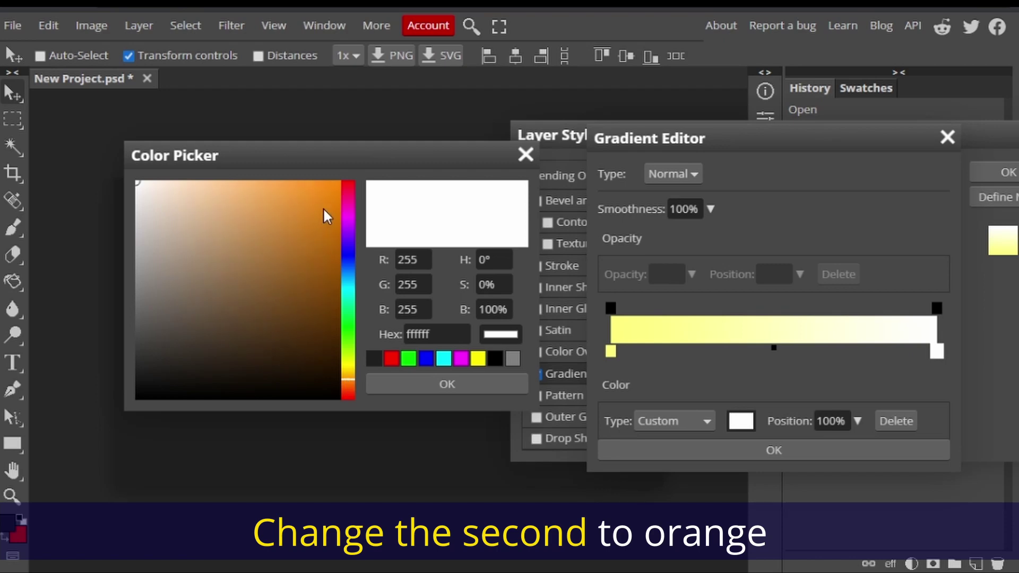
pyautogui.moveTo(323, 209); pyautogui.dragTo(340, 175)
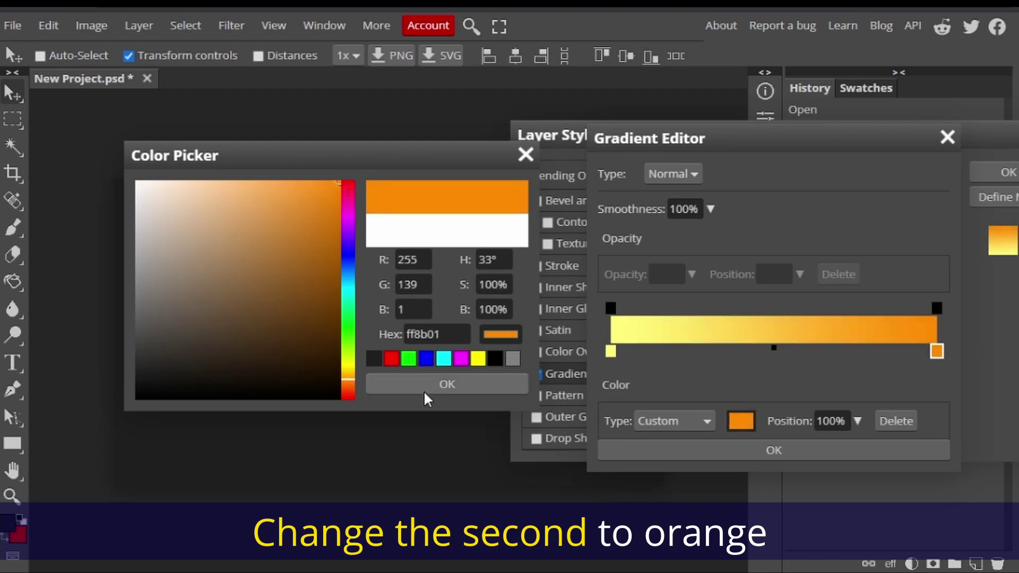
pyautogui.click(438, 386)
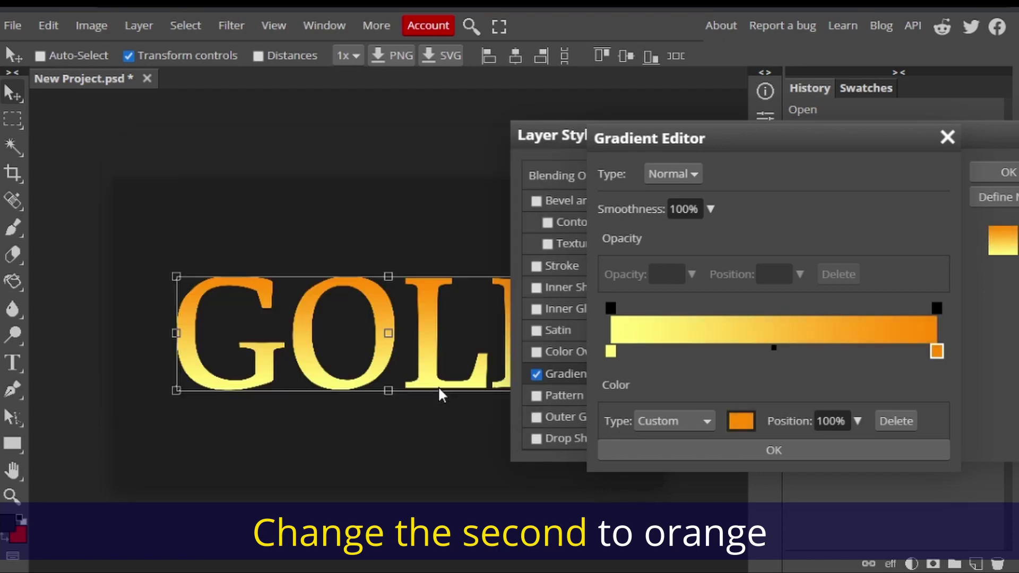
pyautogui.click(658, 449)
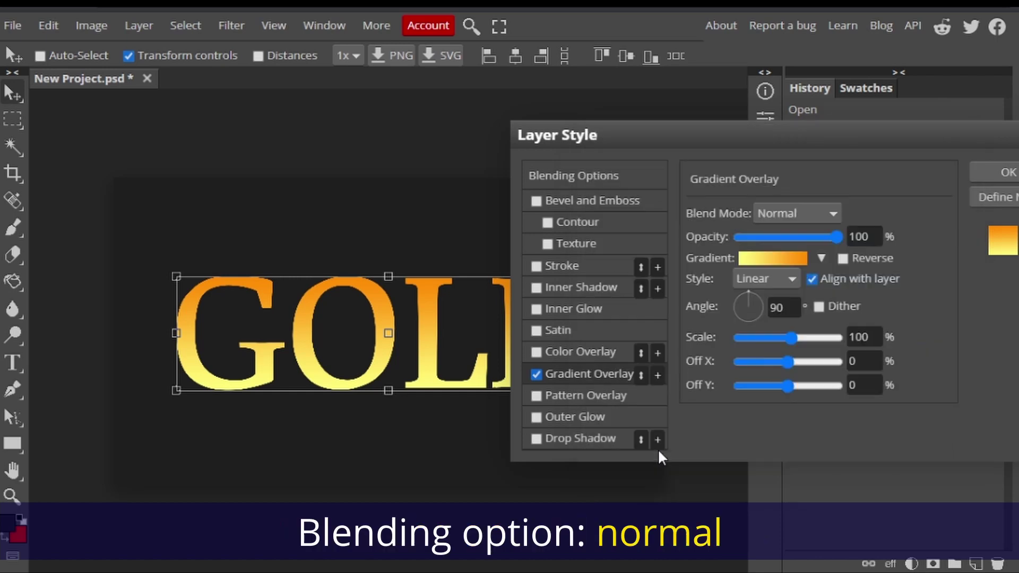
# Step: Set the Gradient Overlay's blend mode to Dissolve and its style to Reflected
pyautogui.click(818, 258)
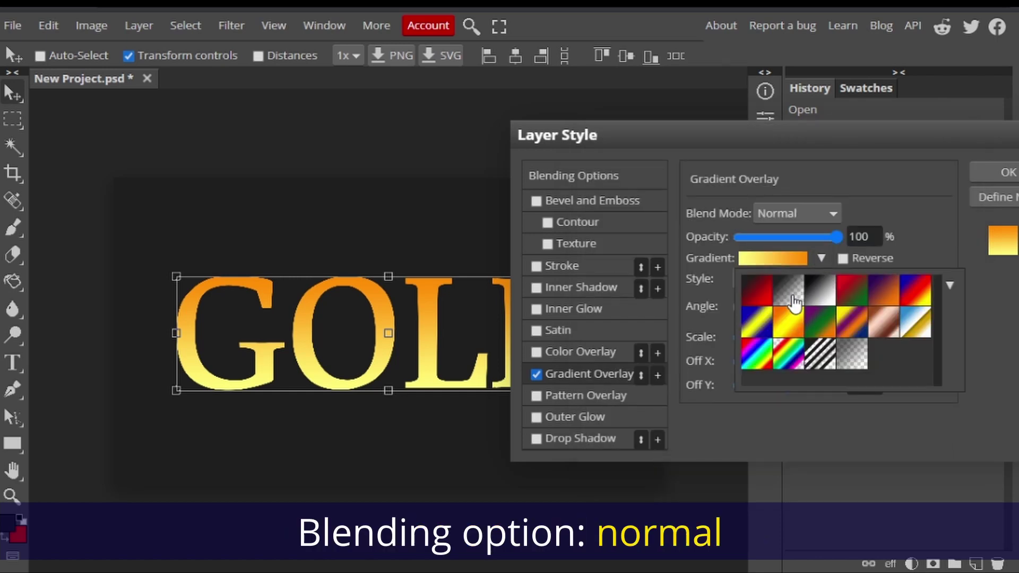
pyautogui.click(817, 212)
pyautogui.click(817, 212)
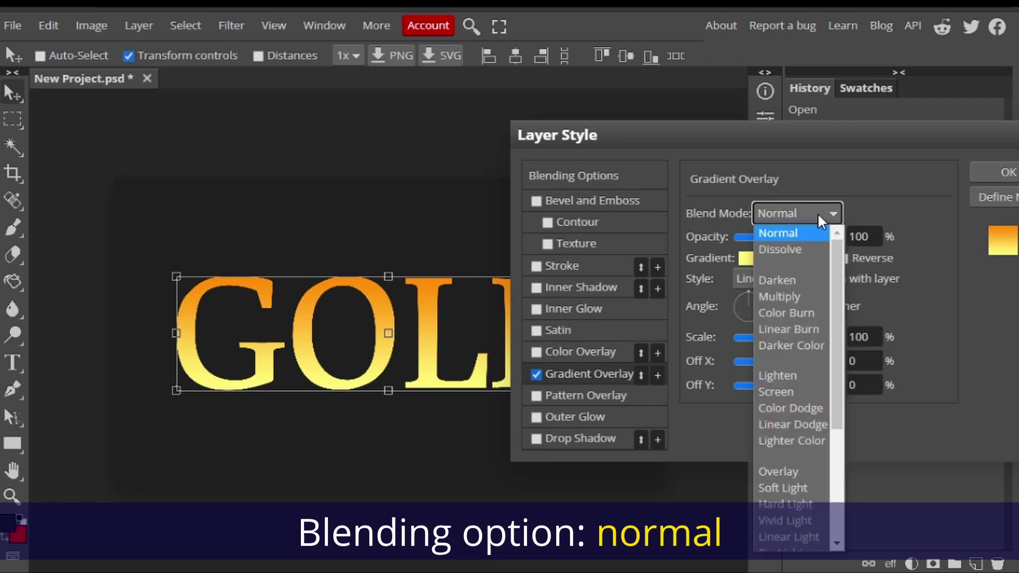
pyautogui.click(797, 238)
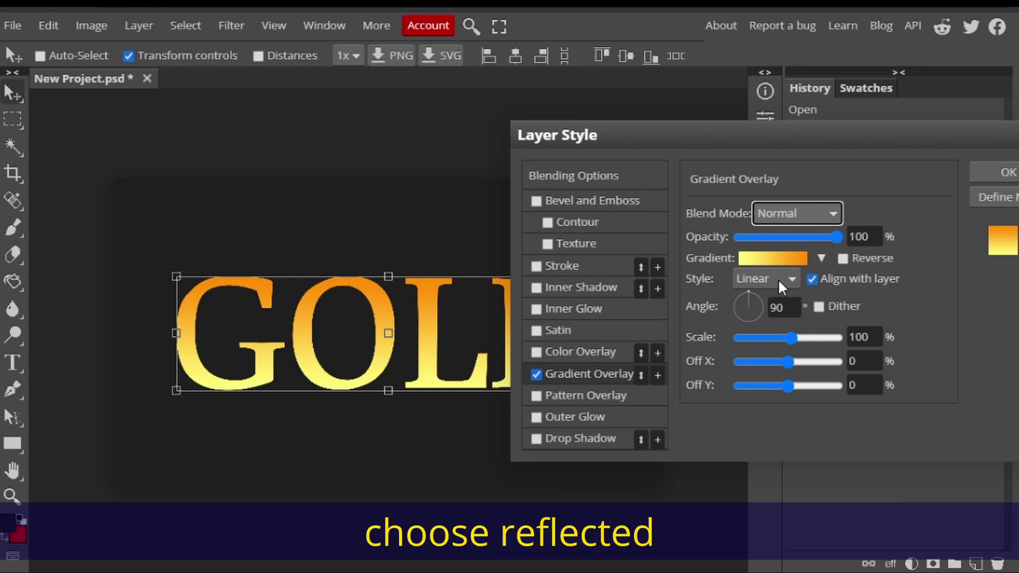
pyautogui.press('Down')
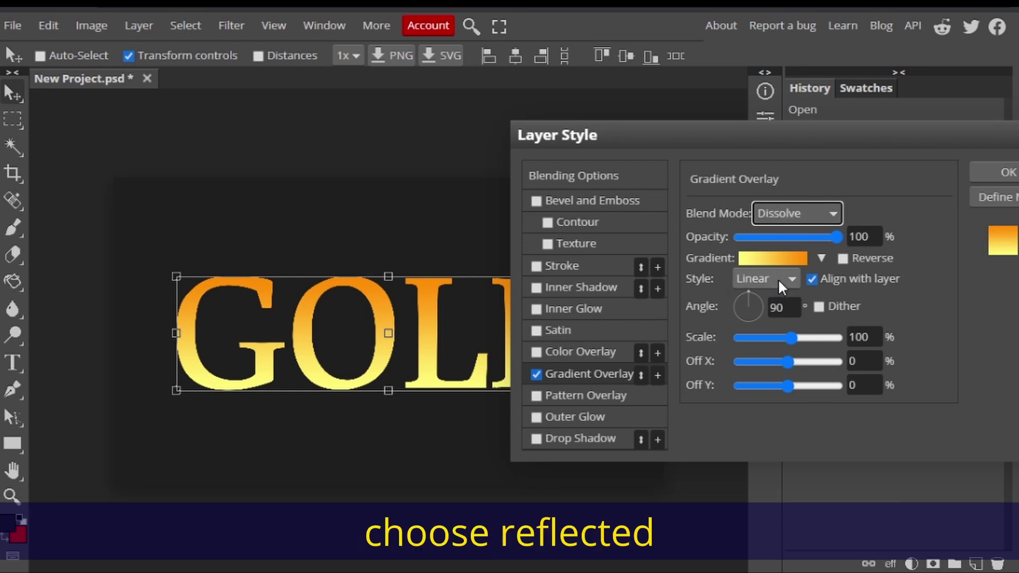
pyautogui.click(778, 281)
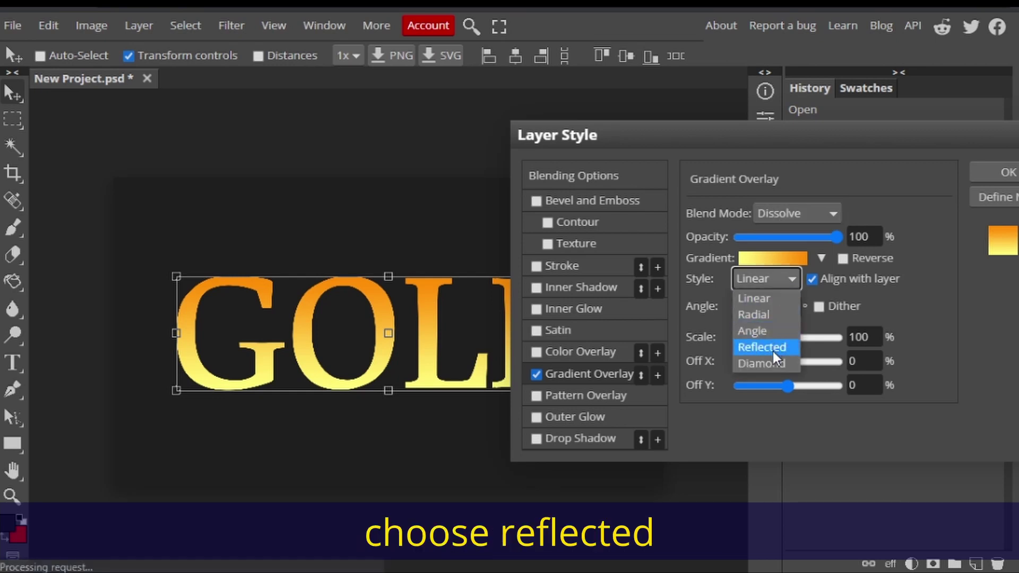
pyautogui.click(773, 350)
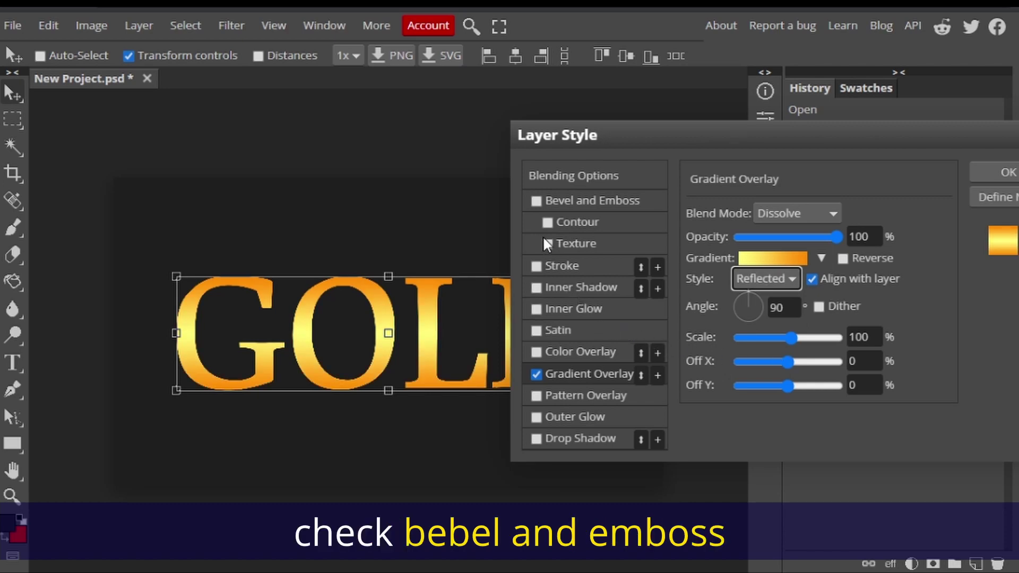
# Step: In the Bevel and Emboss settings, set the technique to Chisel Hard and the depth to 220%
pyautogui.click(536, 202)
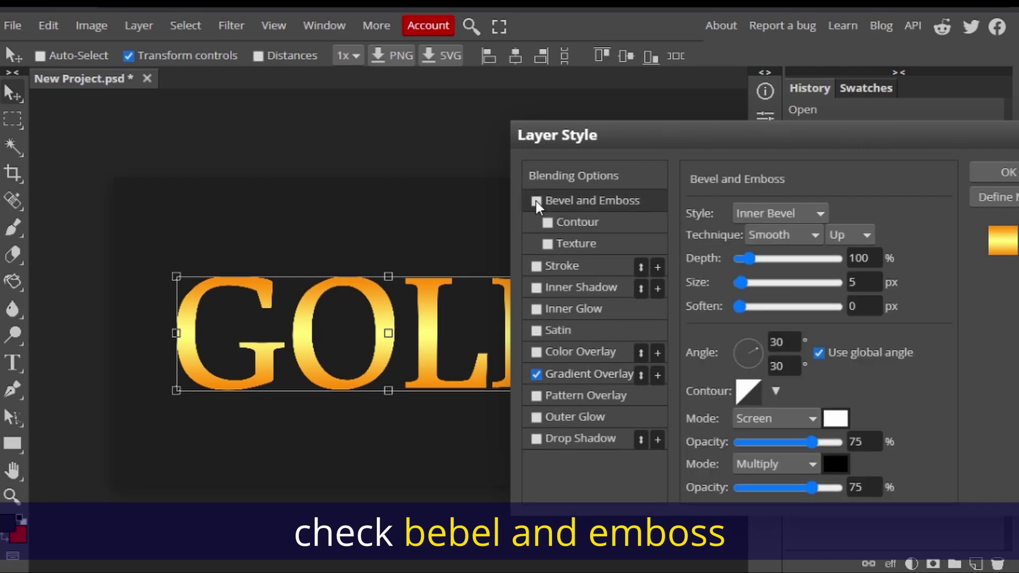
pyautogui.click(760, 235)
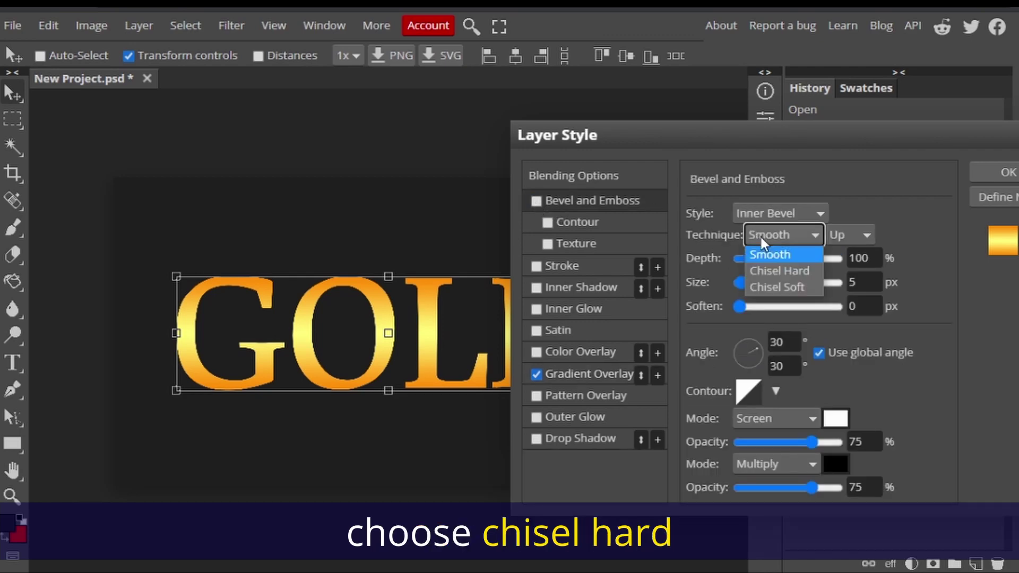
pyautogui.click(779, 271)
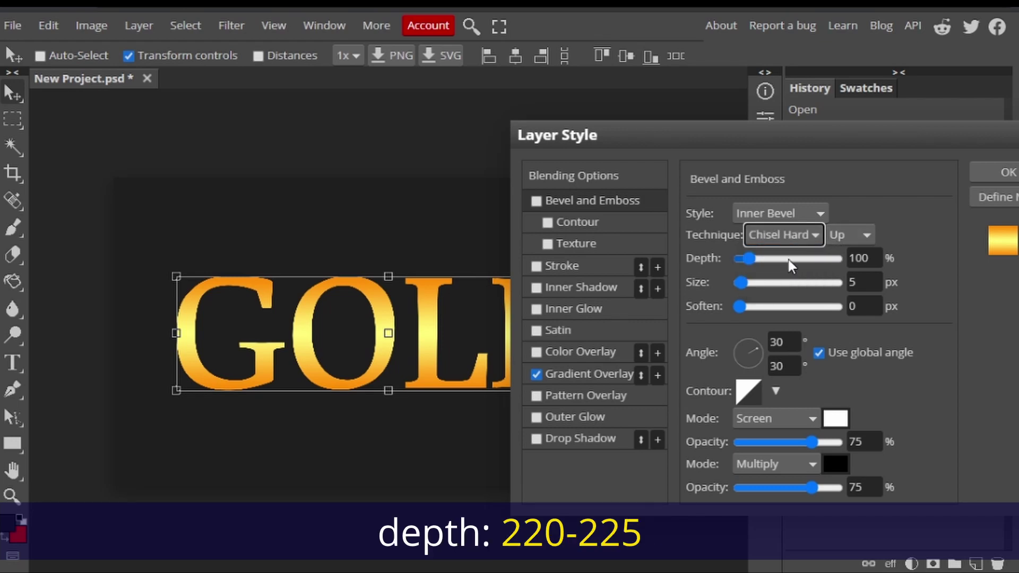
pyautogui.click(841, 258)
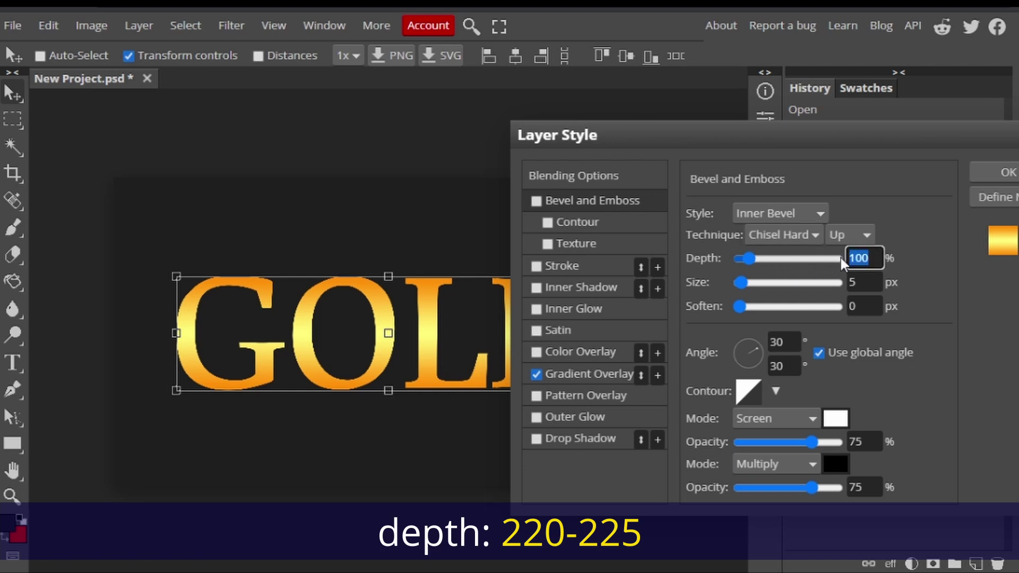
pyautogui.write('20')
pyautogui.press('BackSpace')
pyautogui.write('20')
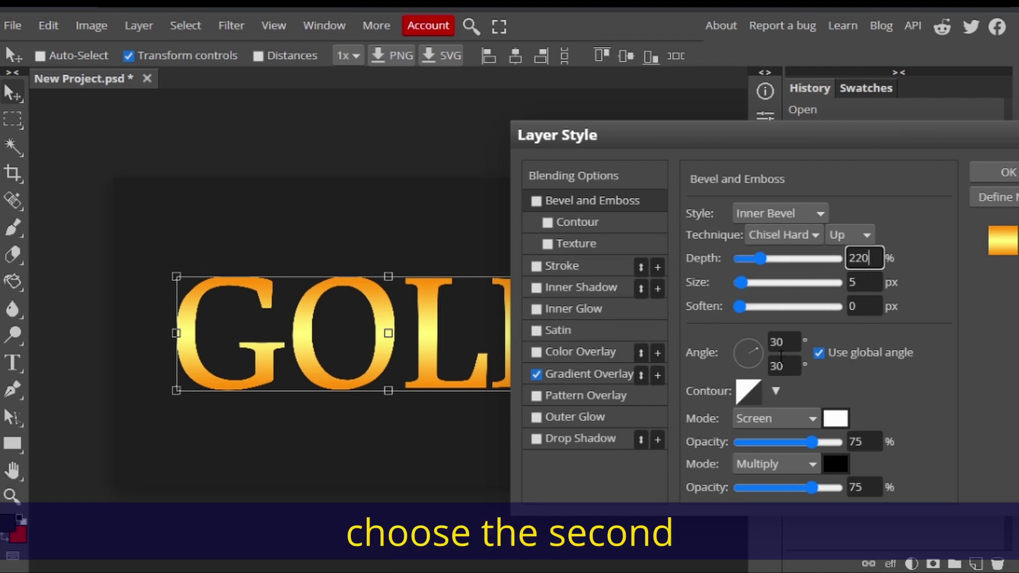
# Step: Apply the second preset in the second row as the bevel's contour and raise the highlight opacity to 100%
pyautogui.click(775, 393)
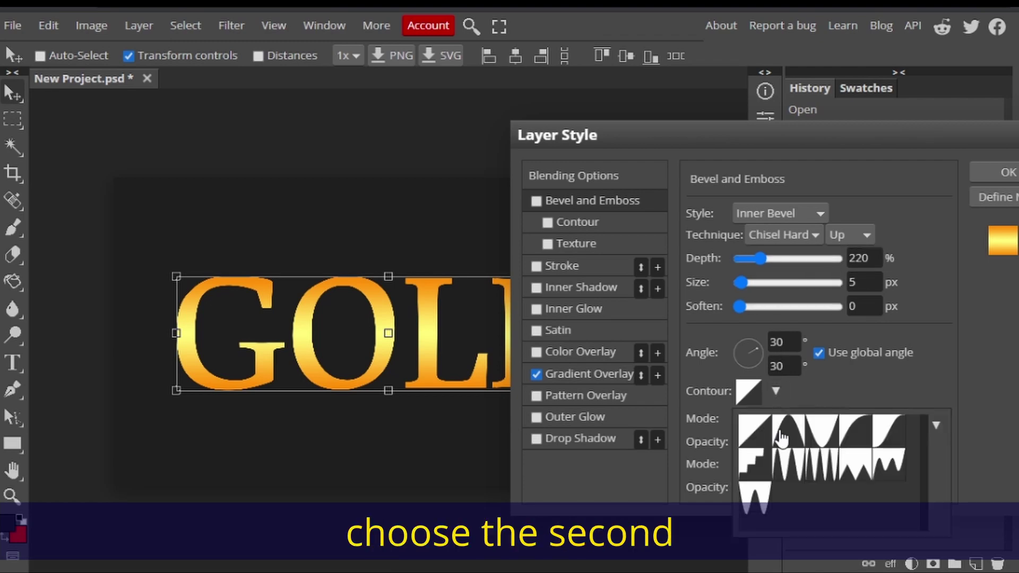
pyautogui.click(788, 463)
pyautogui.click(868, 282)
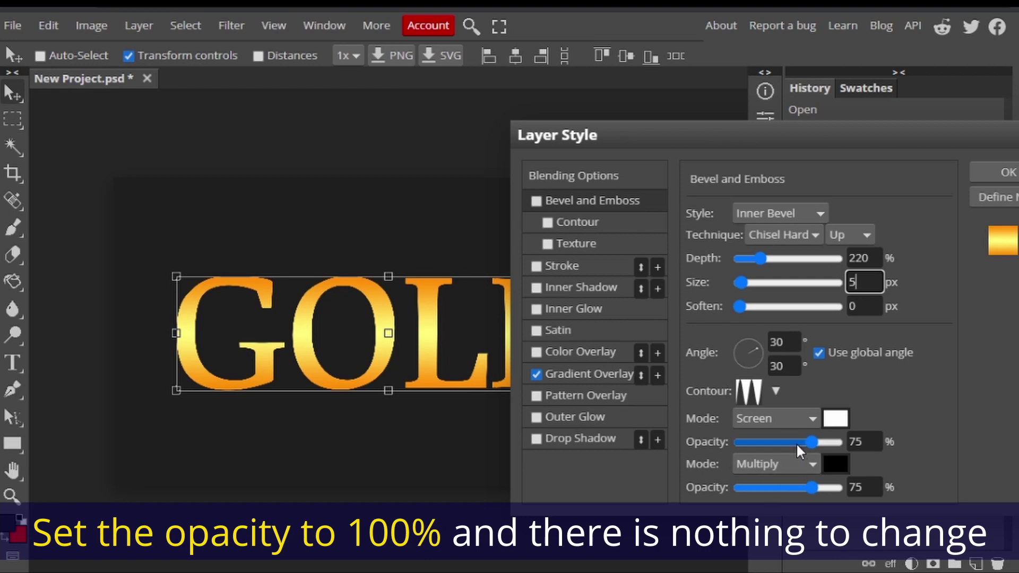
pyautogui.moveTo(812, 443); pyautogui.dragTo(841, 443)
pyautogui.click(835, 418)
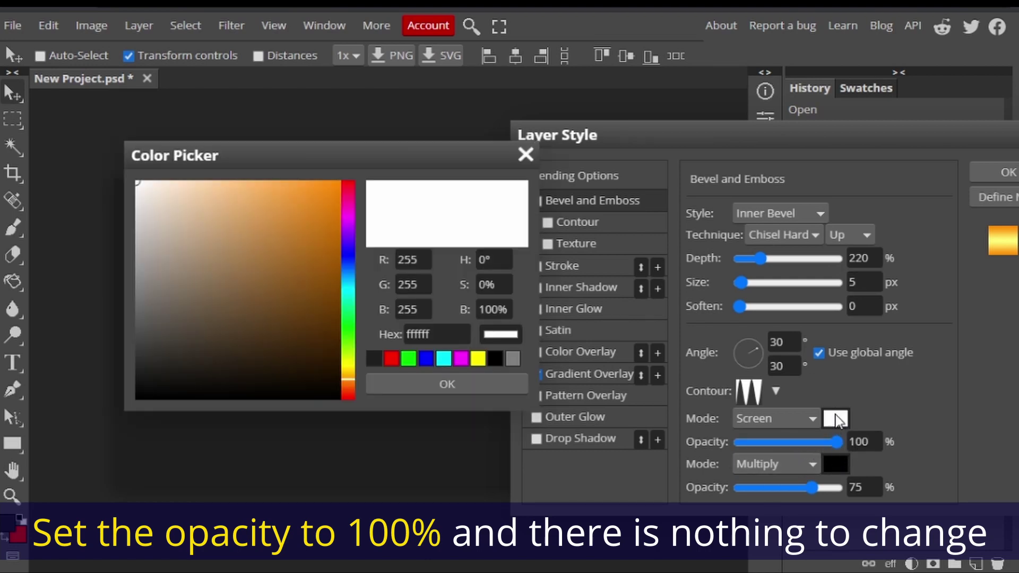
pyautogui.click(247, 251)
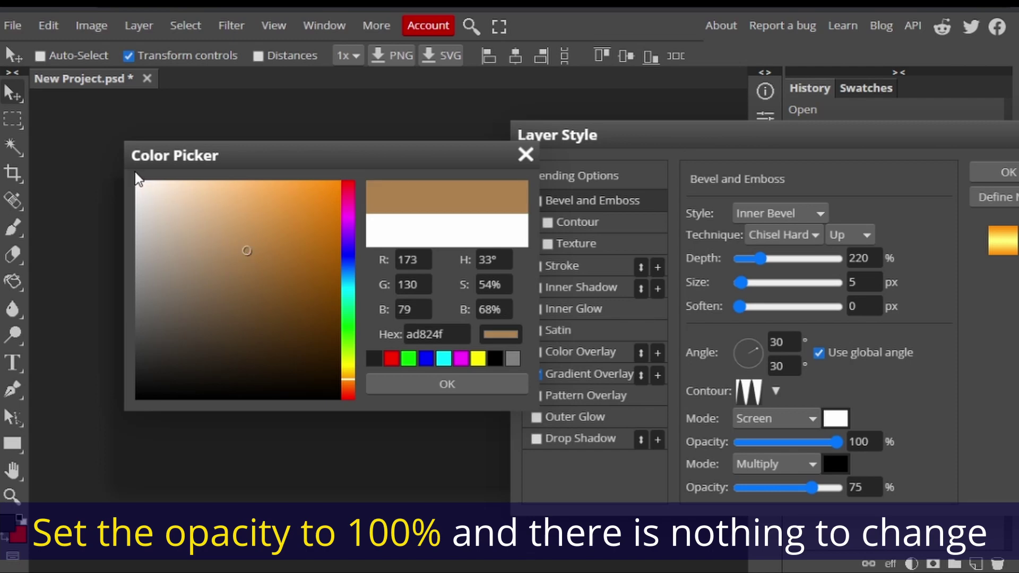
pyautogui.moveTo(142, 184); pyautogui.dragTo(127, 178)
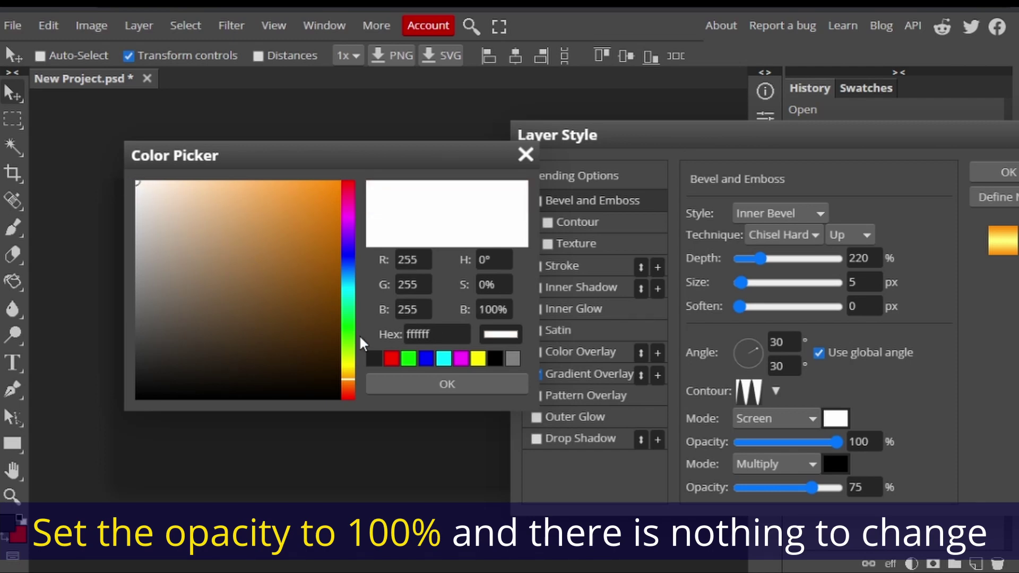
pyautogui.click(404, 385)
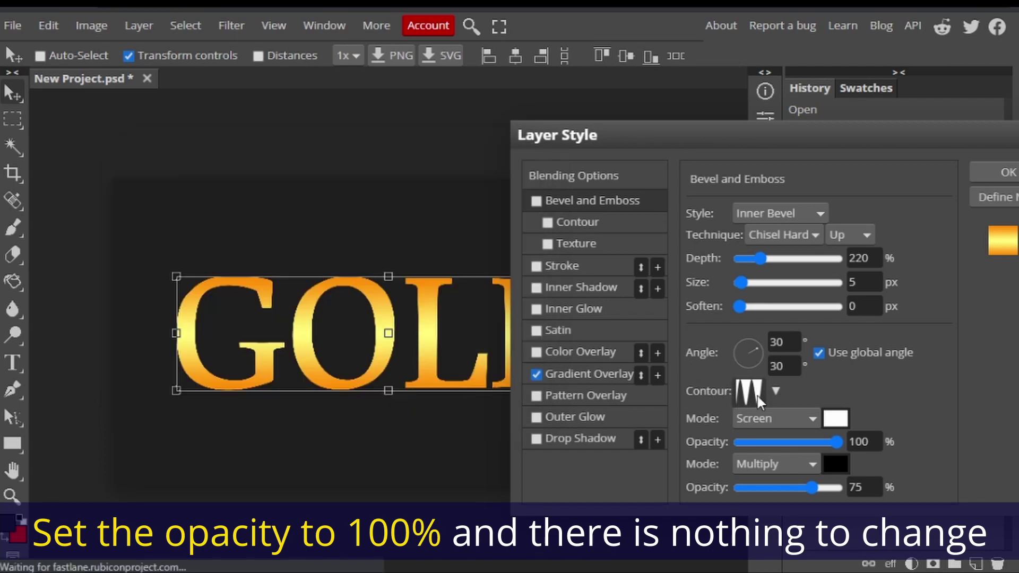
pyautogui.click(784, 418)
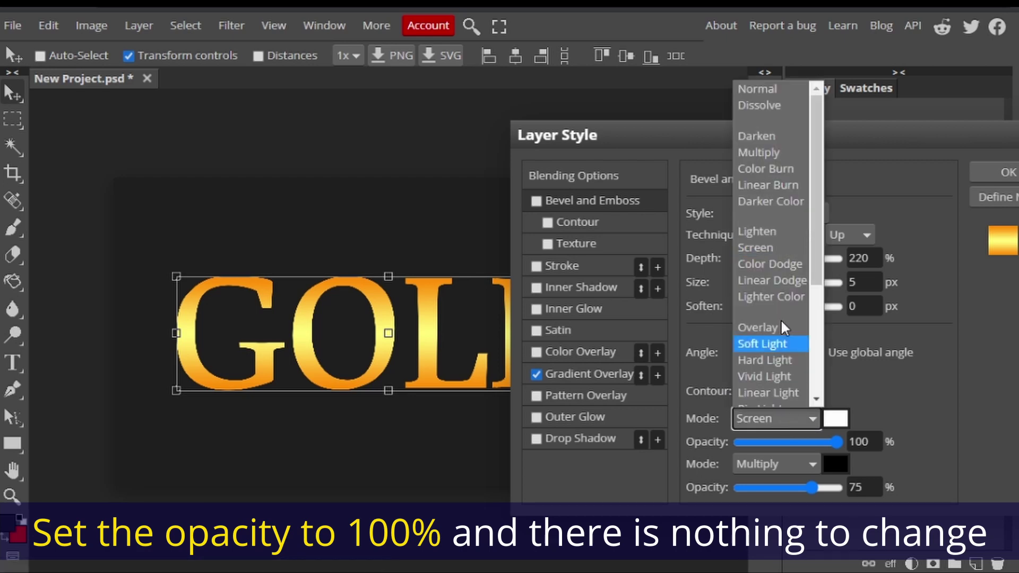
pyautogui.click(781, 247)
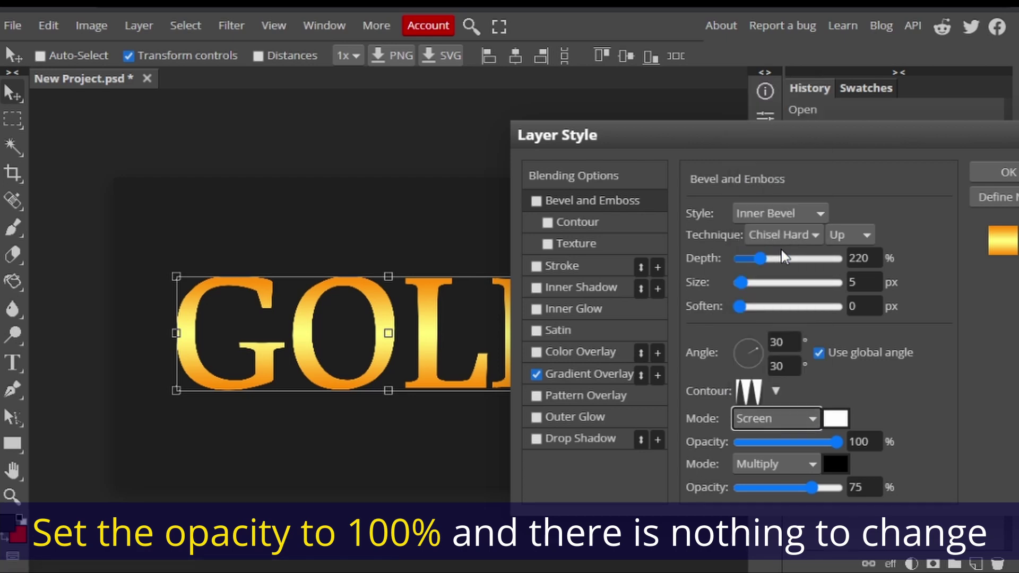
pyautogui.click(797, 468)
pyautogui.click(760, 197)
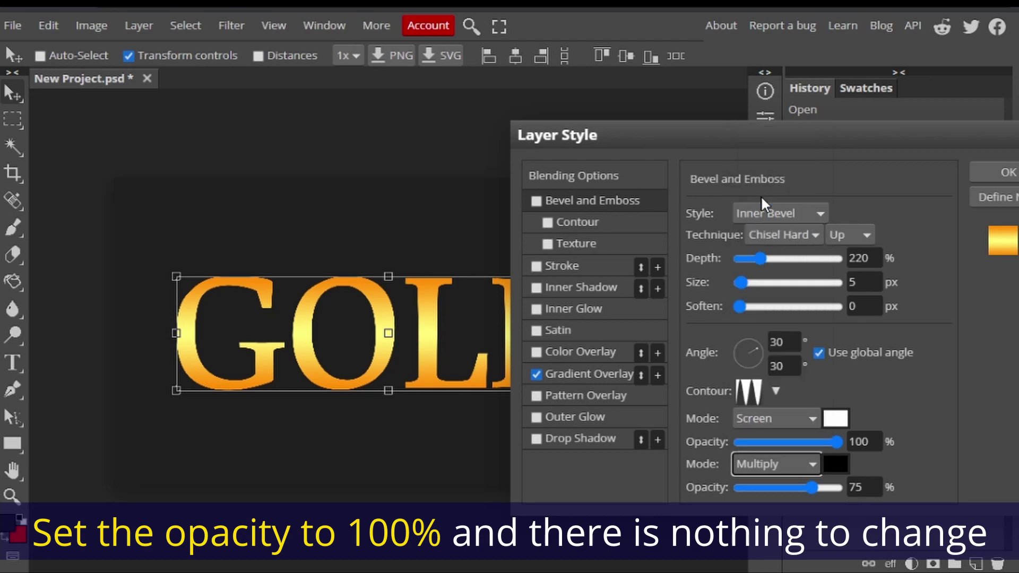
# Step: Confirm black 000000 as the bevel's shadow color and raise the shadow opacity to 100%
pyautogui.click(835, 464)
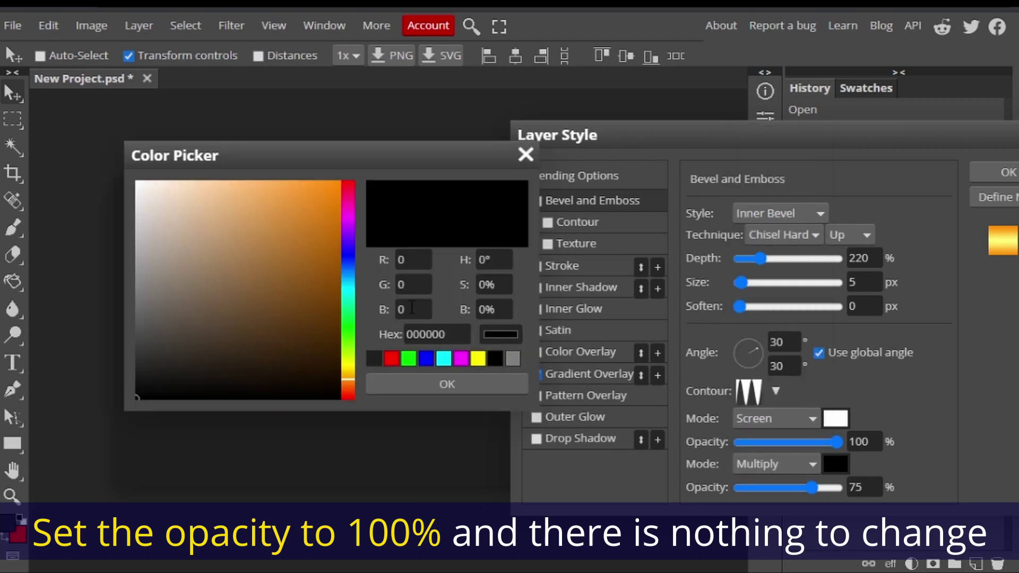
pyautogui.click(325, 350)
pyautogui.moveTo(166, 391); pyautogui.dragTo(128, 402)
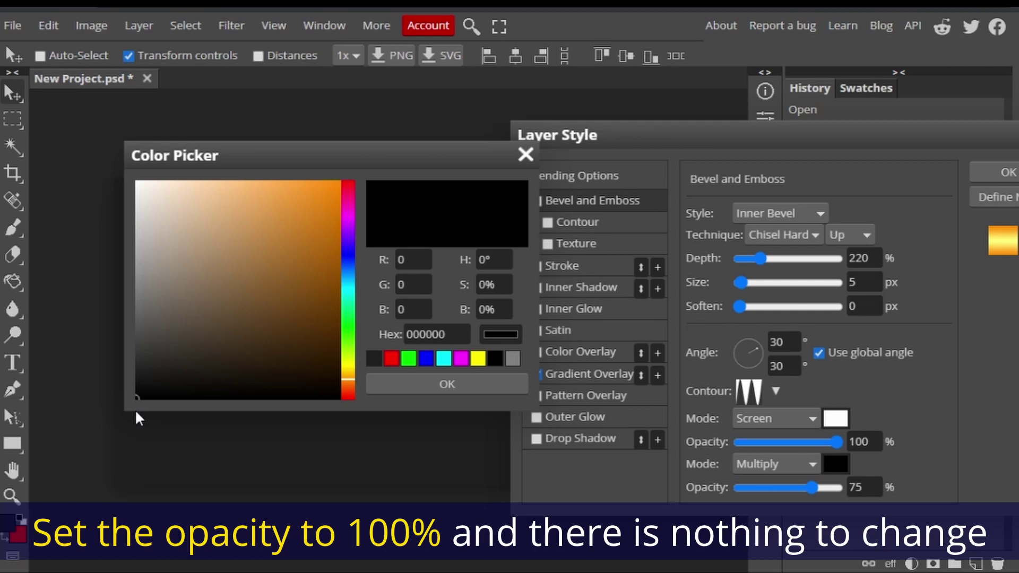
pyautogui.click(447, 383)
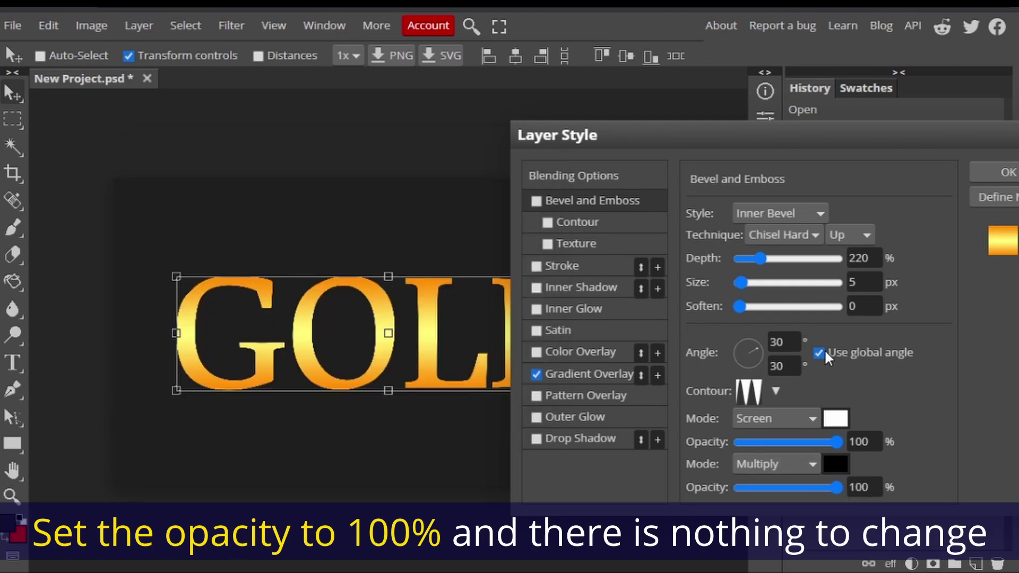
# Step: Increase the Bevel and Emboss size to 16 px
pyautogui.click(870, 288)
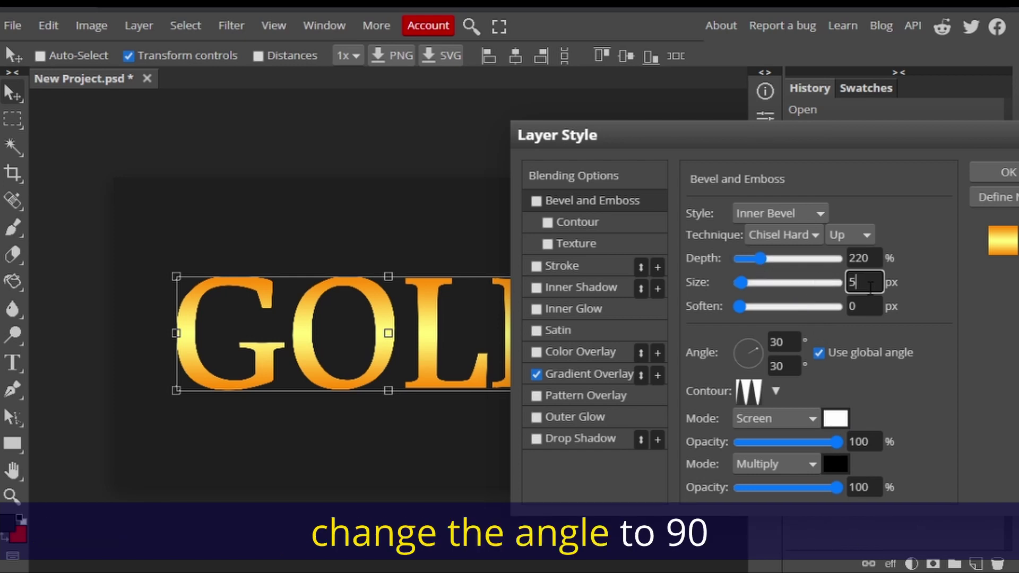
pyautogui.press('Up')
pyautogui.press('Up')
pyautogui.press('Up')
pyautogui.press('Up')
pyautogui.press('Up')
pyautogui.press('Up')
pyautogui.press('Up')
pyautogui.press('Up')
pyautogui.press('Up')
pyautogui.press('Up')
pyautogui.press('Up')
# Step: Try the Outer Bevel style for the bevel and switch back to Inner Bevel
pyautogui.click(808, 216)
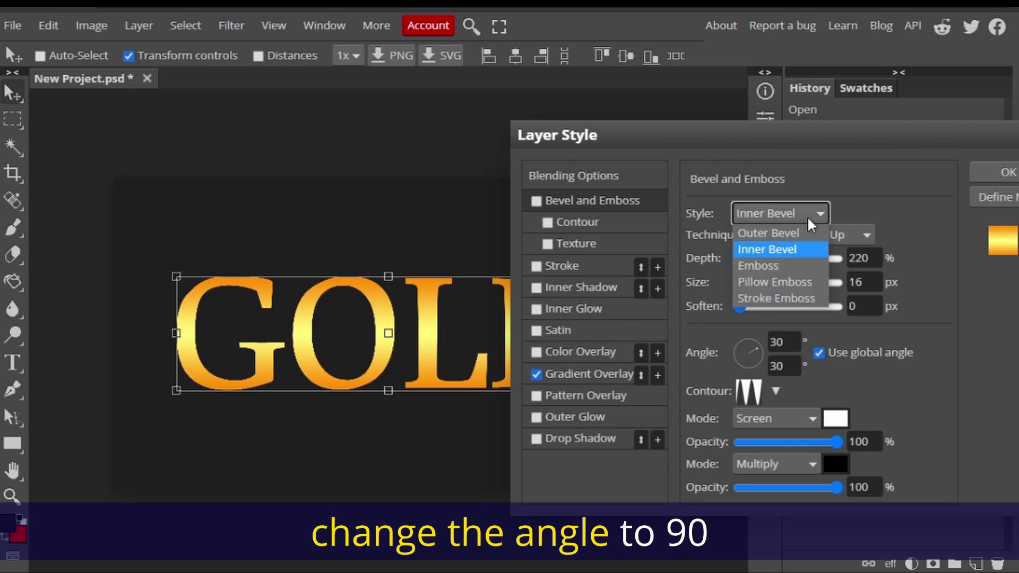
pyautogui.click(807, 225)
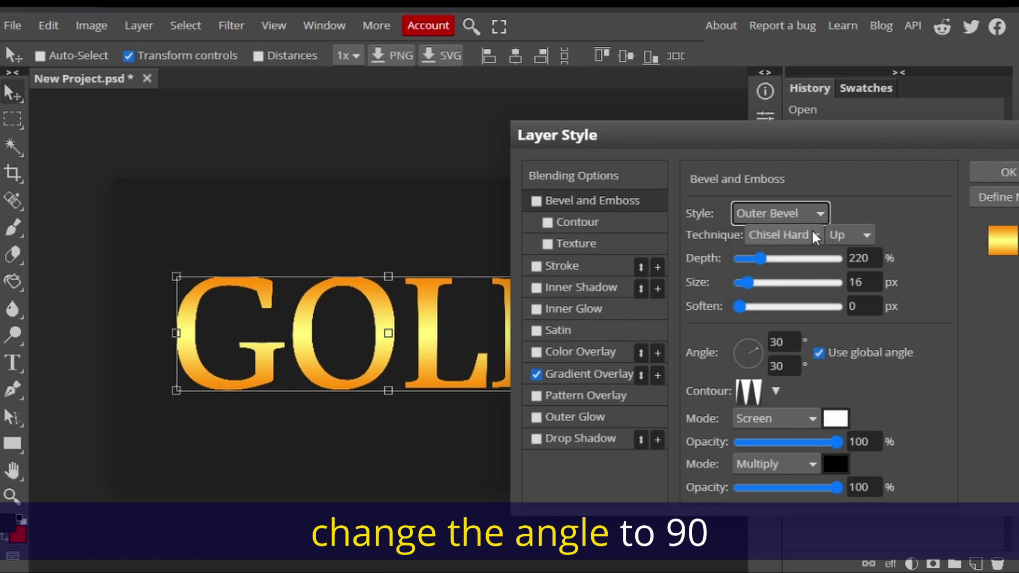
pyautogui.click(805, 217)
pyautogui.click(801, 251)
# Step: Set both the bevel's lighting angle and its altitude to 90°
pyautogui.moveTo(790, 341); pyautogui.dragTo(771, 341)
pyautogui.write('90')
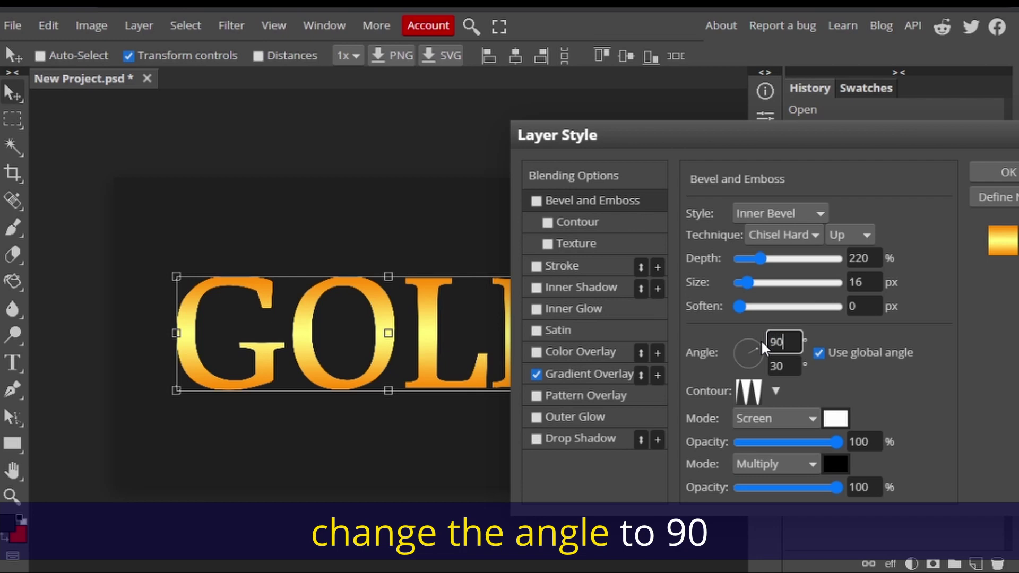
pyautogui.press('Tab')
pyautogui.moveTo(776, 366); pyautogui.dragTo(764, 365)
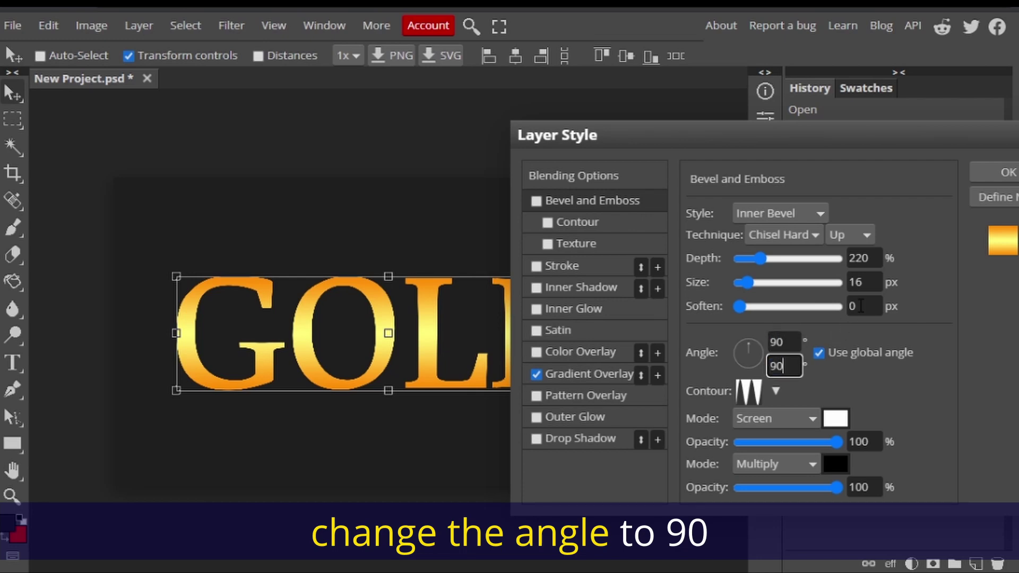
# Step: Reduce the bevel size to 0 px and enable the Bevel and Emboss effect on the text
pyautogui.moveTo(754, 282); pyautogui.dragTo(709, 280)
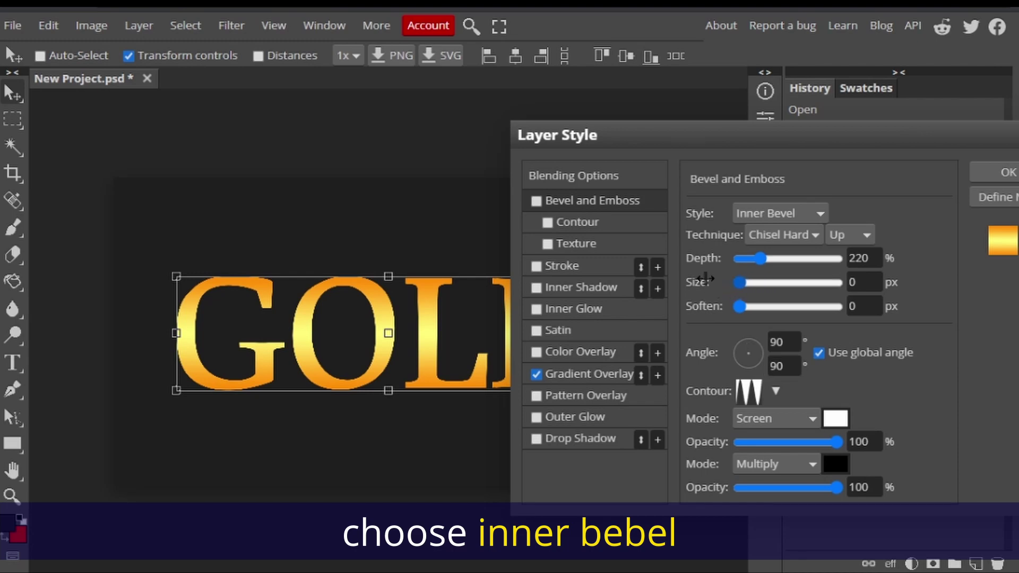
pyautogui.click(537, 202)
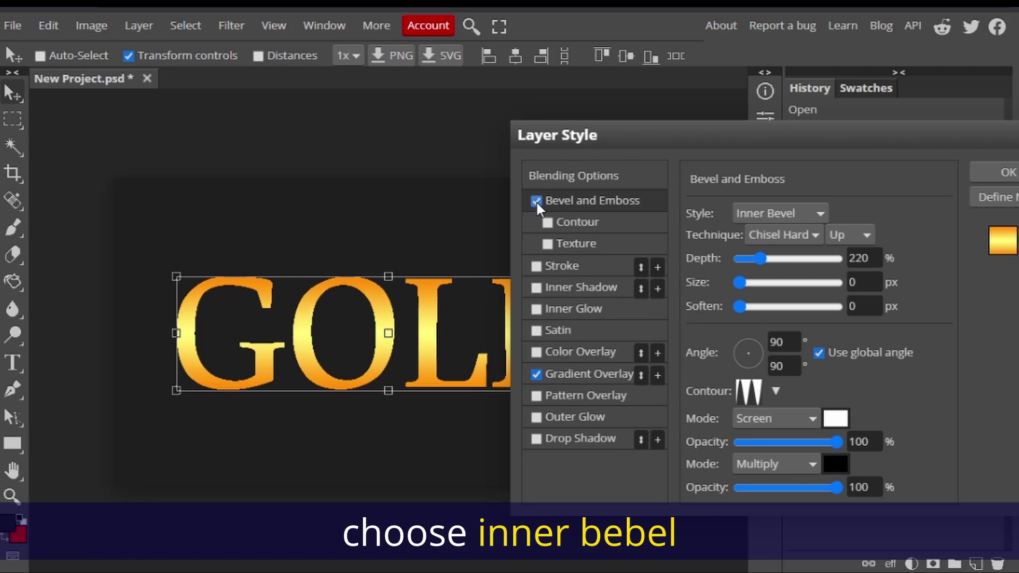
pyautogui.click(536, 203)
pyautogui.click(536, 203)
# Step: Gradually increase the bevel size to 40 px while watching the effect on the text
pyautogui.click(867, 274)
pyautogui.press('Up')
pyautogui.press('Up')
pyautogui.press('Up')
pyautogui.press('Up')
pyautogui.press('Up')
pyautogui.press('Up')
pyautogui.press('Up')
pyautogui.press('Up')
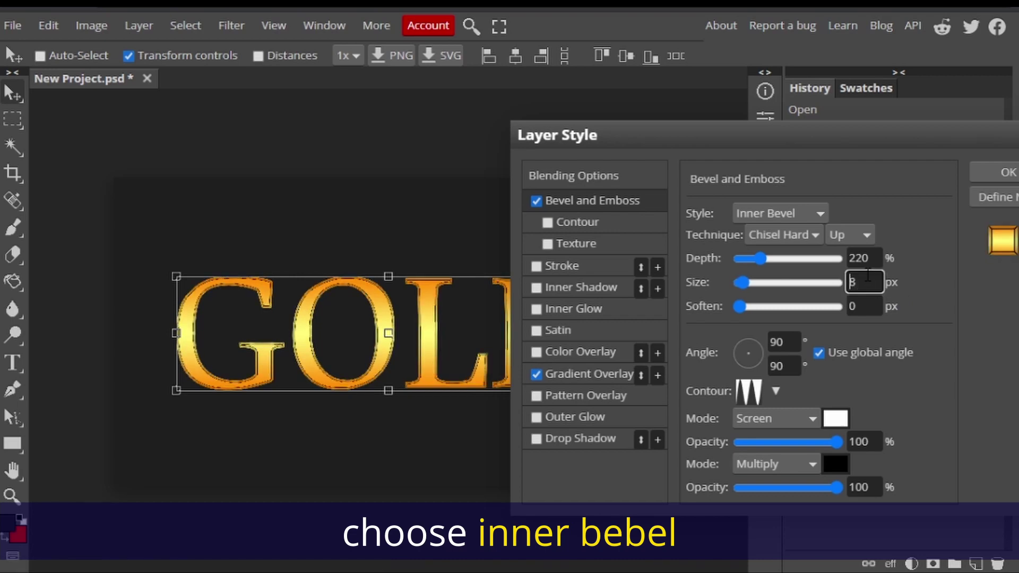
pyautogui.press('Up')
pyautogui.press('Up')
pyautogui.press('Up')
pyautogui.press('Up')
pyautogui.press('Up')
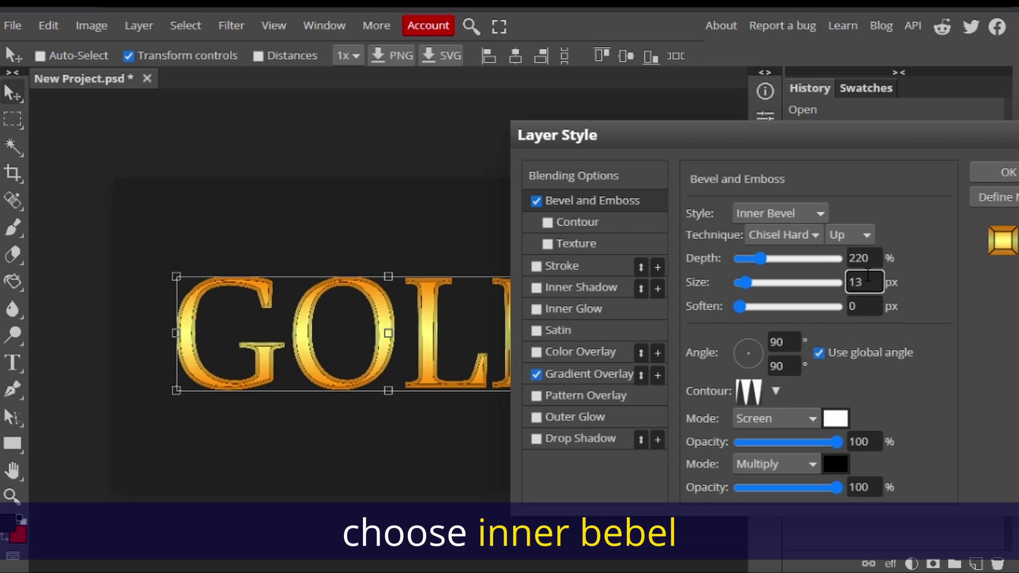
pyautogui.press('Up')
pyautogui.press('Up')
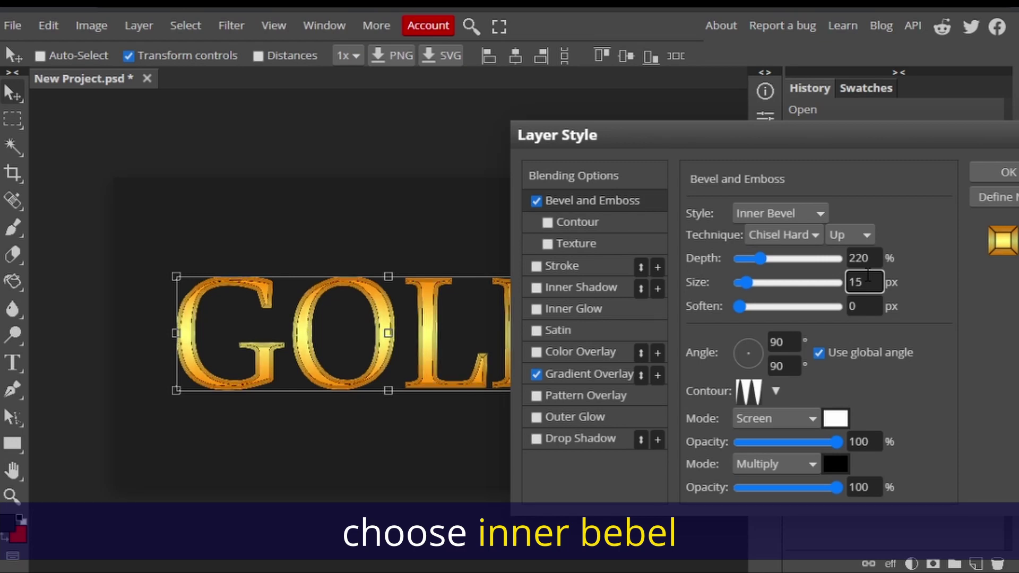
pyautogui.press('Up')
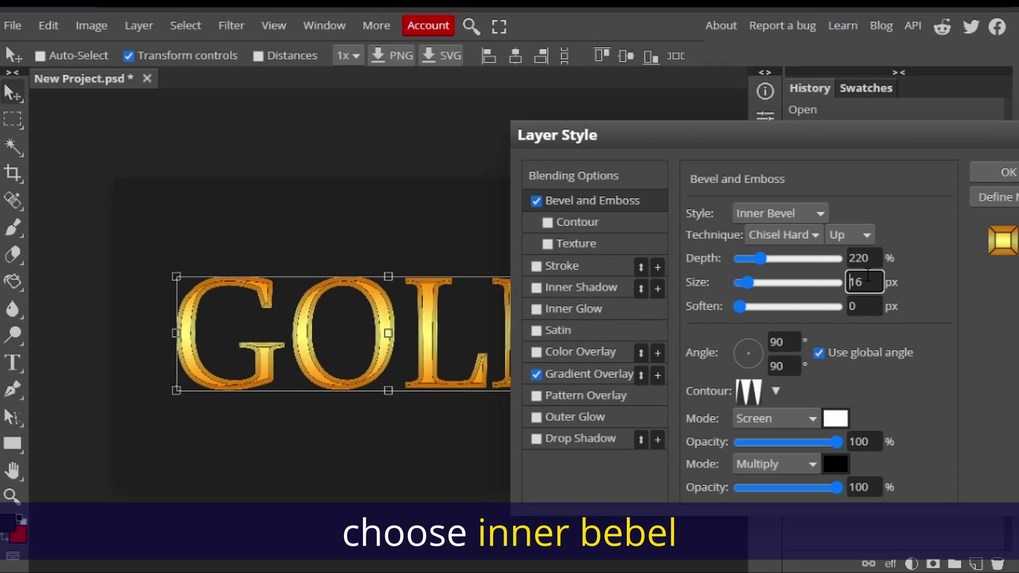
pyautogui.press('Up')
pyautogui.press('Up')
pyautogui.press('Up')
pyautogui.press('Up')
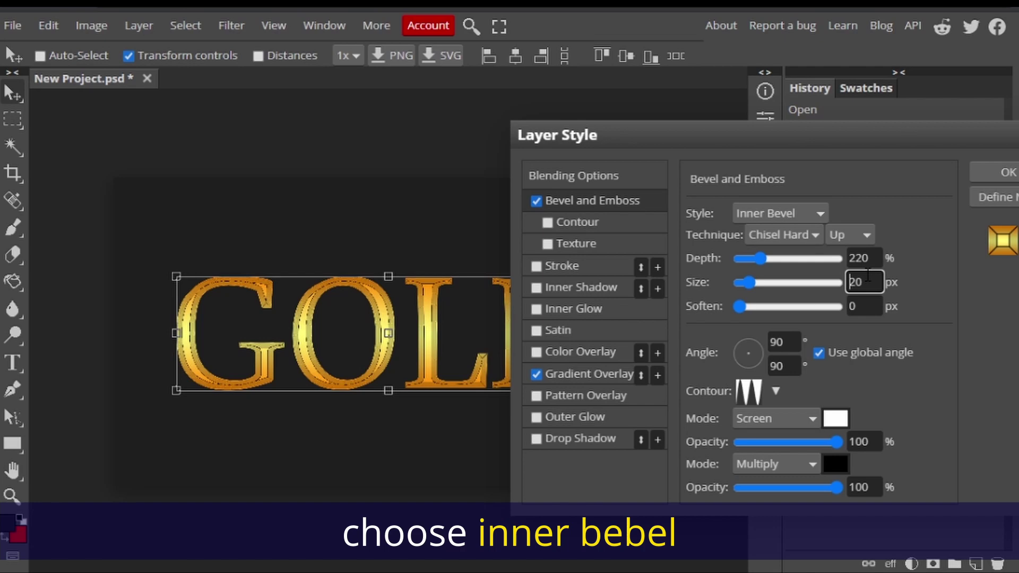
pyautogui.press('Up')
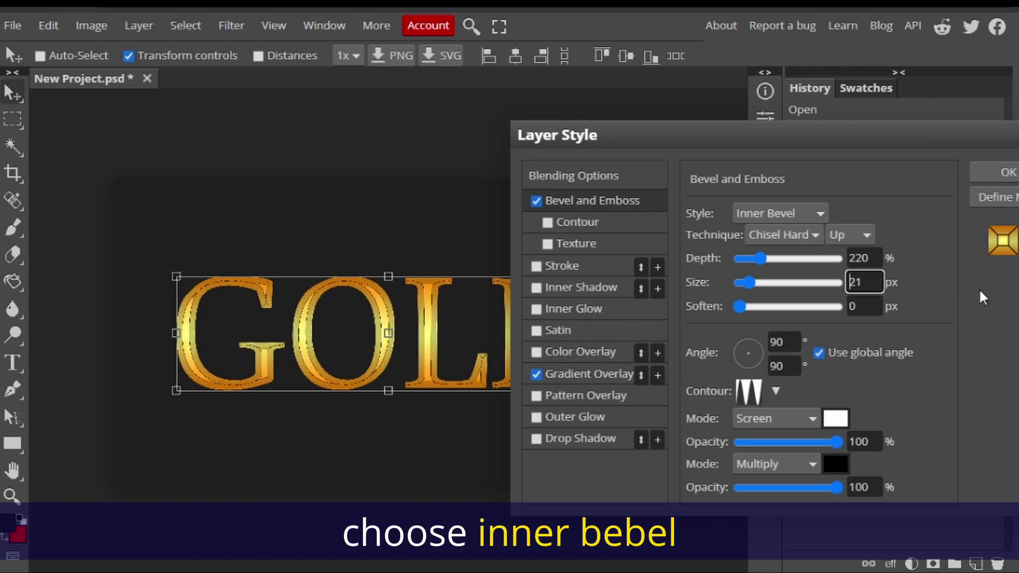
pyautogui.press('Up')
pyautogui.press('Up')
pyautogui.press('Up')
pyautogui.press('Up')
pyautogui.press('Up')
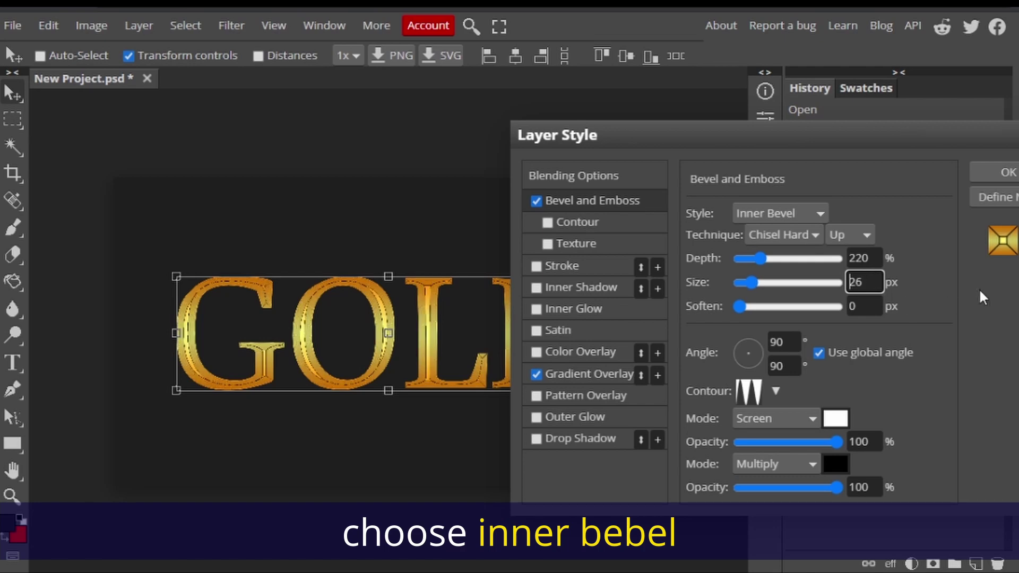
pyautogui.press('Up')
pyautogui.press('Up')
pyautogui.press('Up')
pyautogui.press('Up')
pyautogui.press('Up')
pyautogui.press('Up')
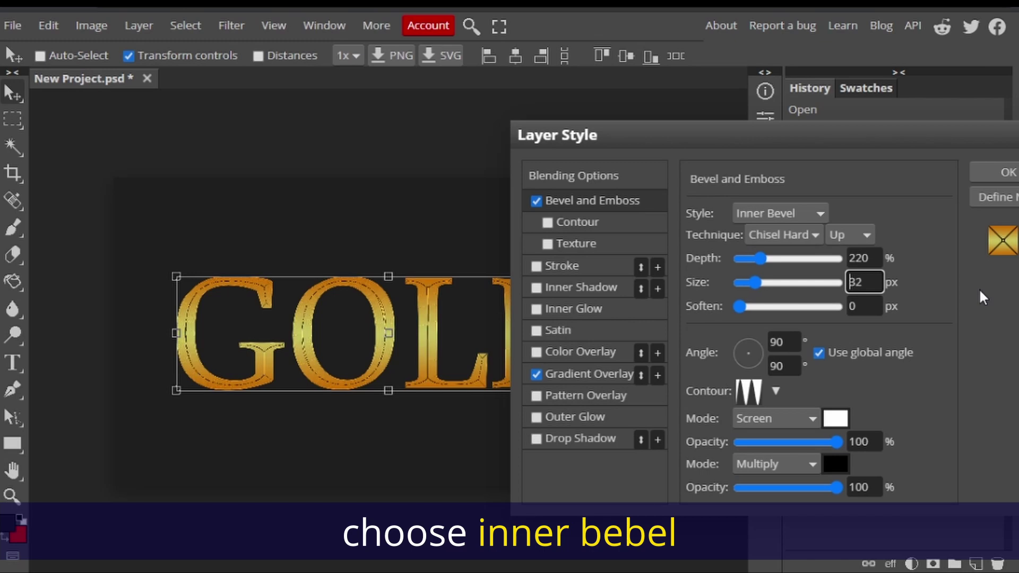
pyautogui.press('Up')
pyautogui.press('Up')
pyautogui.press('Up')
pyautogui.press('Up')
pyautogui.press('Up')
pyautogui.press('Up')
pyautogui.press('Up')
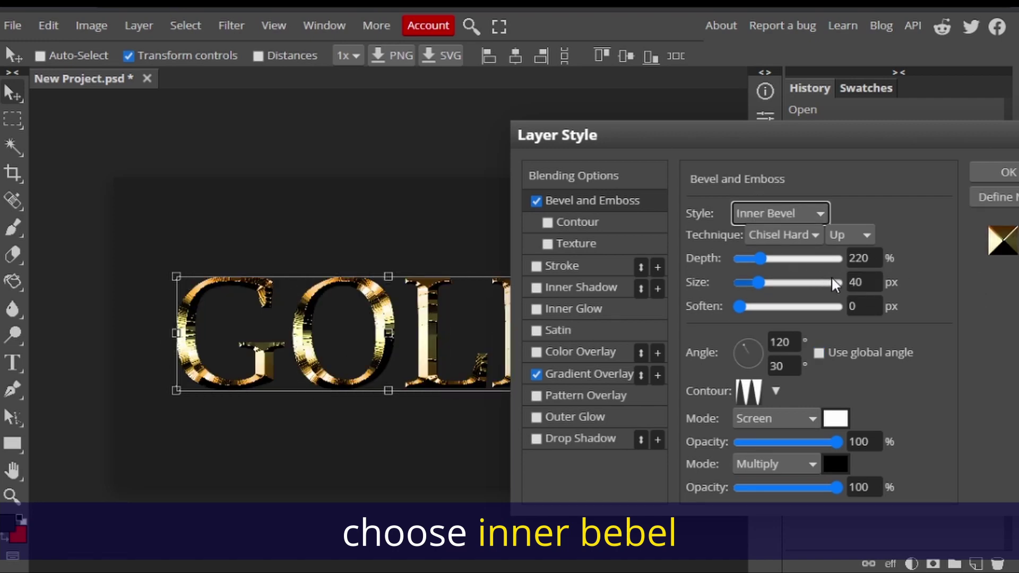
# Step: Gradually lower the bevel size to 20 px
pyautogui.click(866, 282)
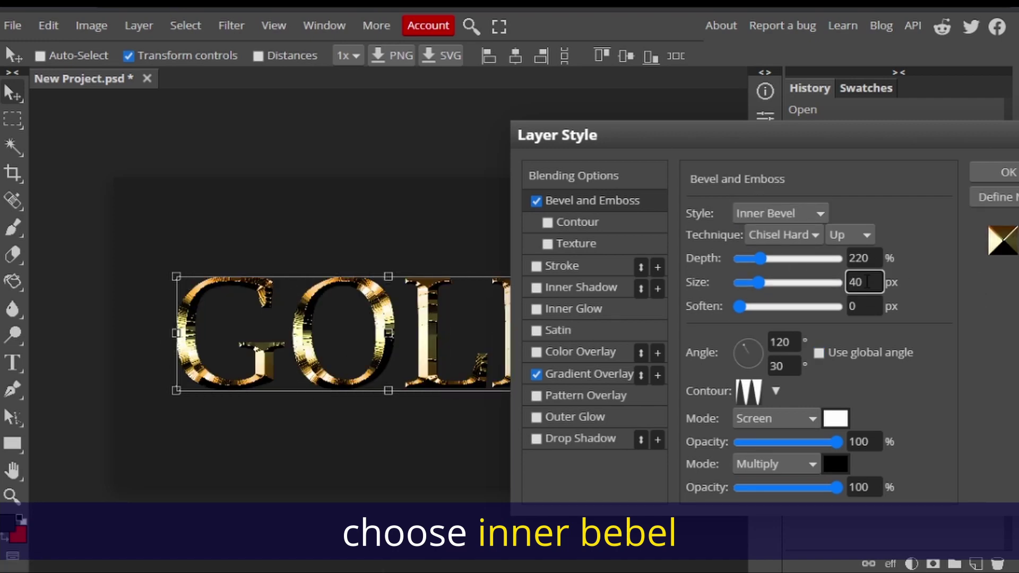
pyautogui.press('Down')
pyautogui.press('Down')
pyautogui.press('Down')
pyautogui.press('Down')
pyautogui.press('Down')
pyautogui.press('Down')
pyautogui.press('Down')
pyautogui.press('Down')
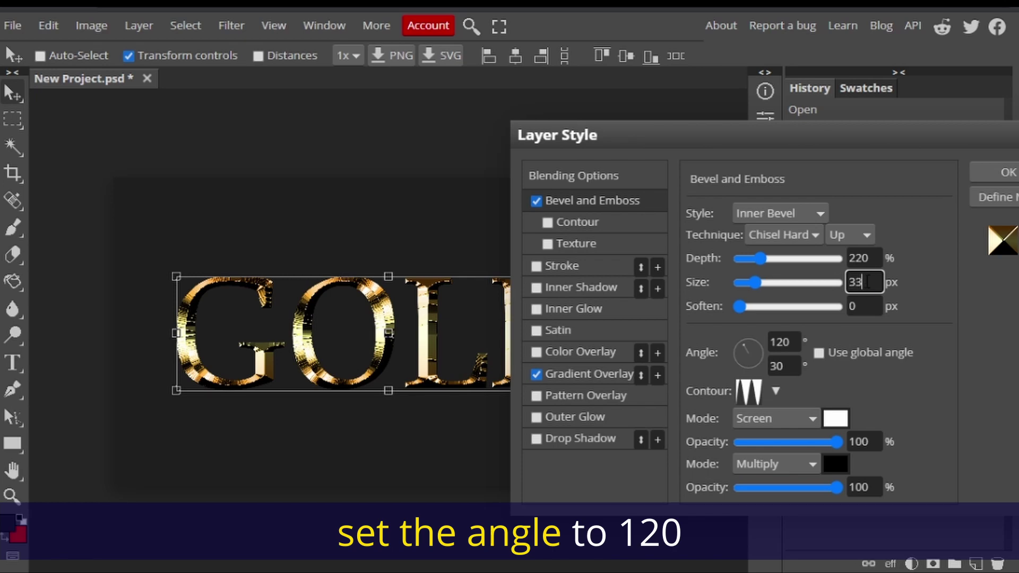
pyautogui.press('Down')
pyautogui.press('Down')
pyautogui.press('Down')
pyautogui.press('Down')
pyautogui.press('Down')
pyautogui.press('Down')
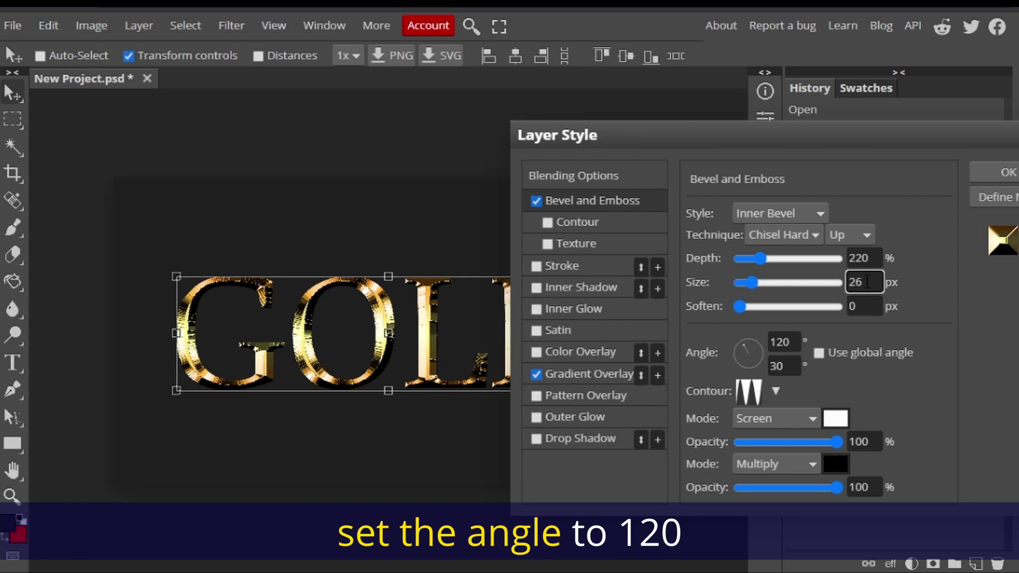
pyautogui.press('Down')
pyautogui.press('Down')
pyautogui.press('Down')
pyautogui.press('Down')
pyautogui.press('Down')
pyautogui.press('Down')
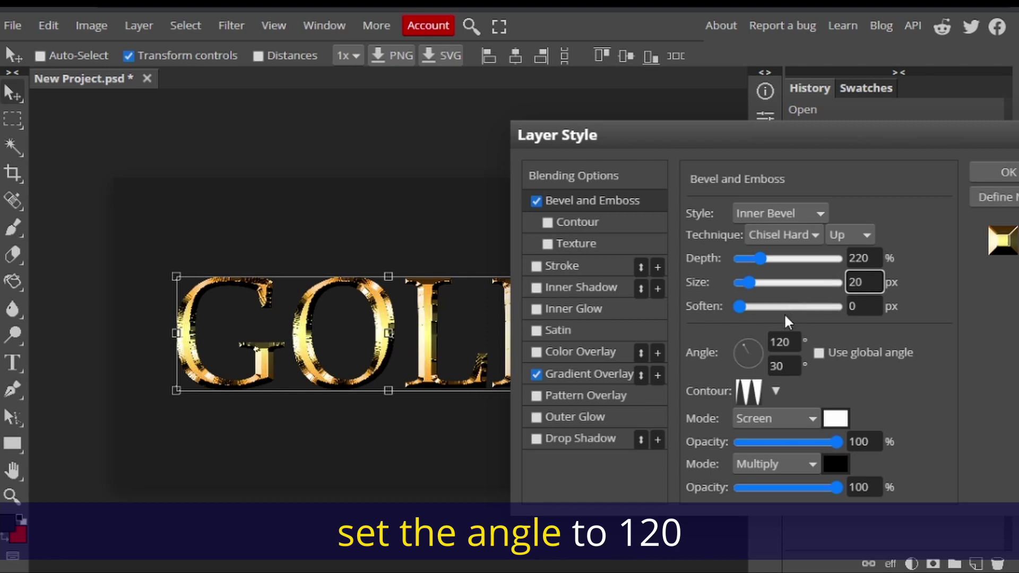
# Step: Set the bevel's lighting angle and altitude to 90° each, with the global angle off
pyautogui.doubleClick(792, 347)
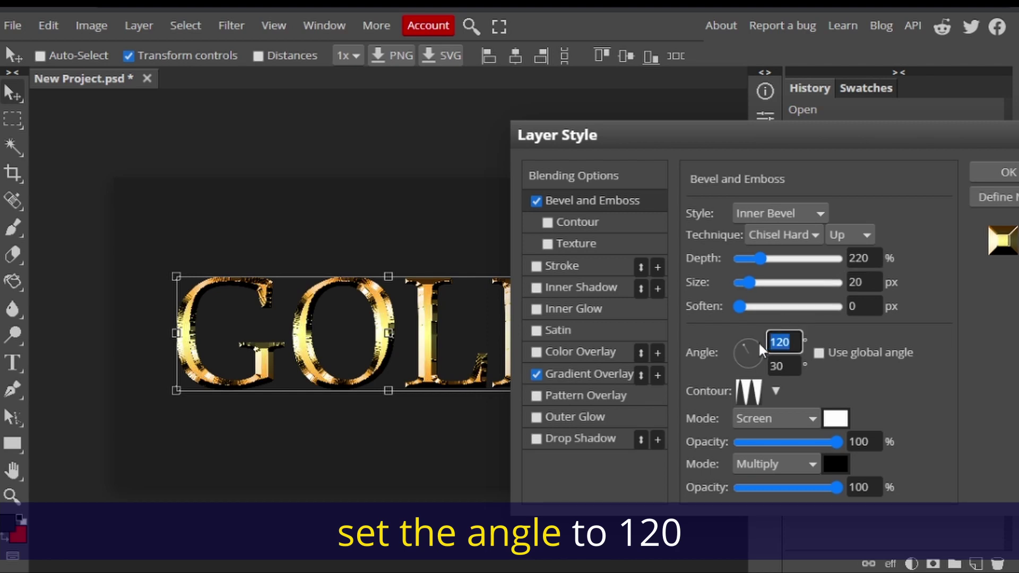
pyautogui.doubleClick(775, 366)
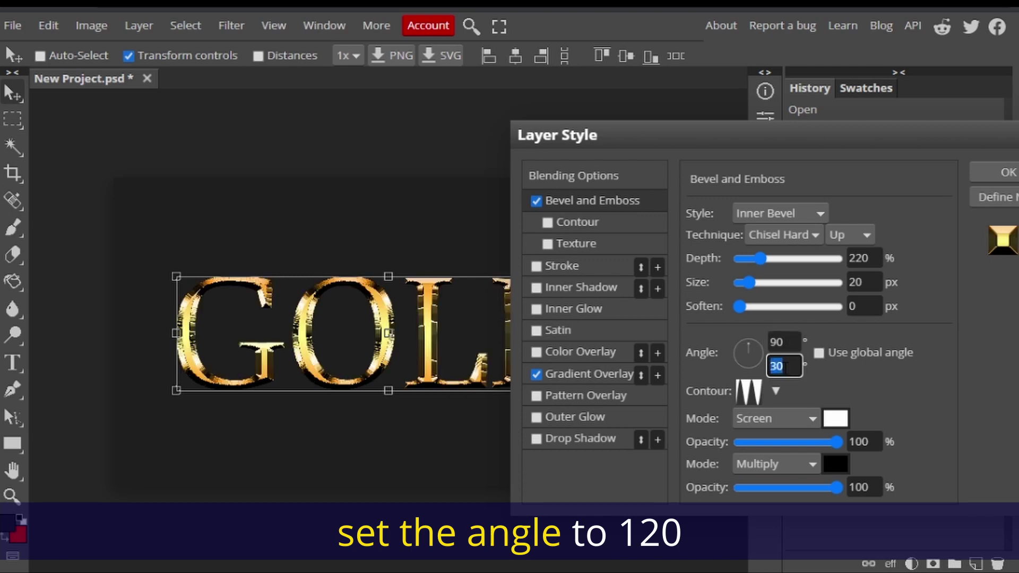
pyautogui.write('90')
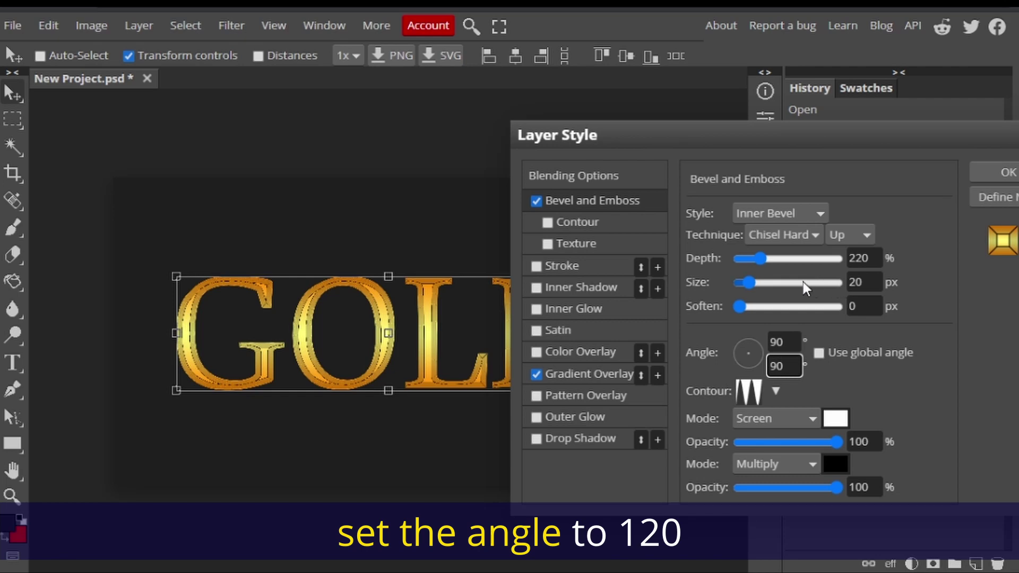
# Step: Increase the bevel size to 26 px
pyautogui.click(862, 282)
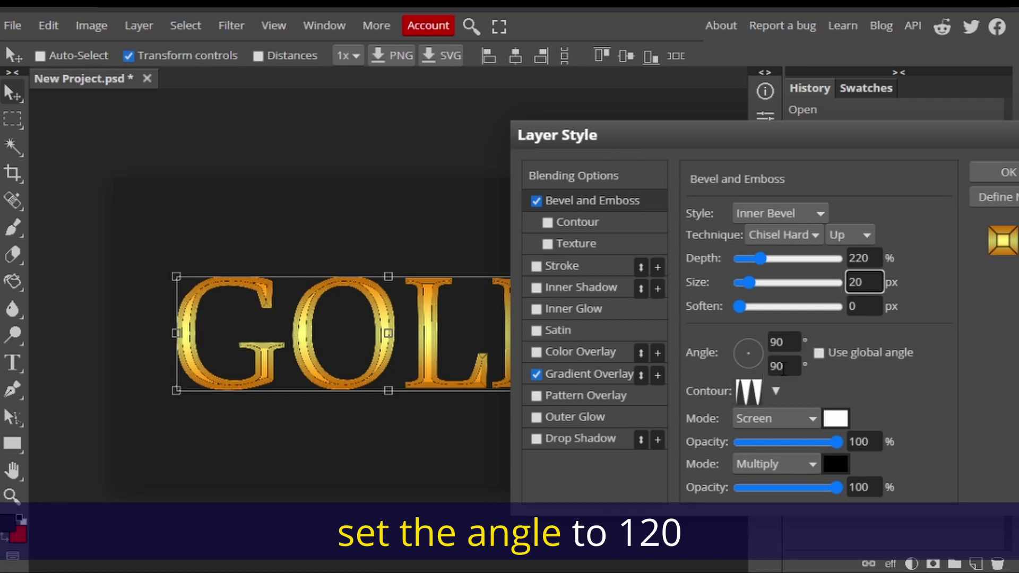
pyautogui.press('Up')
pyautogui.press('Up')
pyautogui.press('Up')
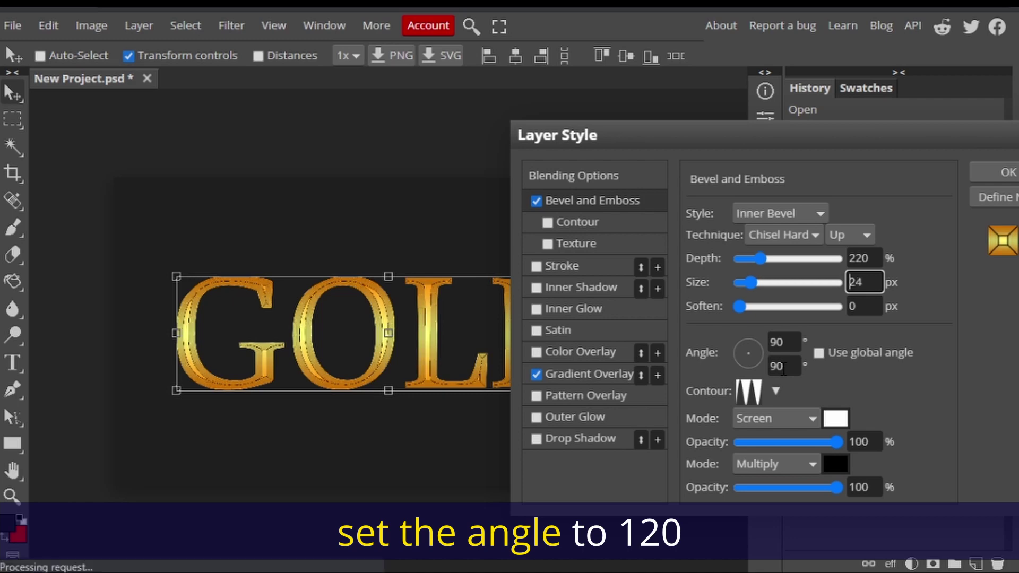
pyautogui.press('Up')
pyautogui.press('Up')
pyautogui.press('Up')
# Step: Set both the bevel's lighting angle and its altitude to 120°
pyautogui.click(782, 344)
pyautogui.click(782, 344)
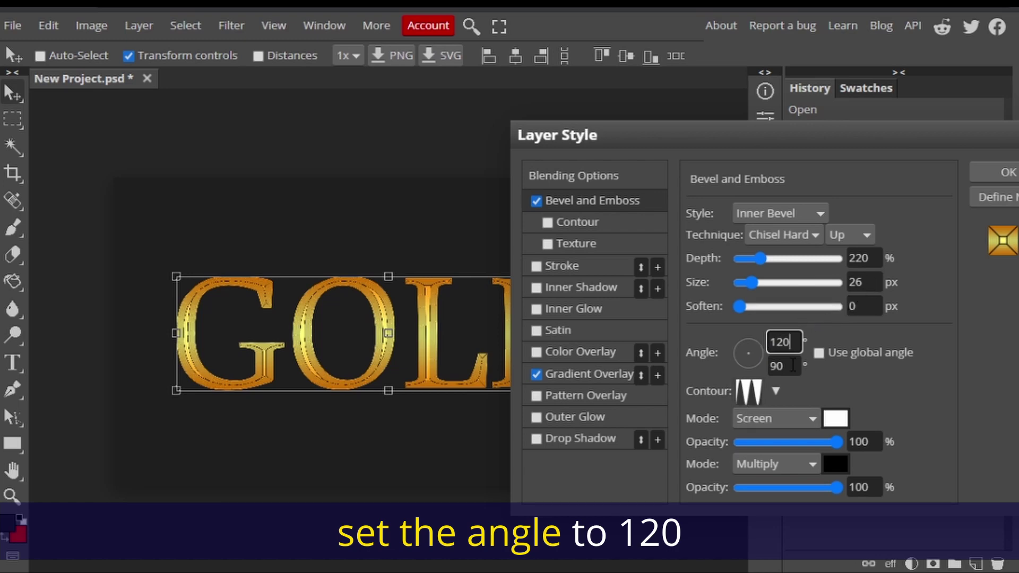
pyautogui.moveTo(792, 365); pyautogui.dragTo(774, 366)
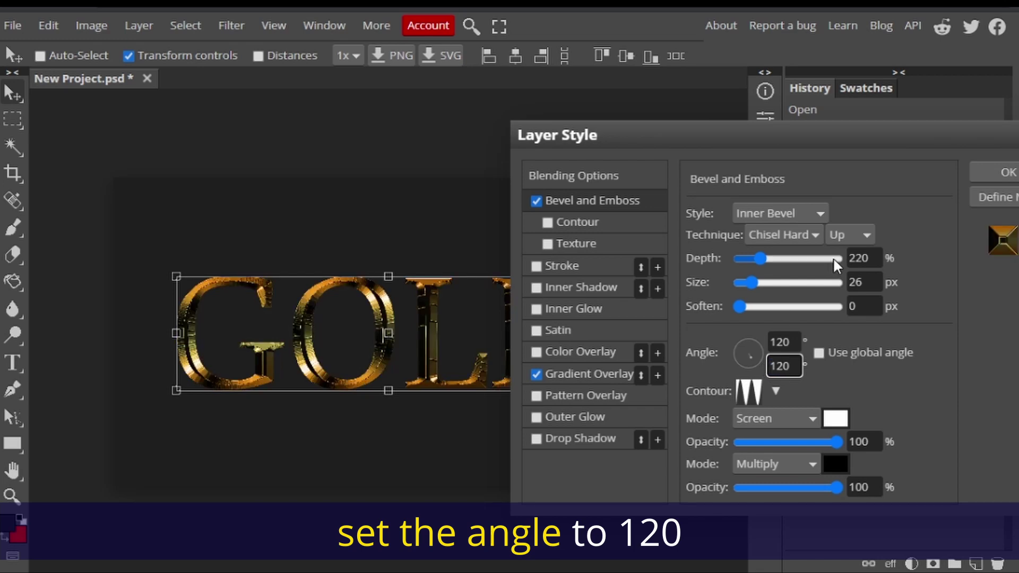
# Step: Fine-tune the bevel size, trying 22 px and then raising it to 32 px
pyautogui.click(873, 281)
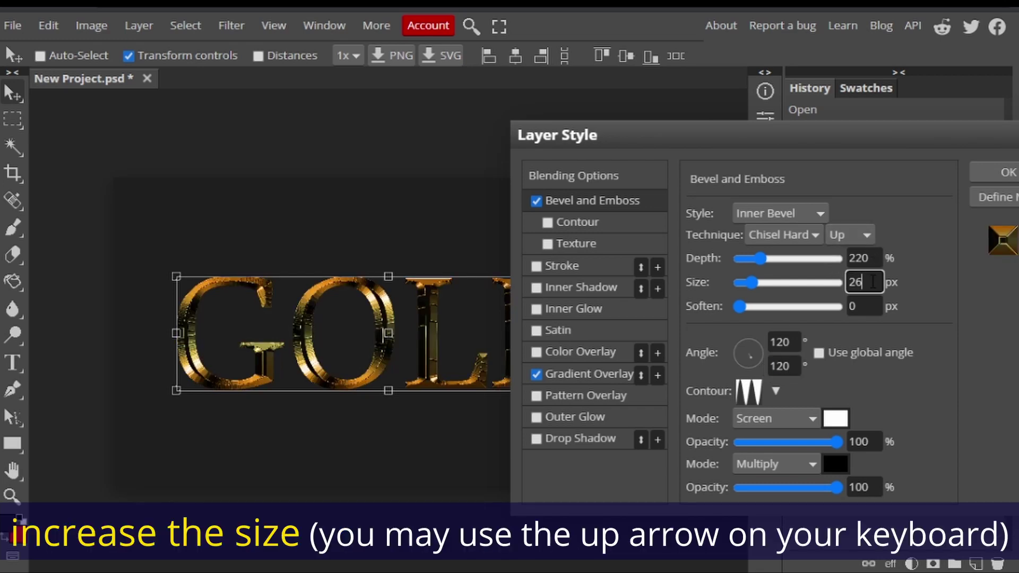
pyautogui.press('Down')
pyautogui.press('Down')
pyautogui.press('Down')
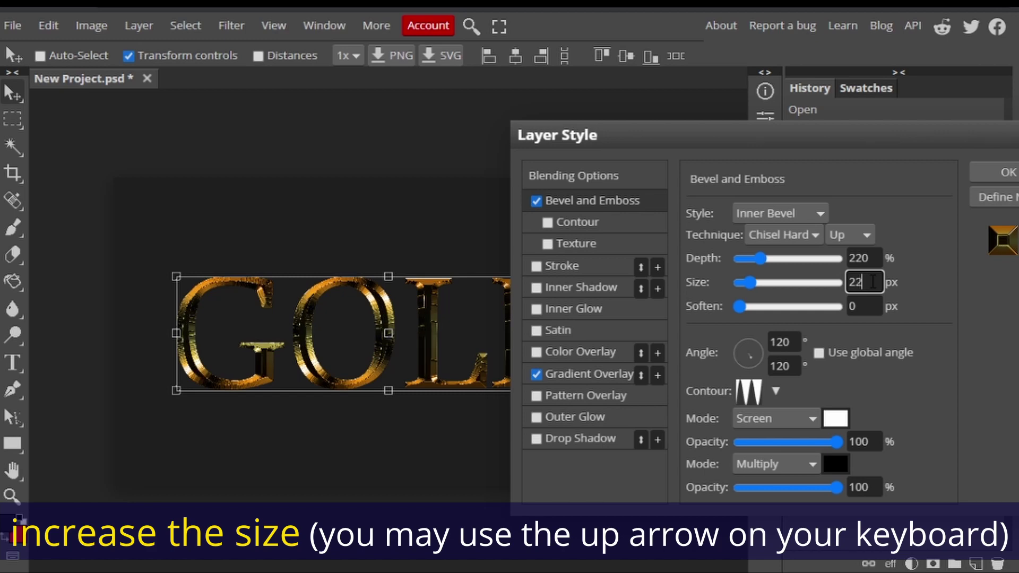
pyautogui.press('Up')
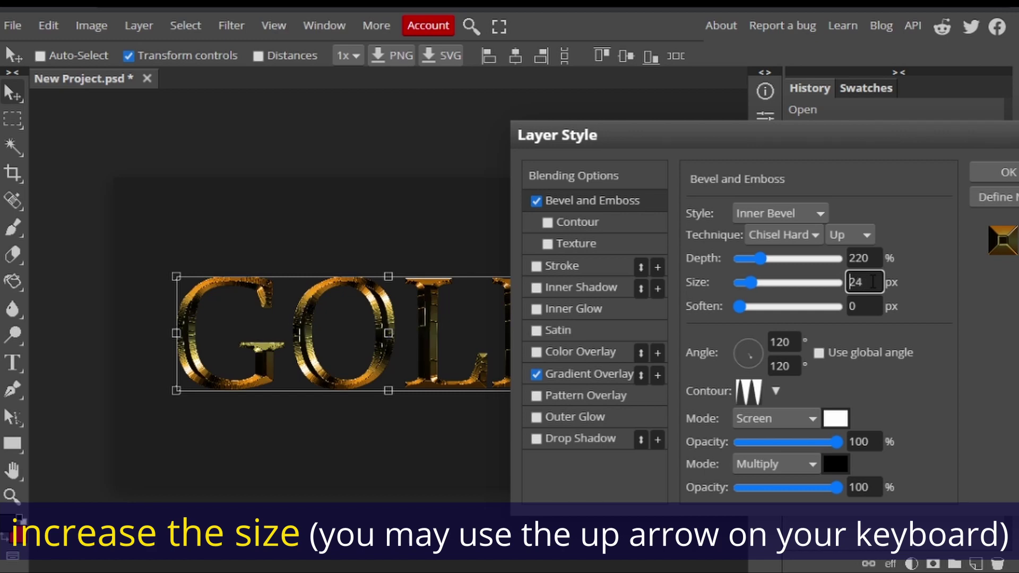
pyautogui.press('Up')
pyautogui.press('Up')
pyautogui.press('Up')
pyautogui.press('Up')
pyautogui.press('Up')
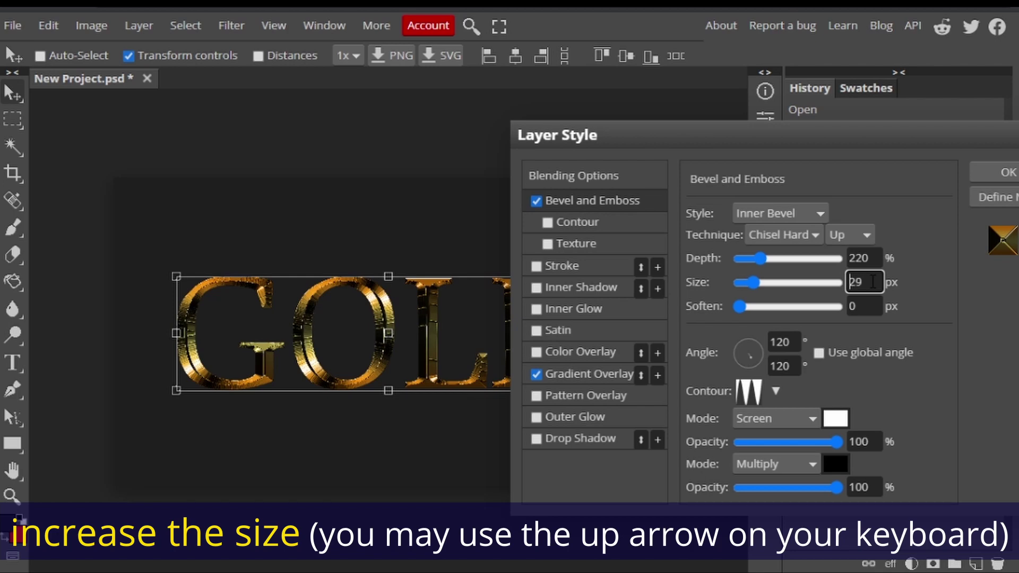
pyautogui.press('Up')
pyautogui.press('Up')
pyautogui.press('Up')
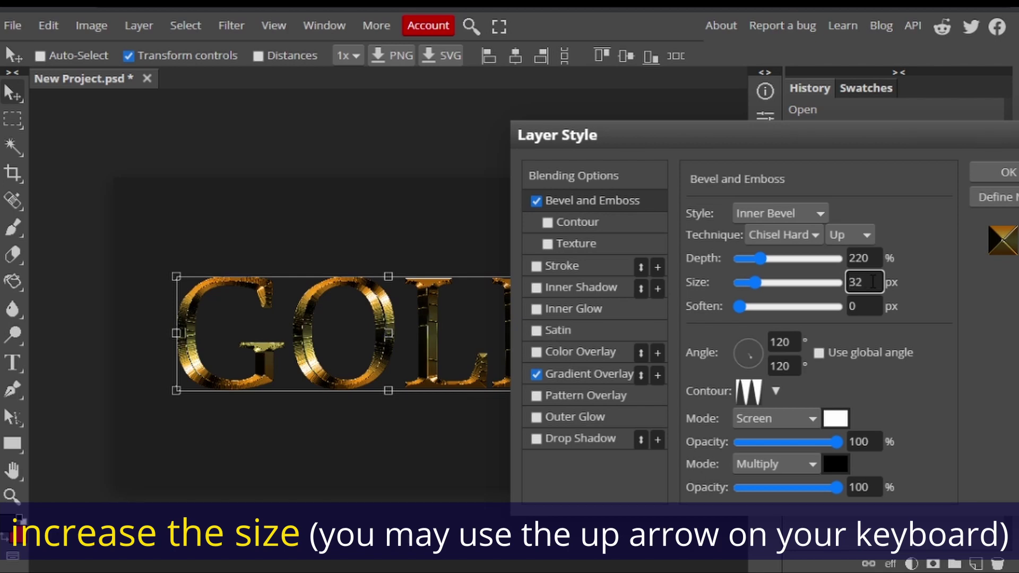
# Step: Soften the bevel on the GOLD text to 8 px
pyautogui.click(850, 313)
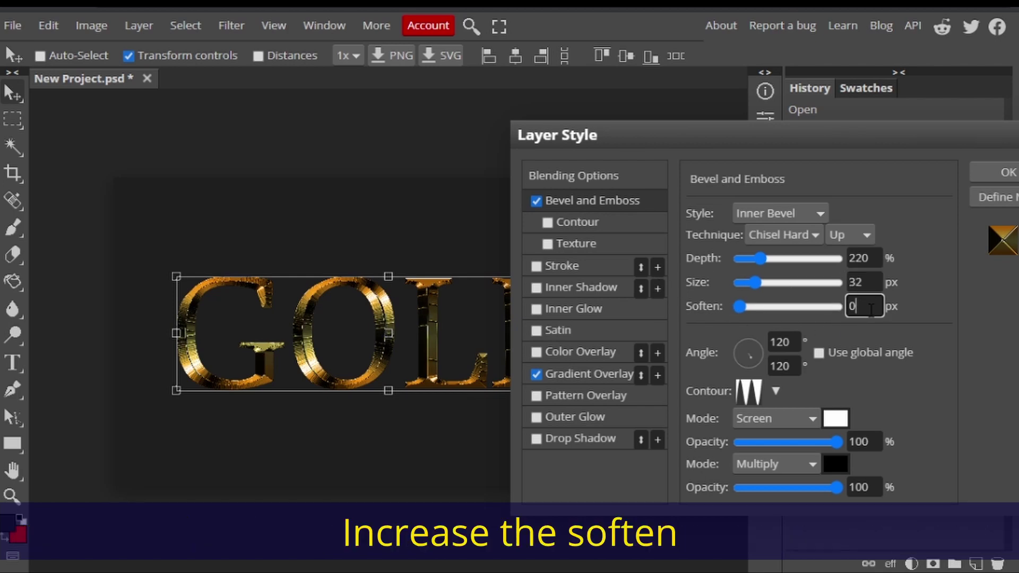
pyautogui.moveTo(918, 129); pyautogui.dragTo(1018, 84)
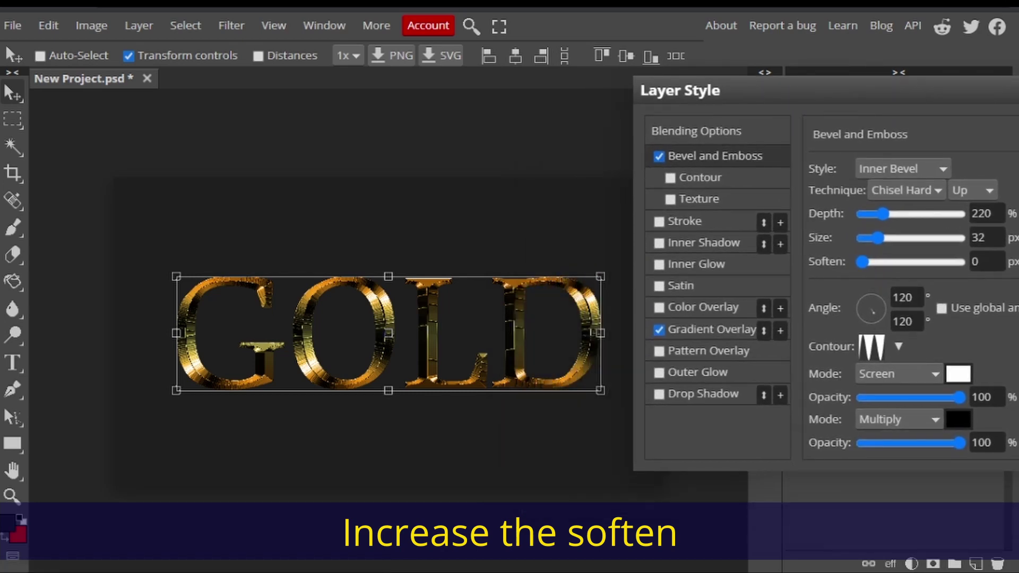
pyautogui.click(991, 256)
pyautogui.press('Up')
pyautogui.press('Up')
pyautogui.press('Up')
pyautogui.press('Up')
pyautogui.press('Up')
pyautogui.press('Up')
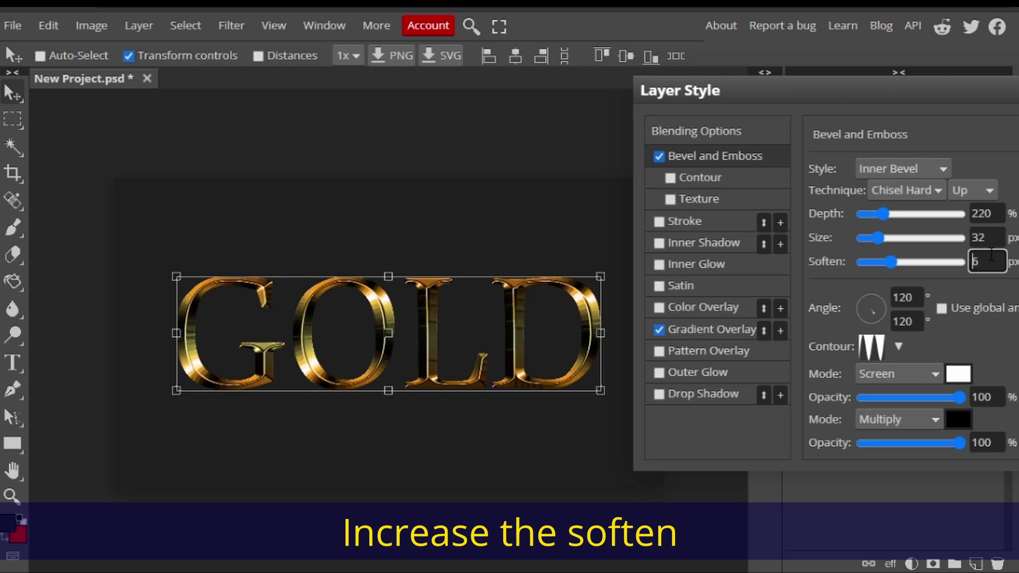
pyautogui.press('Up')
pyautogui.press('Up')
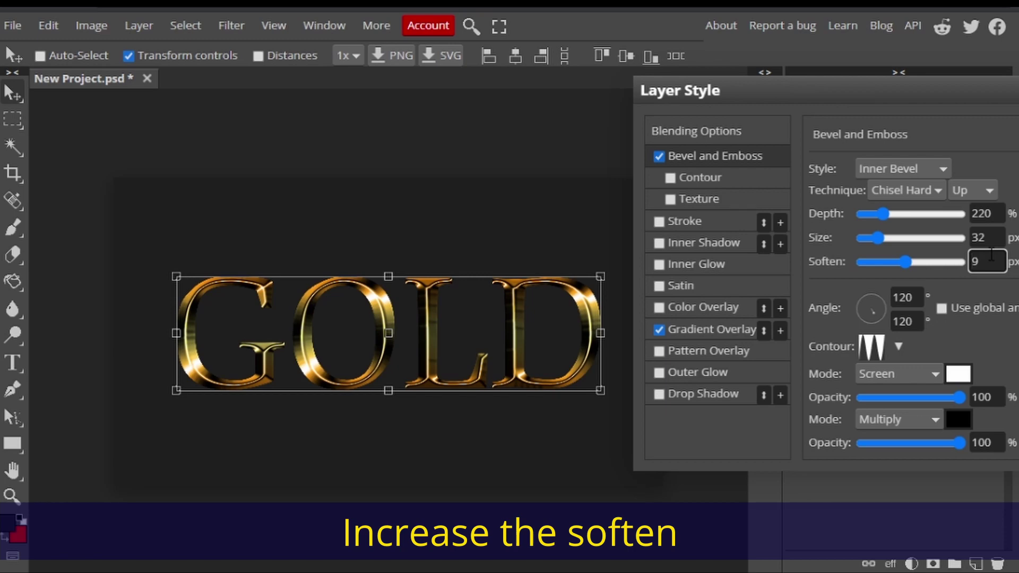
pyautogui.press('Down')
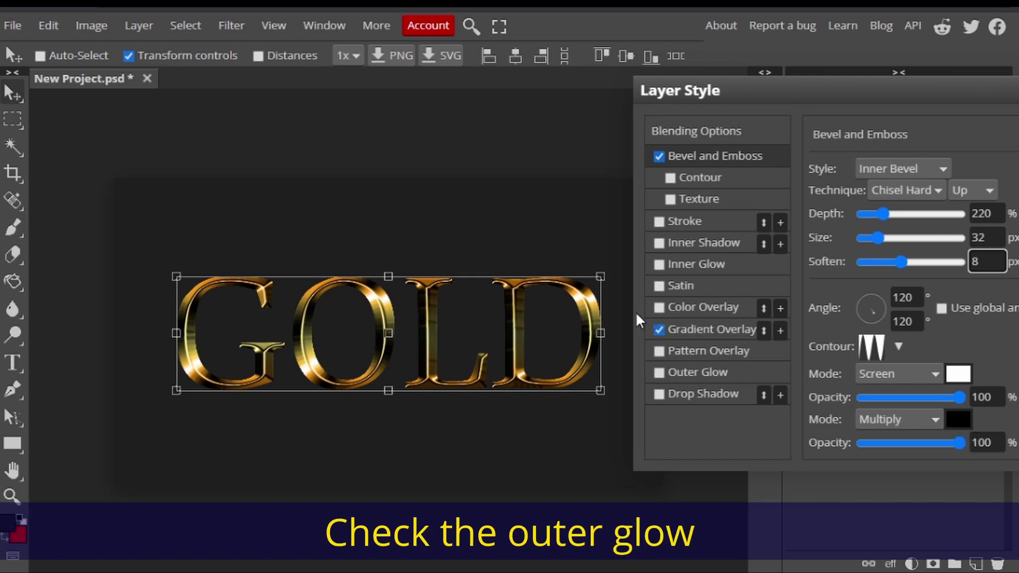
# Step: Enable an Outer Glow on the GOLD text with 100% opacity and a size of 17 px
pyautogui.click(657, 374)
pyautogui.click(658, 373)
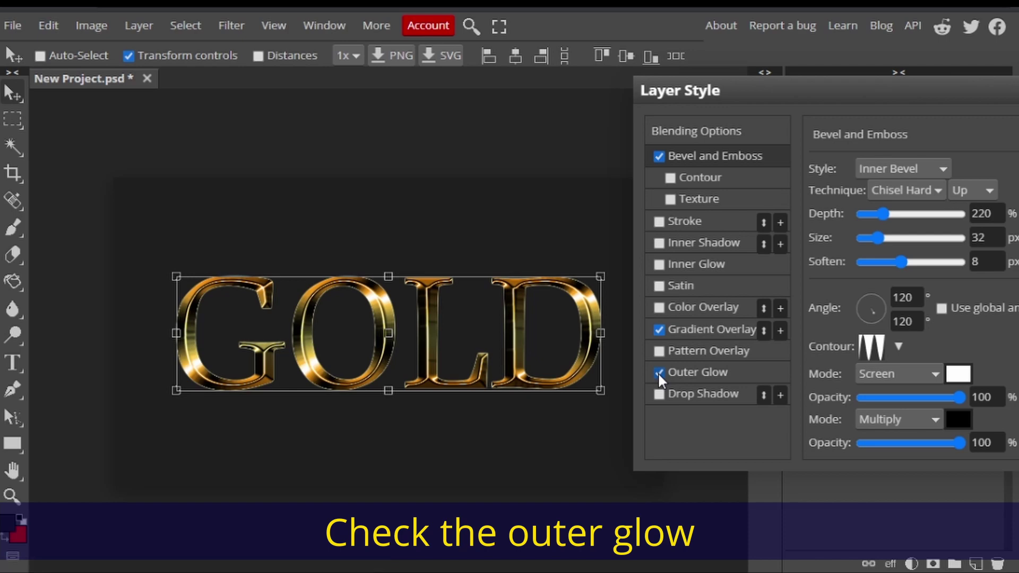
pyautogui.click(724, 372)
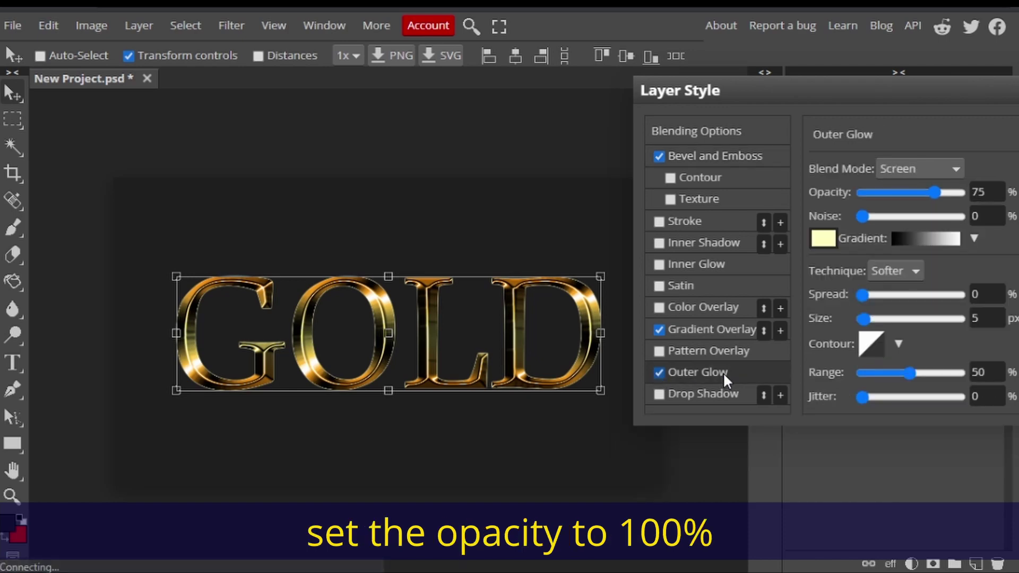
pyautogui.click(954, 194)
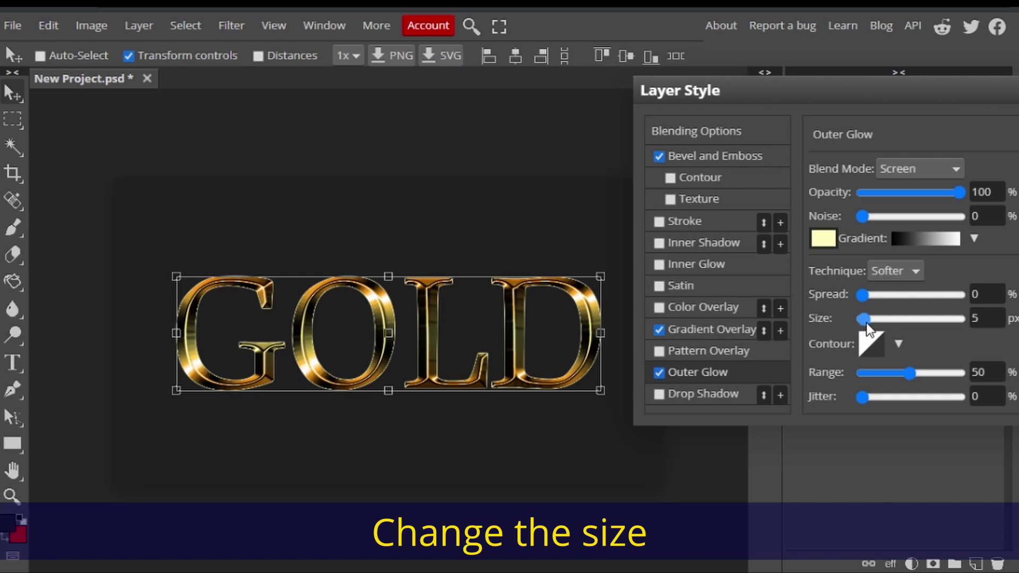
pyautogui.moveTo(869, 320); pyautogui.dragTo(870, 319)
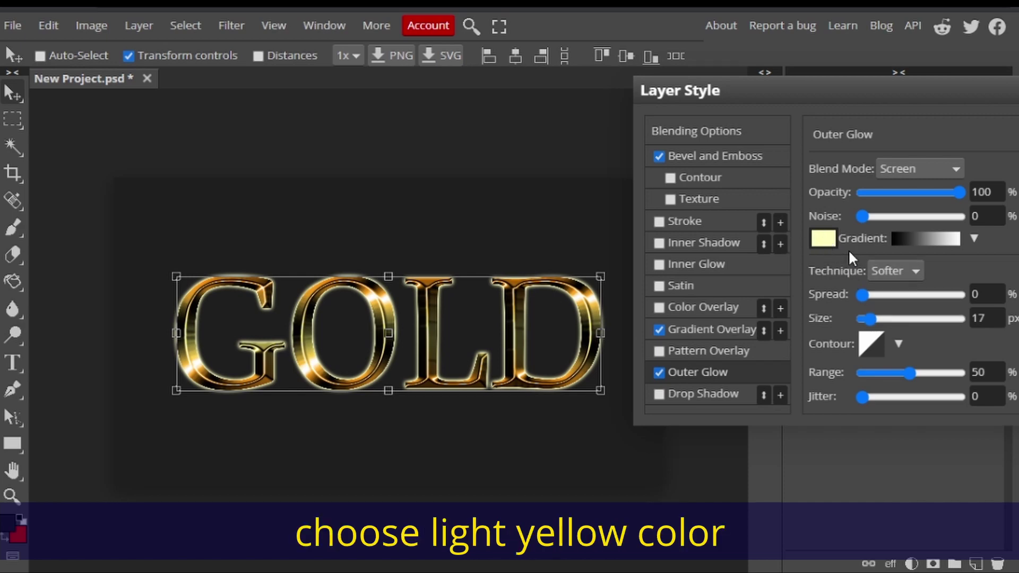
# Step: Change the outer glow colour to light yellow, hex ffff98
pyautogui.click(827, 240)
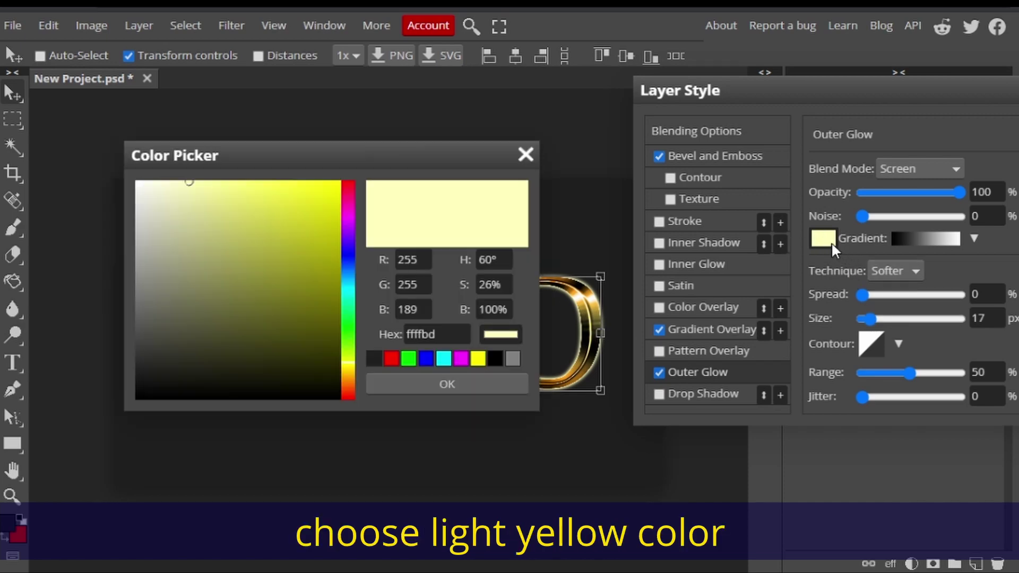
pyautogui.click(197, 183)
pyautogui.click(205, 184)
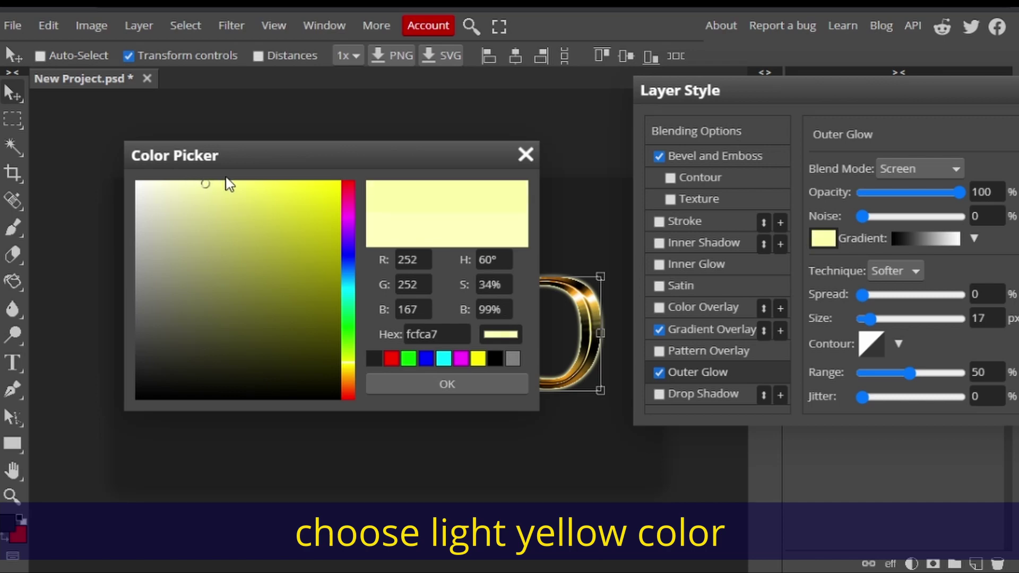
pyautogui.click(201, 184)
pyautogui.click(219, 184)
pyautogui.click(219, 181)
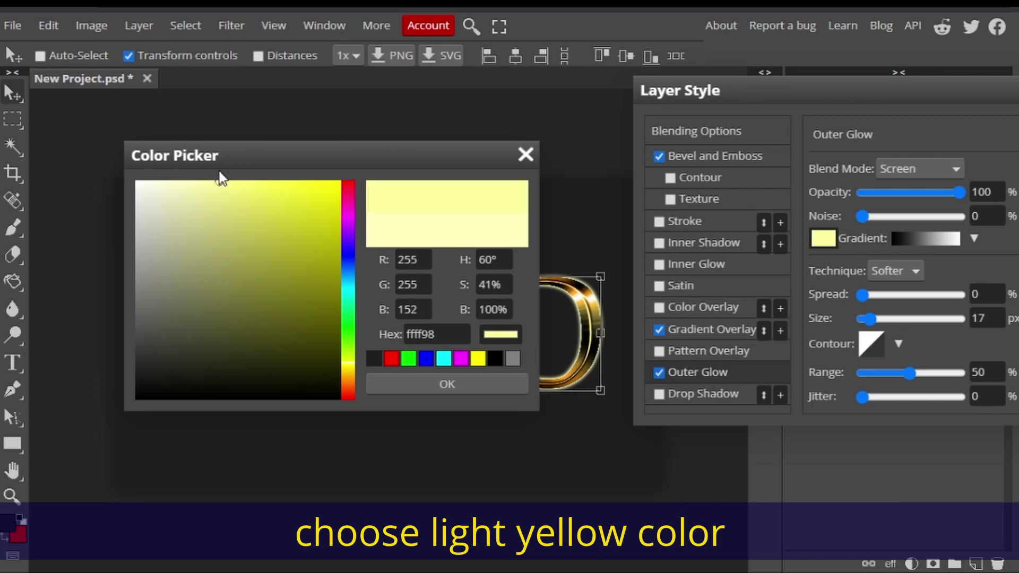
pyautogui.moveTo(320, 150); pyautogui.dragTo(744, 120)
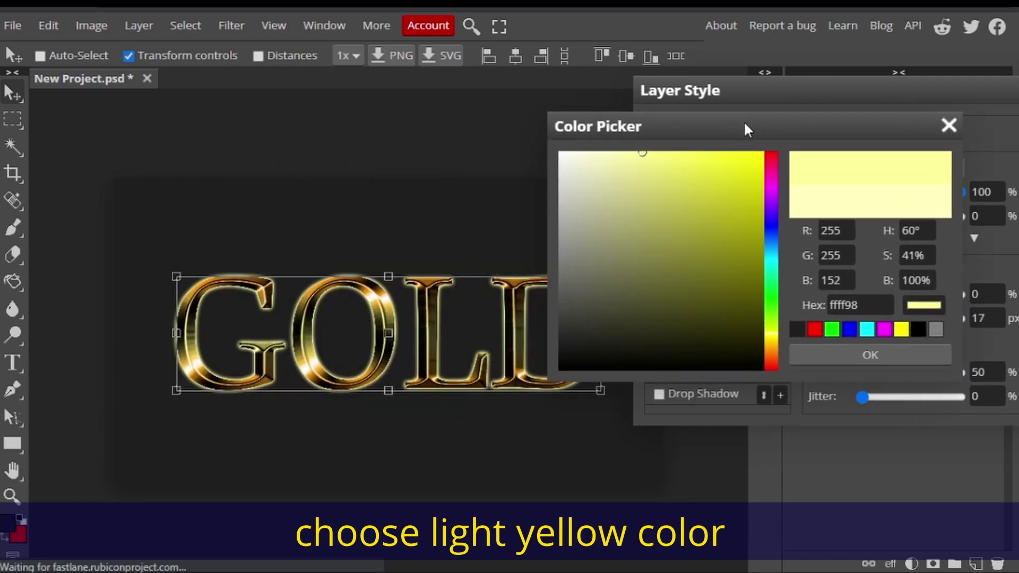
pyautogui.click(863, 355)
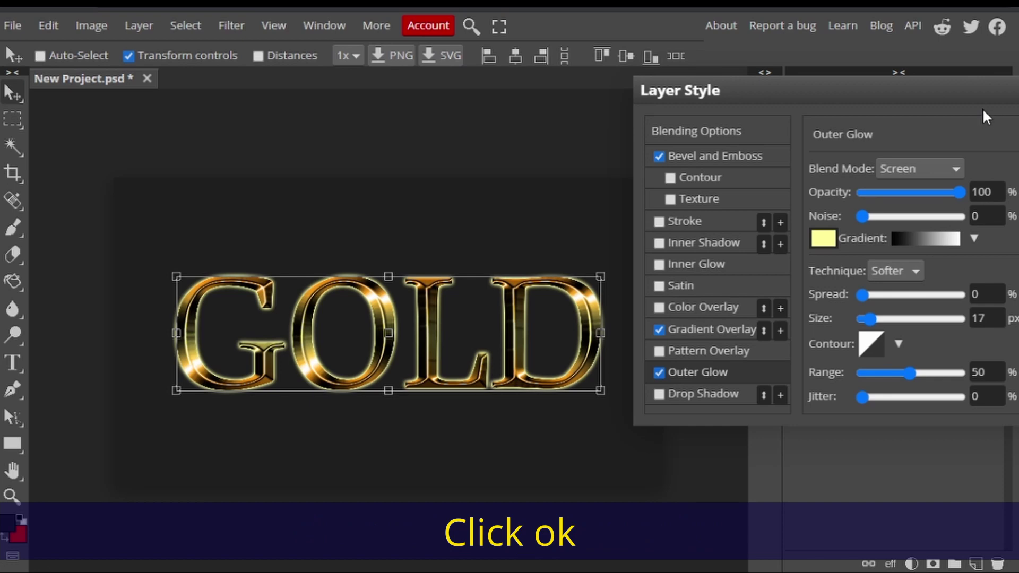
# Step: Apply the layer styles to the GOLD text and check the lettering up close
pyautogui.moveTo(864, 87); pyautogui.dragTo(622, 147)
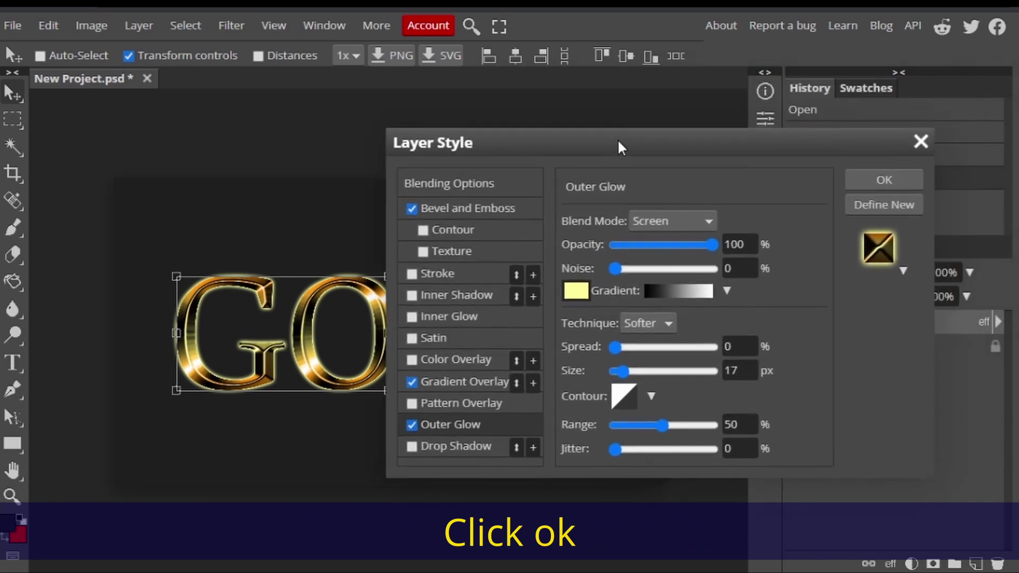
pyautogui.click(884, 181)
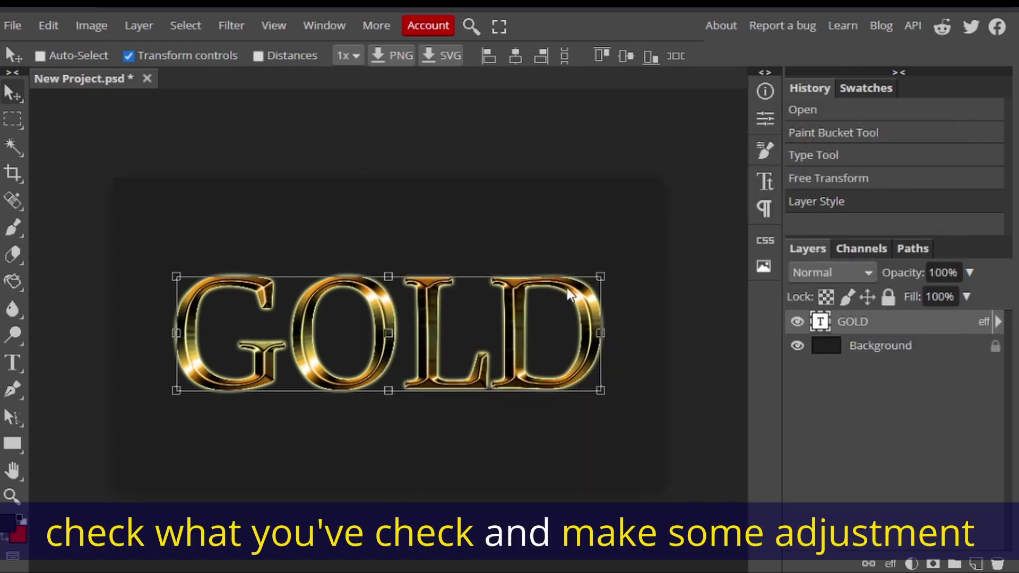
pyautogui.scroll(3, 567, 295)
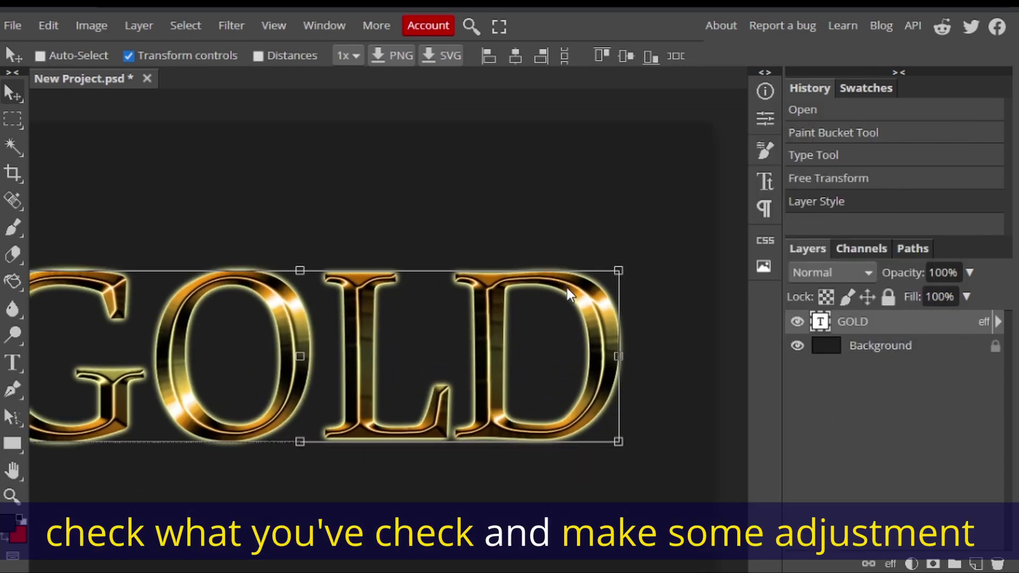
pyautogui.scroll(-3, 568, 294)
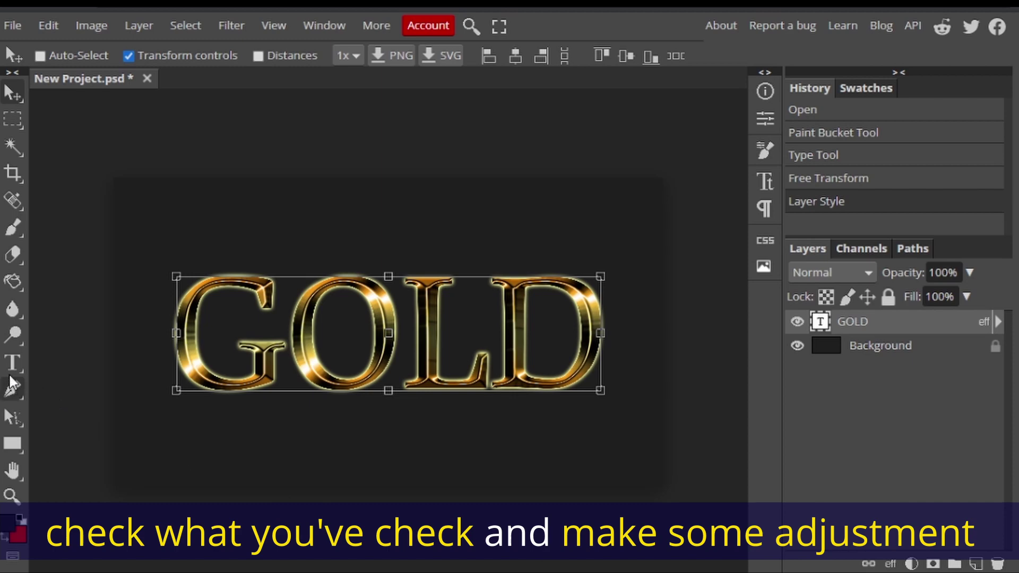
# Step: Start a new horizontal text layer above the GOLD lettering with the font size set to 140 px
pyautogui.rightClick(21, 362)
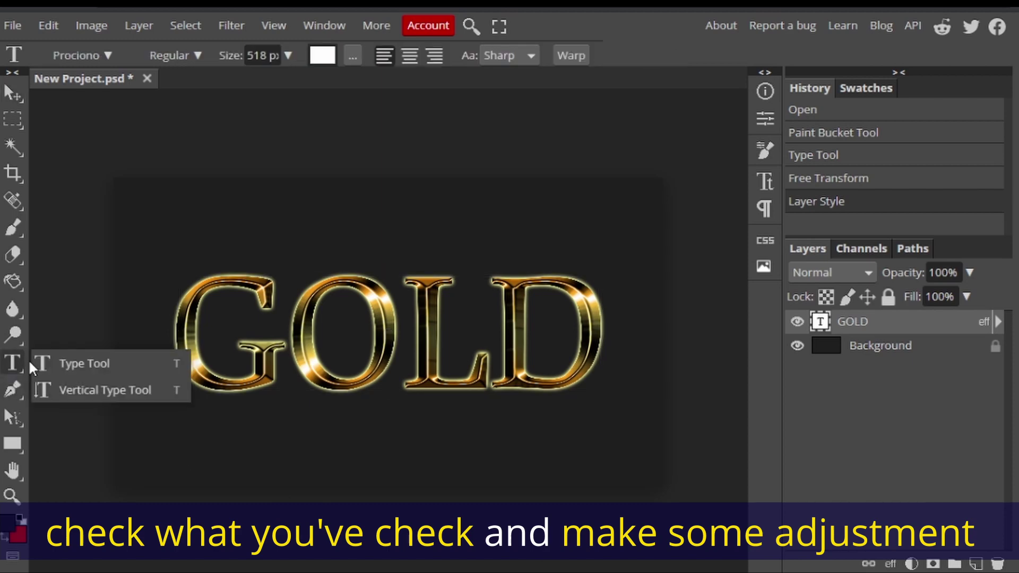
pyautogui.click(59, 366)
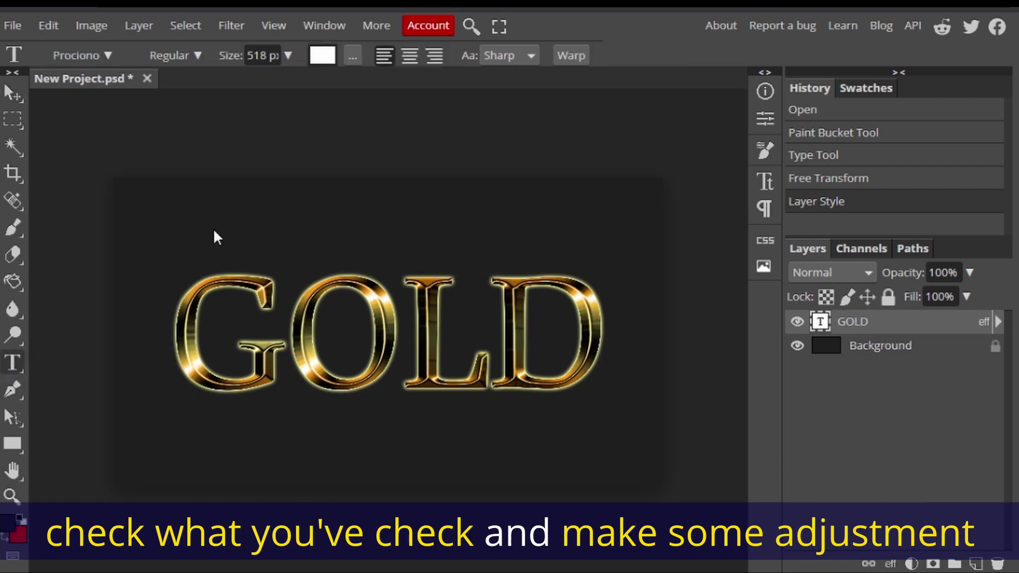
pyautogui.click(283, 215)
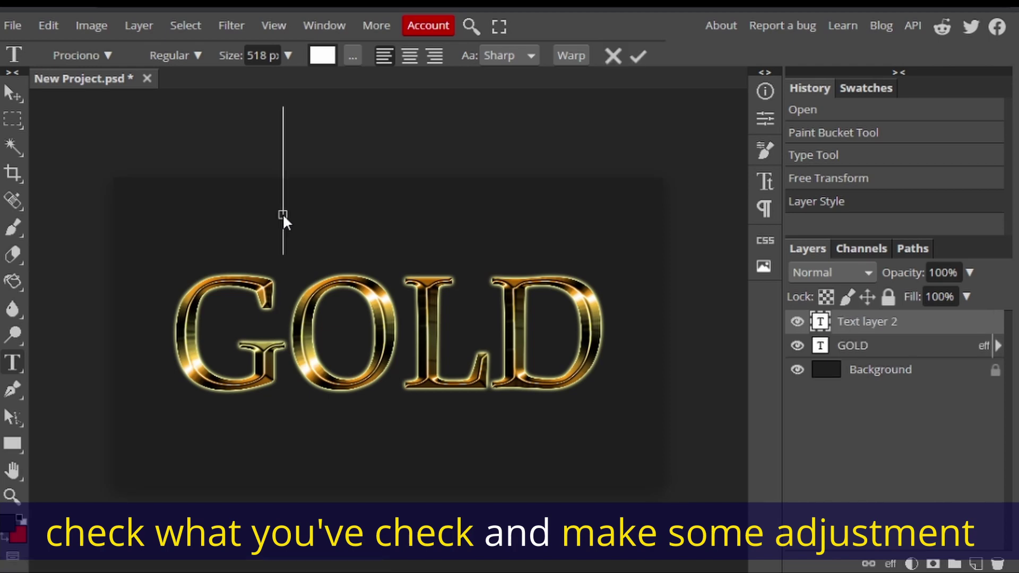
pyautogui.click(289, 56)
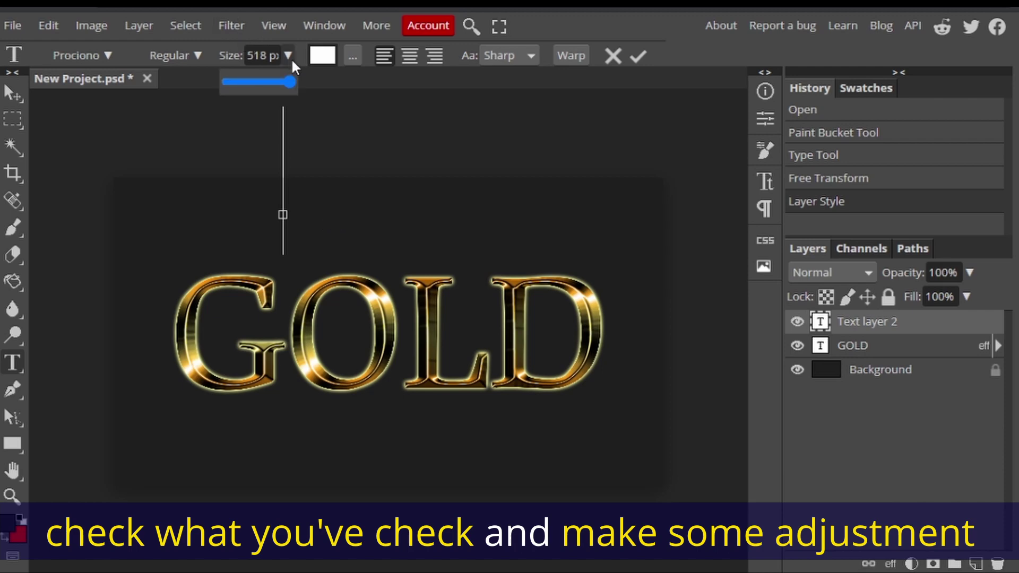
pyautogui.moveTo(285, 79)
pyautogui.mouseDown()
pyautogui.moveTo(261, 89)
pyautogui.moveTo(276, 88)
pyautogui.mouseUp()
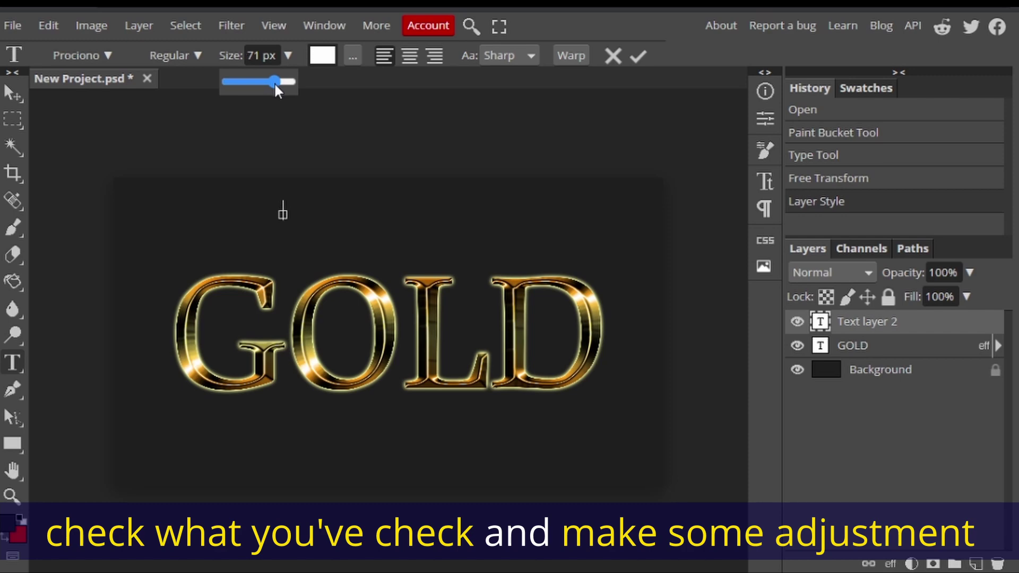
pyautogui.click(250, 55)
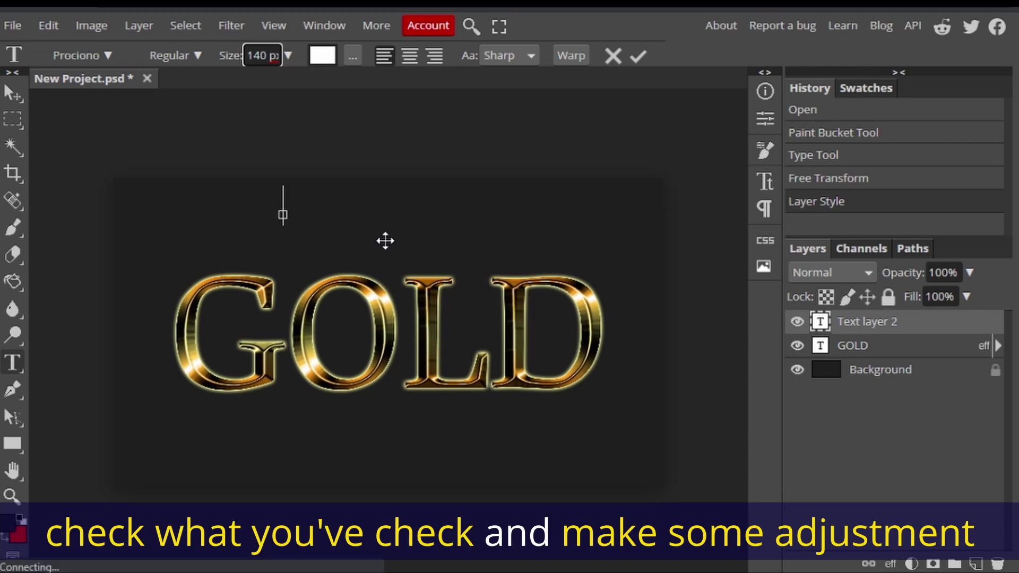
pyautogui.press('BackSpace')
pyautogui.press('BackSpace')
pyautogui.press('BackSpace')
pyautogui.write('Ho')
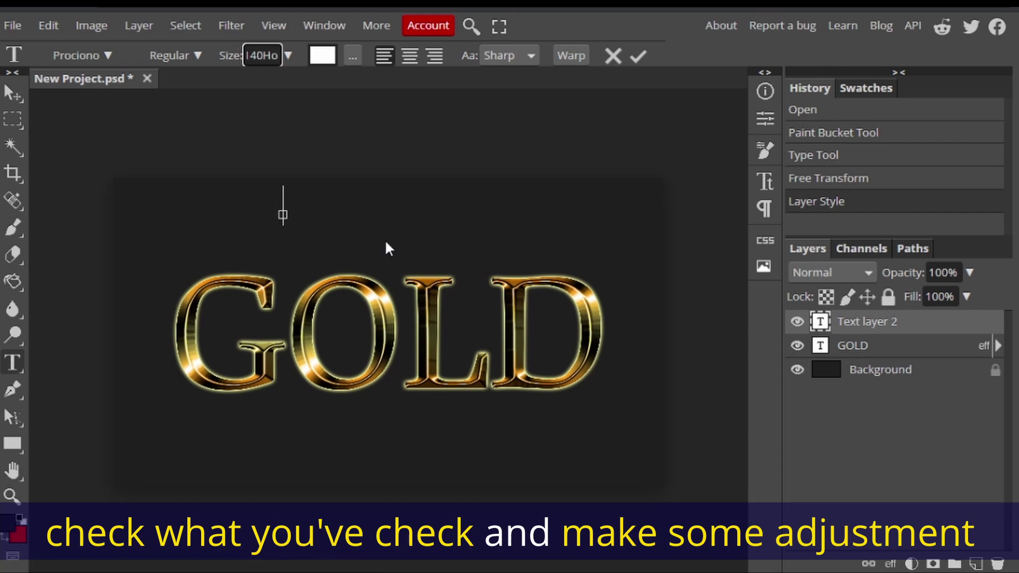
pyautogui.press('BackSpace')
pyautogui.press('BackSpace')
pyautogui.click(282, 202)
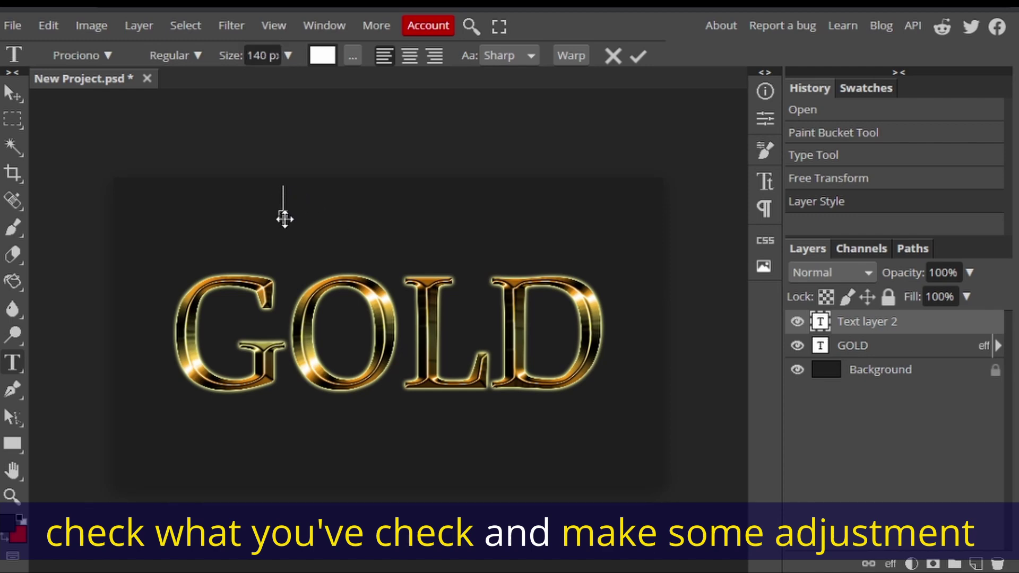
# Step: Enter "How to create" as the text and centre it just above the GOLD lettering
pyautogui.write('How t')
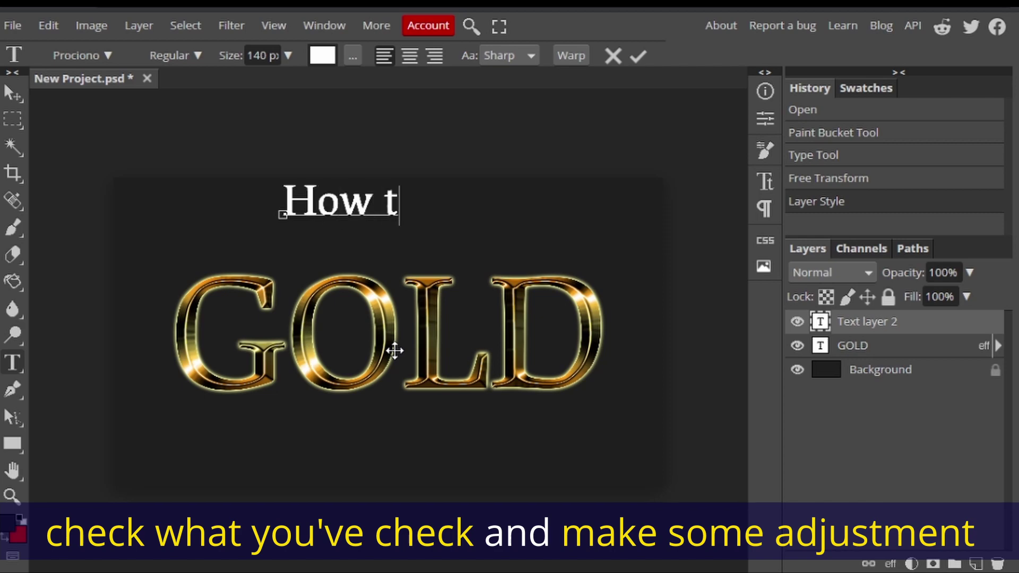
pyautogui.write('o cre')
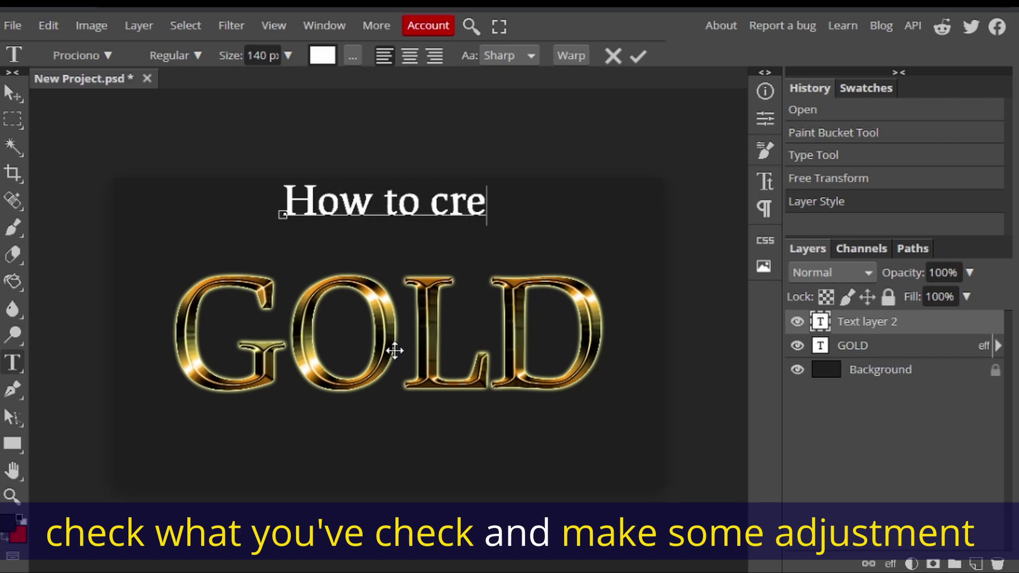
pyautogui.write('ate')
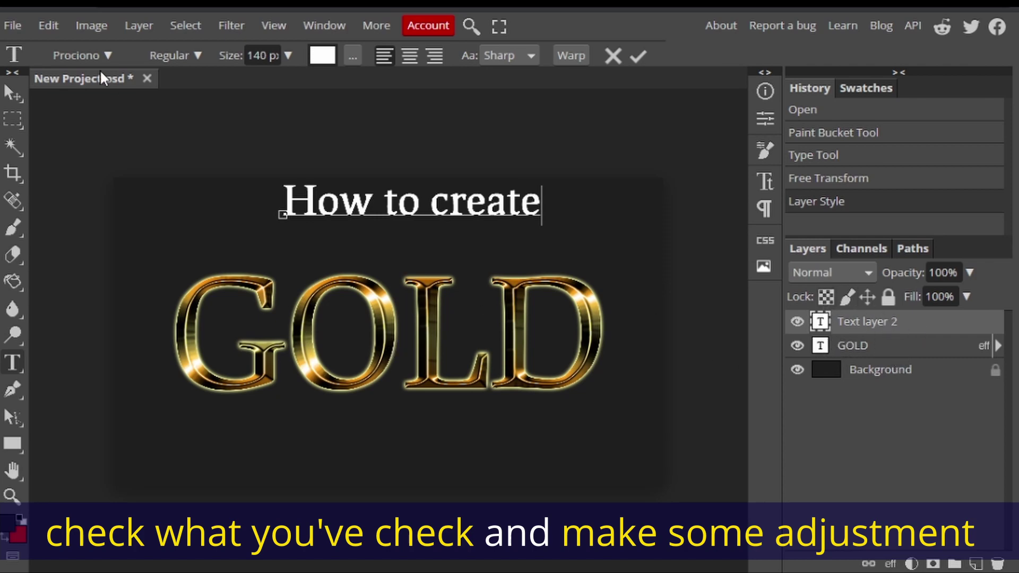
pyautogui.click(75, 91)
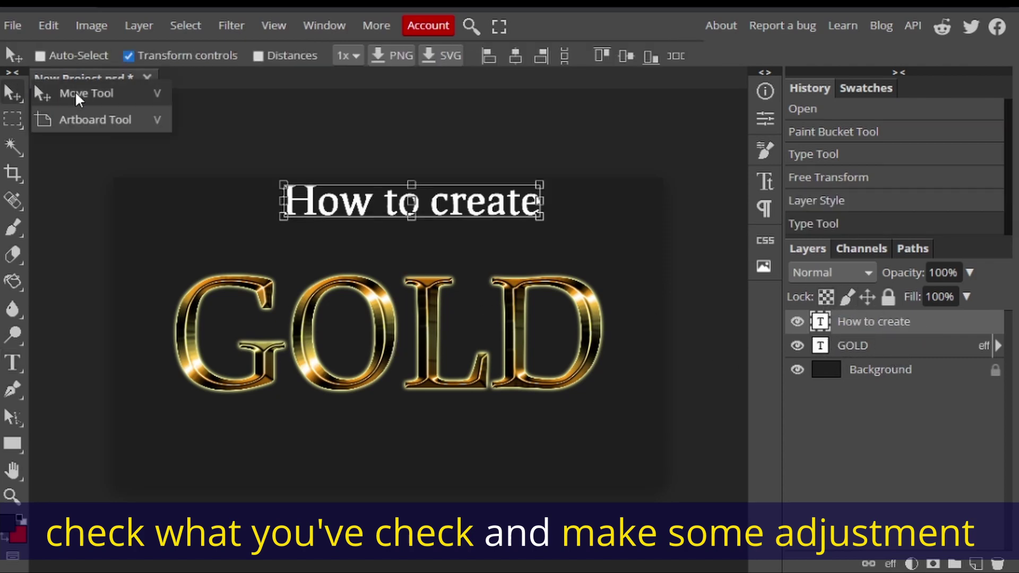
pyautogui.moveTo(343, 203); pyautogui.dragTo(323, 237)
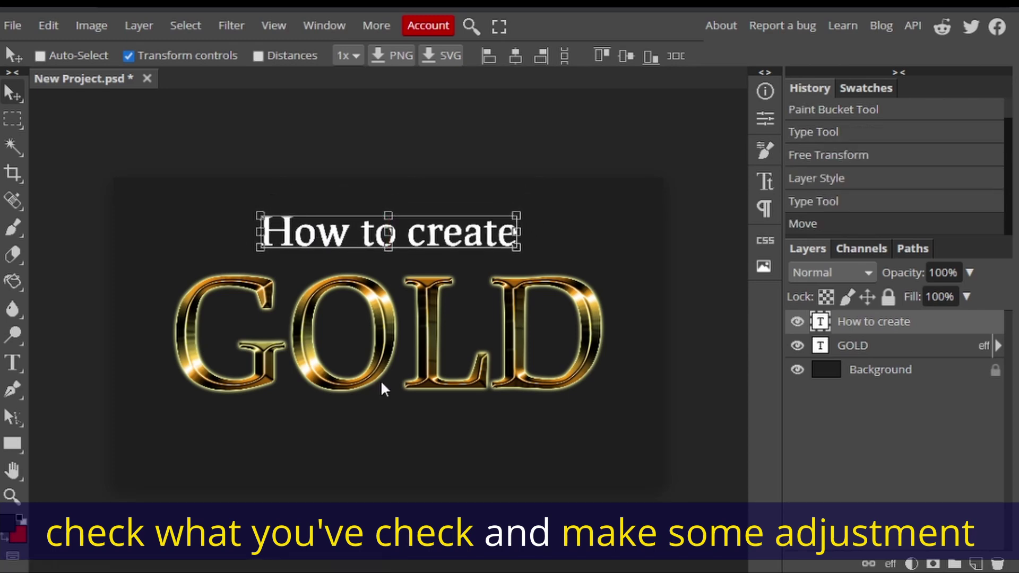
# Step: Add a horizontal text layer reading "effect on Photoshop" over the lower edge of the GOLD lettering
pyautogui.click(11, 367)
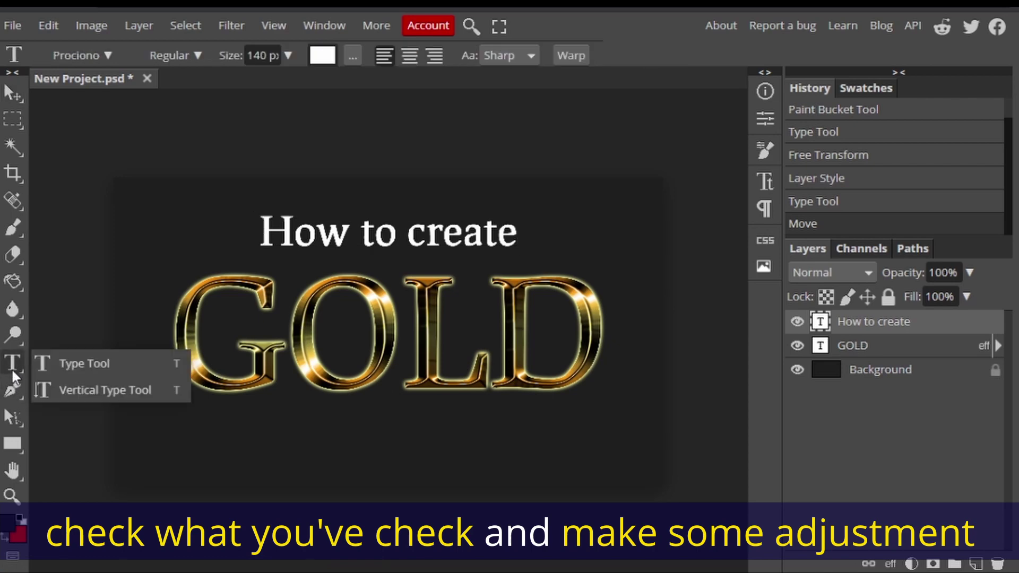
pyautogui.click(64, 359)
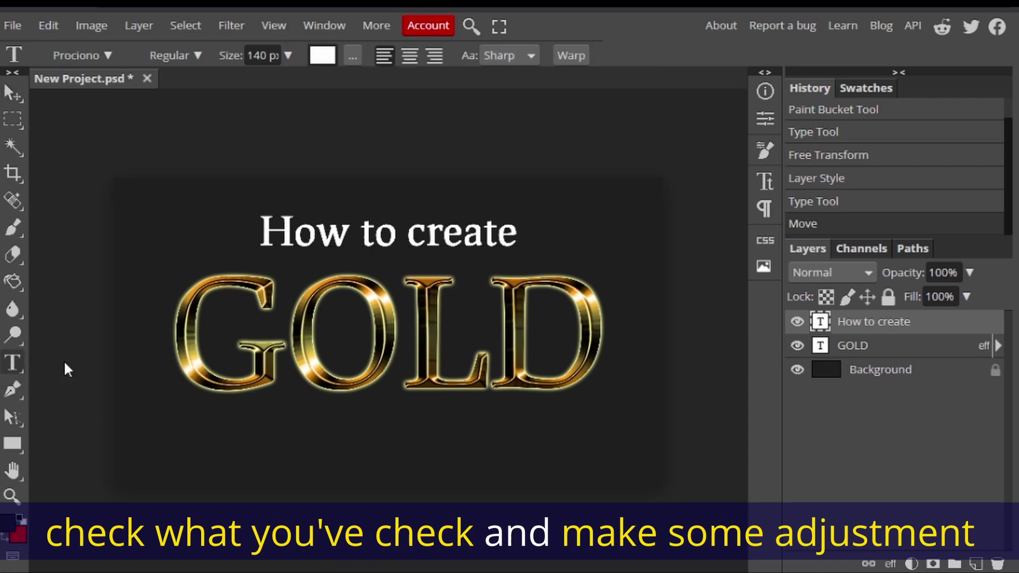
pyautogui.click(287, 419)
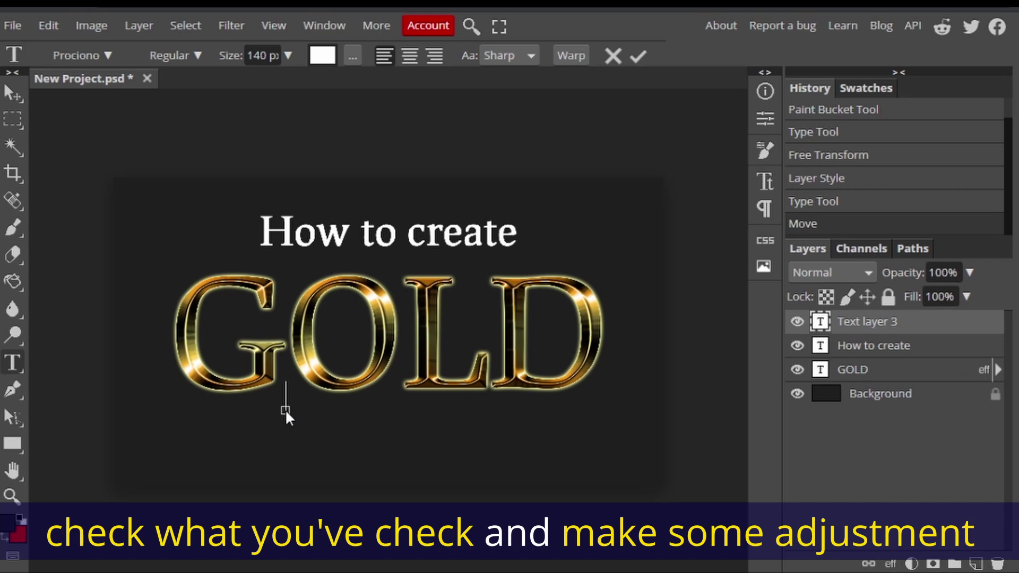
pyautogui.write('effec')
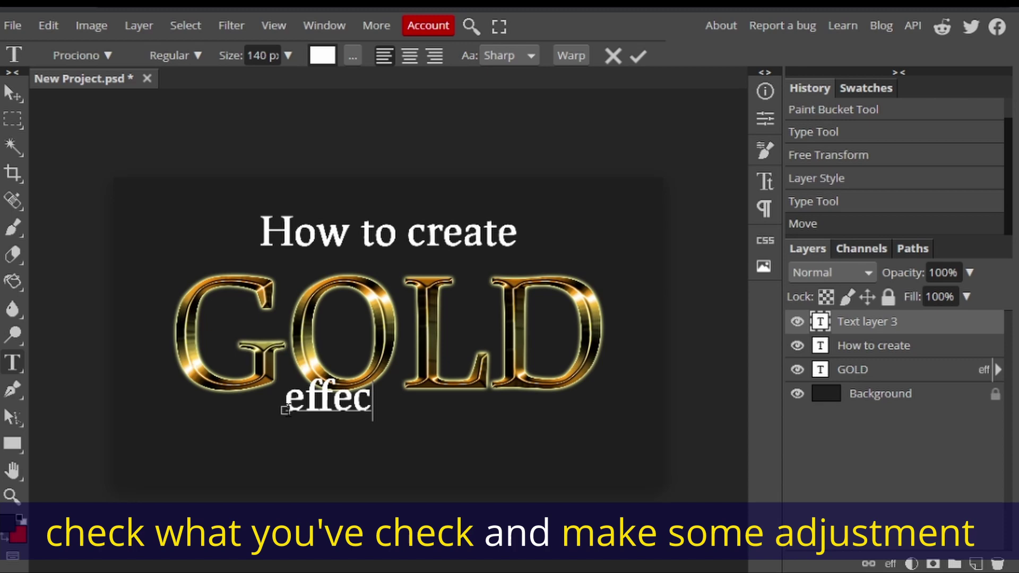
pyautogui.write('t on')
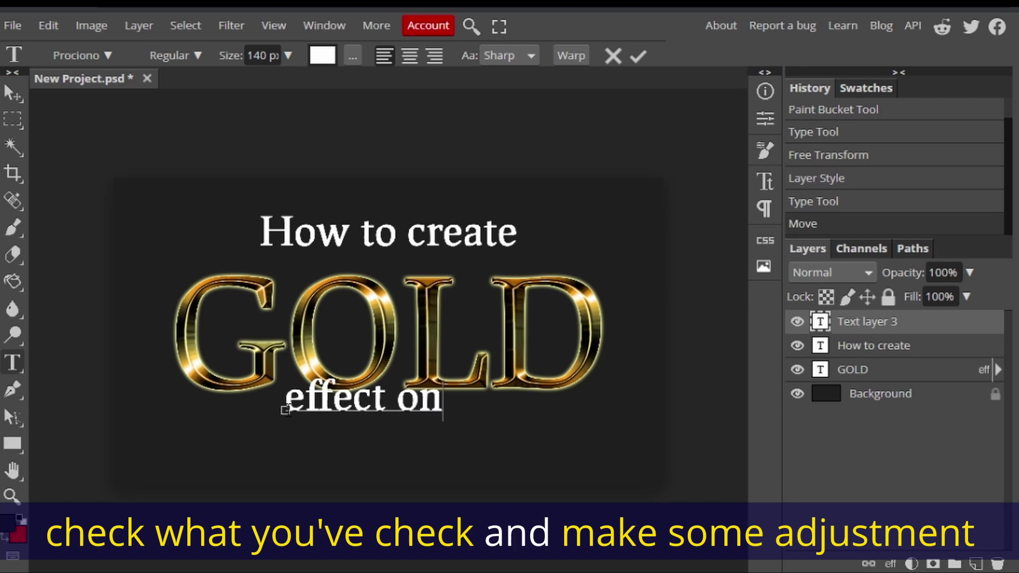
pyautogui.write(' Photo')
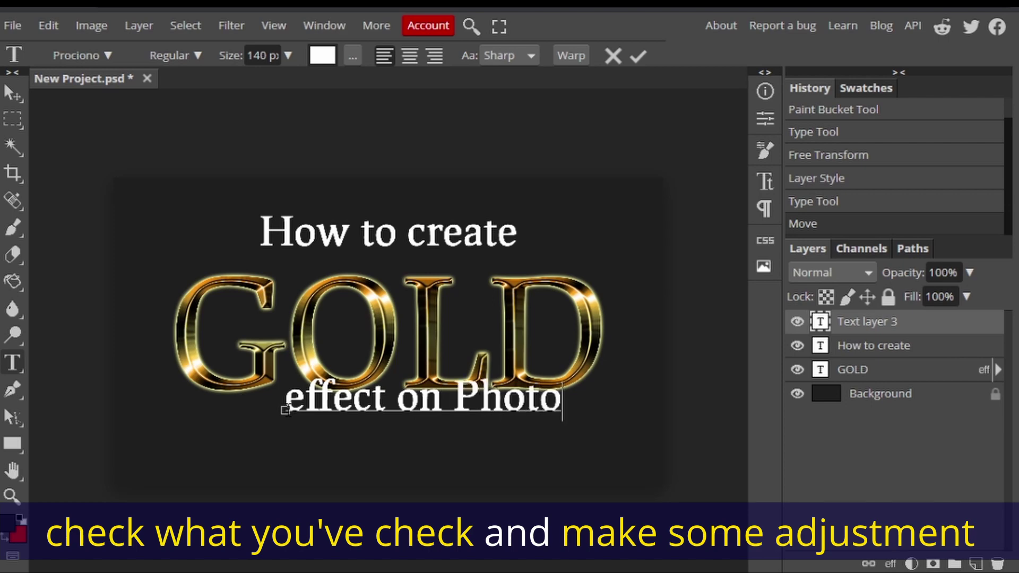
pyautogui.write('shop')
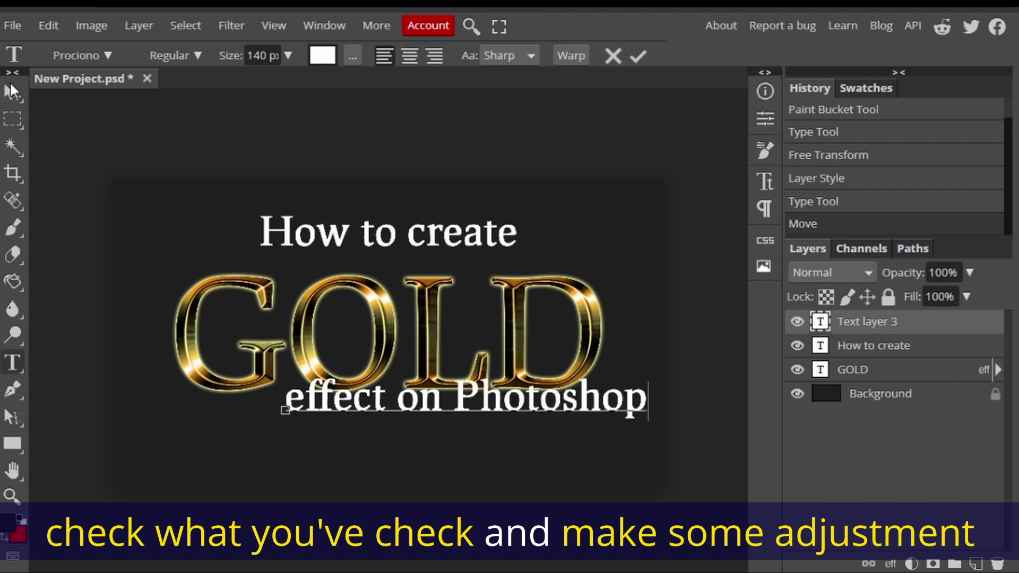
# Step: Commit the "effect on Photoshop" text and centre it just below the GOLD lettering
pyautogui.click(12, 91)
pyautogui.click(49, 87)
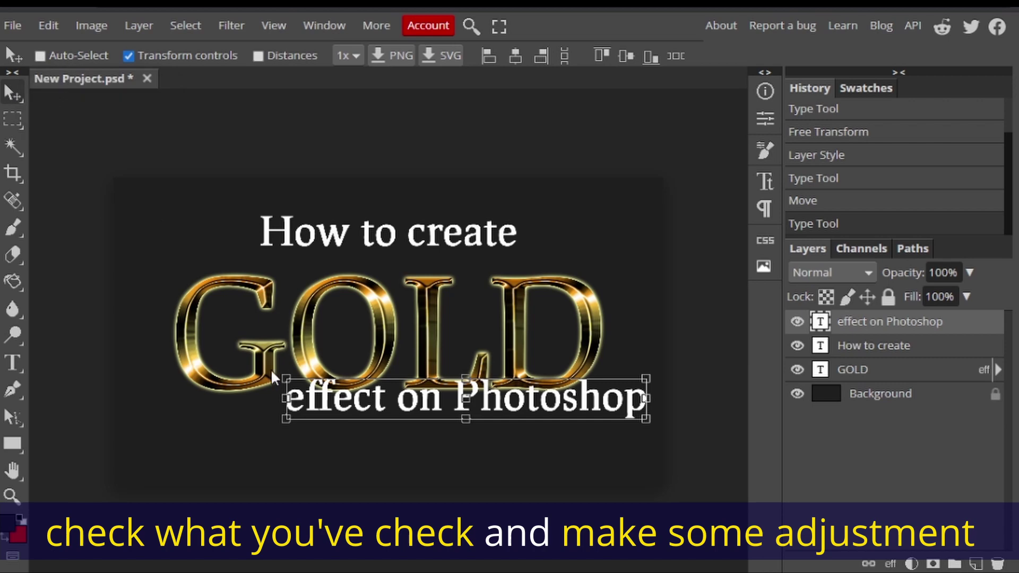
pyautogui.moveTo(334, 405); pyautogui.dragTo(255, 434)
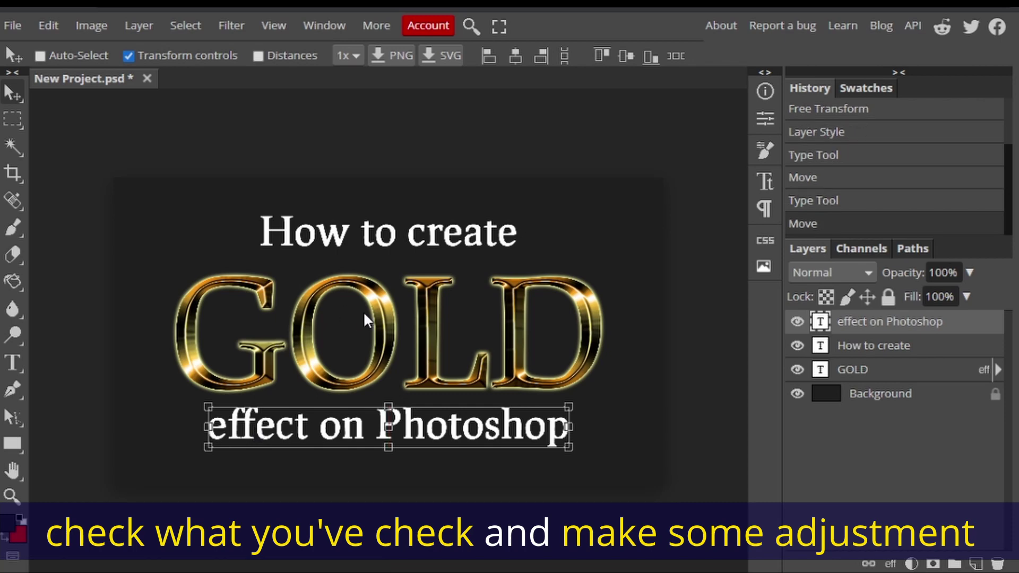
pyautogui.click(885, 351)
pyautogui.rightClick(958, 352)
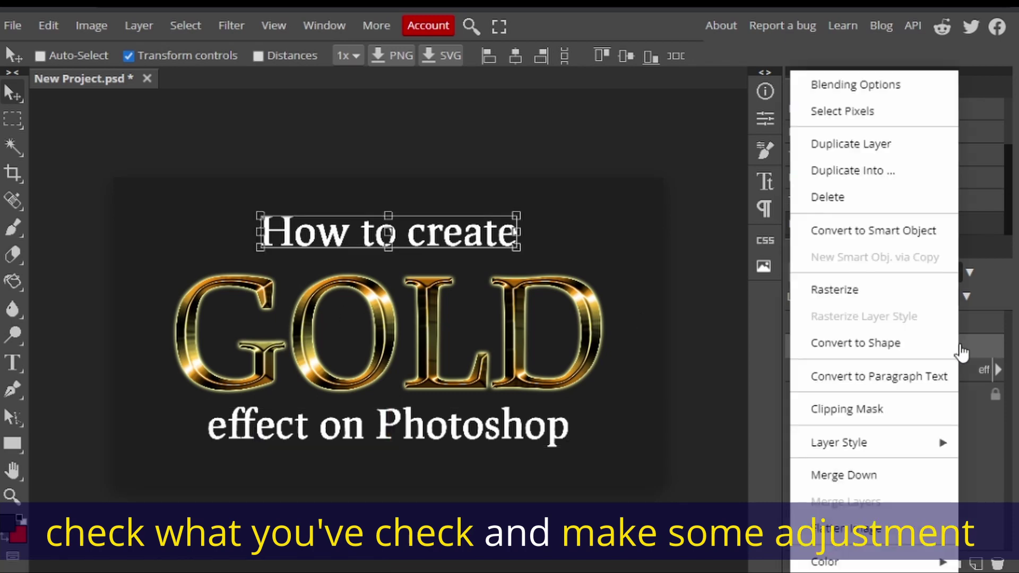
pyautogui.click(859, 68)
pyautogui.click(859, 68)
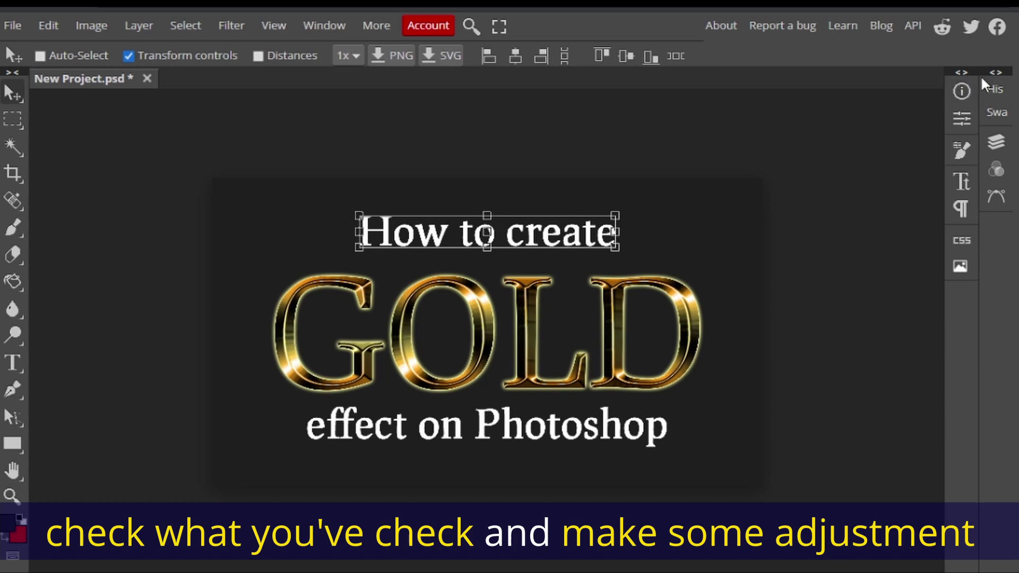
pyautogui.click(998, 85)
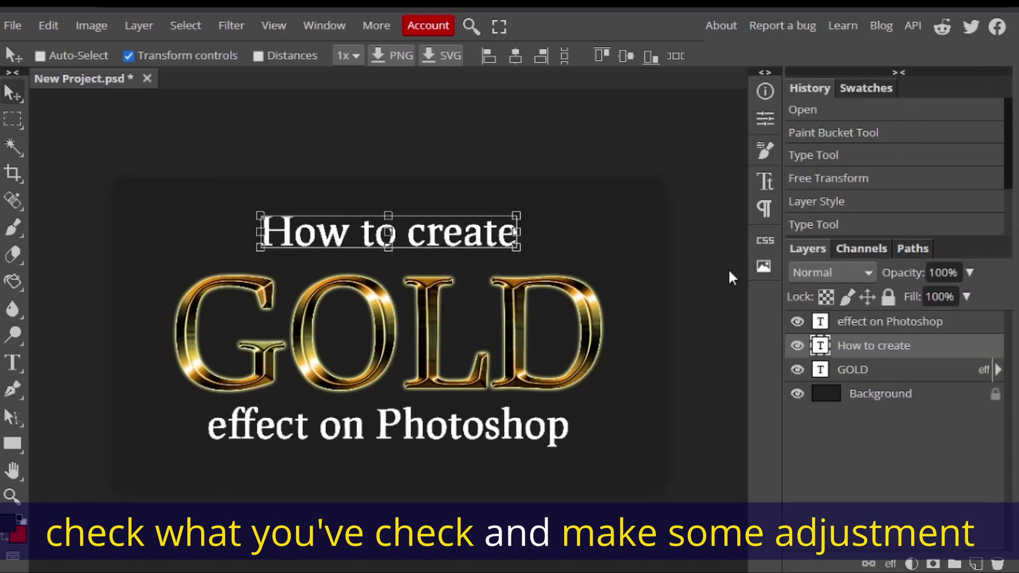
# Step: Apply Bevel and Emboss, Gradient Overlay and Outer Glow to the "How to create" layer
pyautogui.rightClick(917, 363)
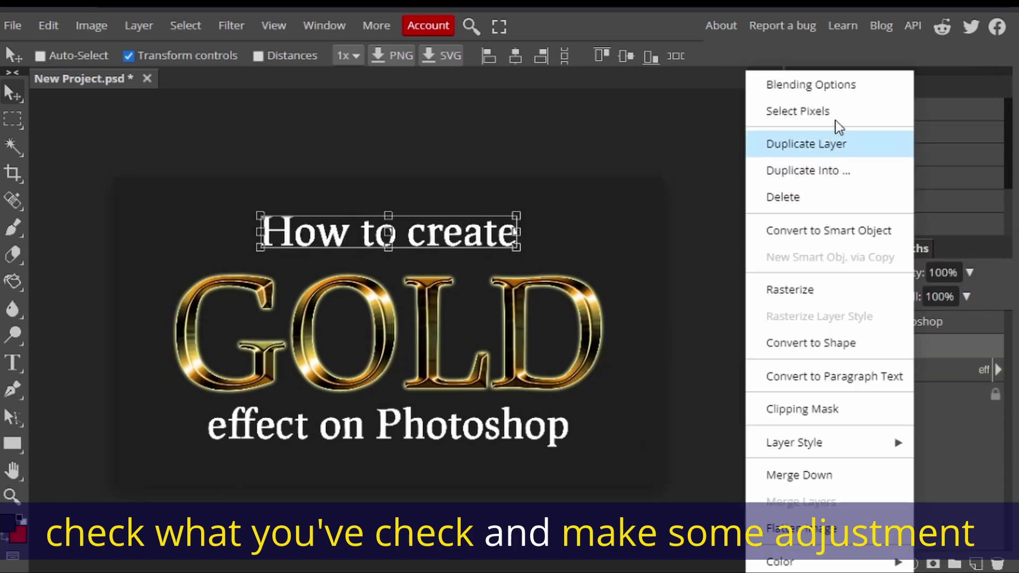
pyautogui.click(844, 92)
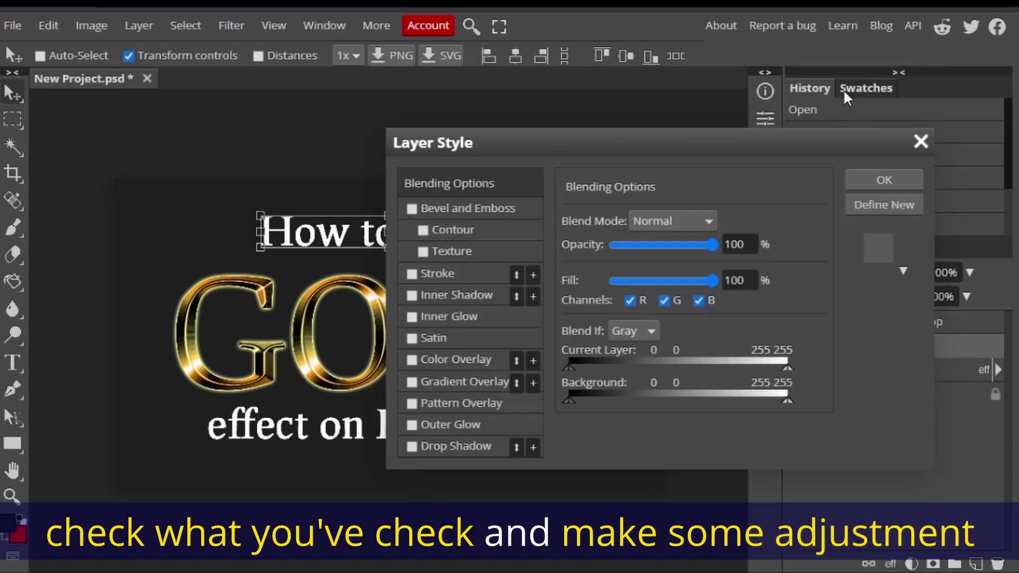
pyautogui.click(418, 210)
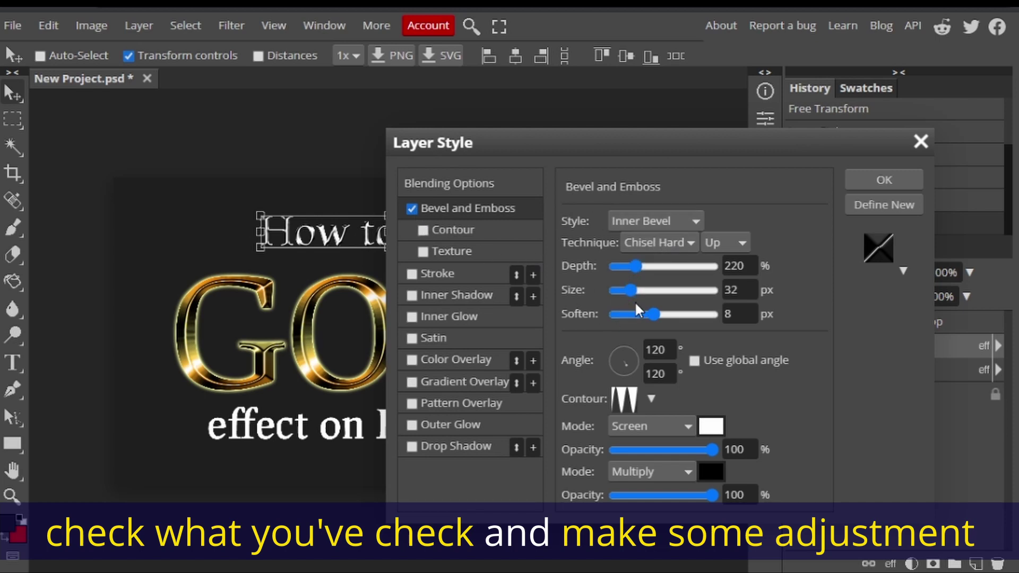
pyautogui.click(412, 360)
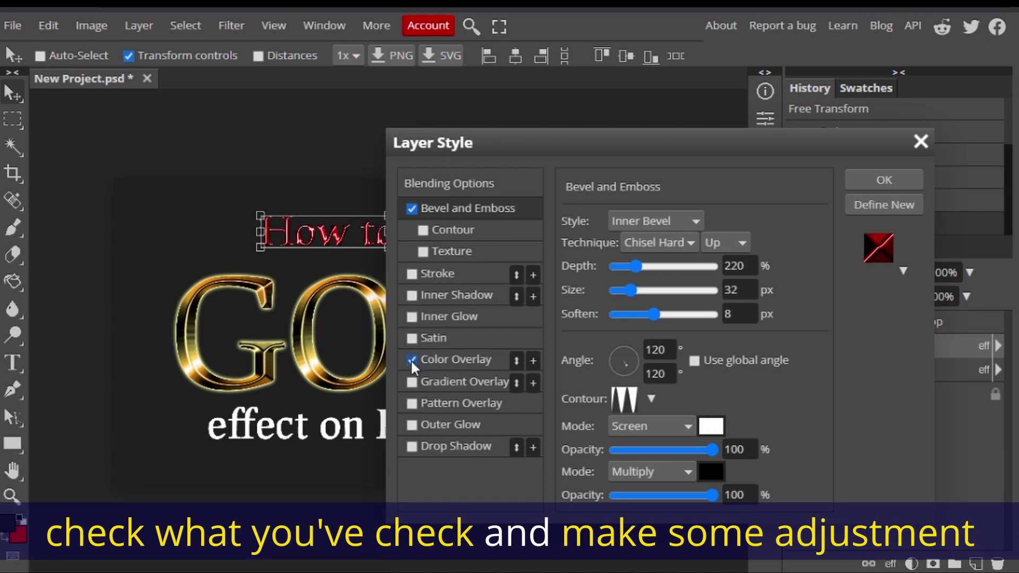
pyautogui.click(411, 360)
pyautogui.click(412, 381)
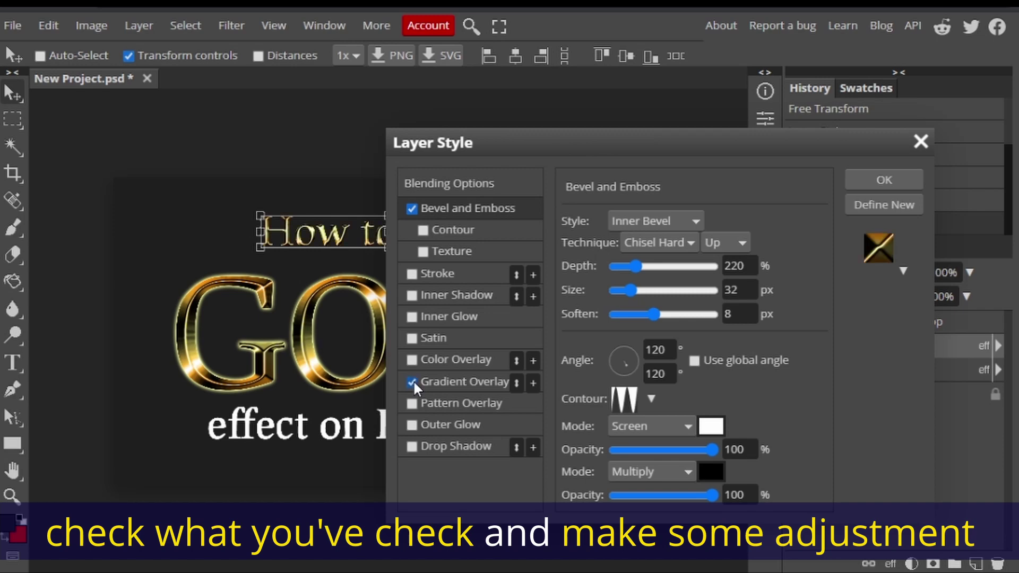
pyautogui.click(412, 428)
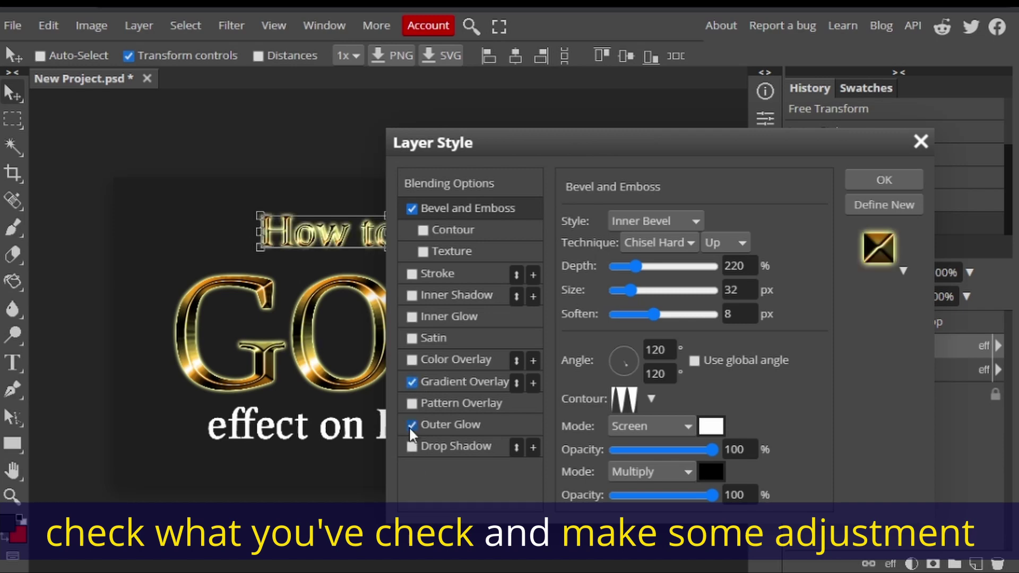
pyautogui.click(867, 180)
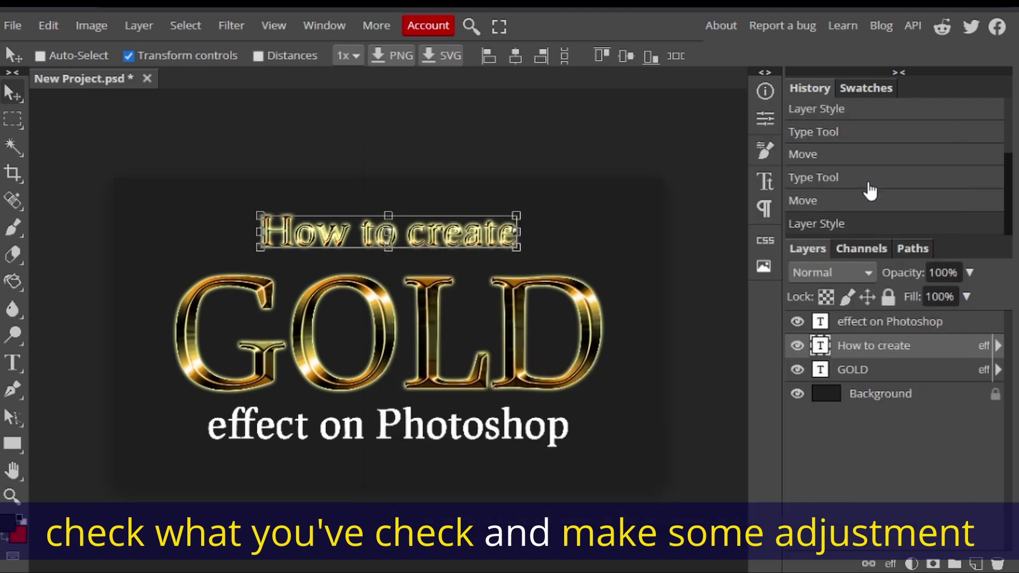
# Step: Set the Bevel and Emboss size of the "How to create" layer to 8 px and apply it
pyautogui.doubleClick(947, 352)
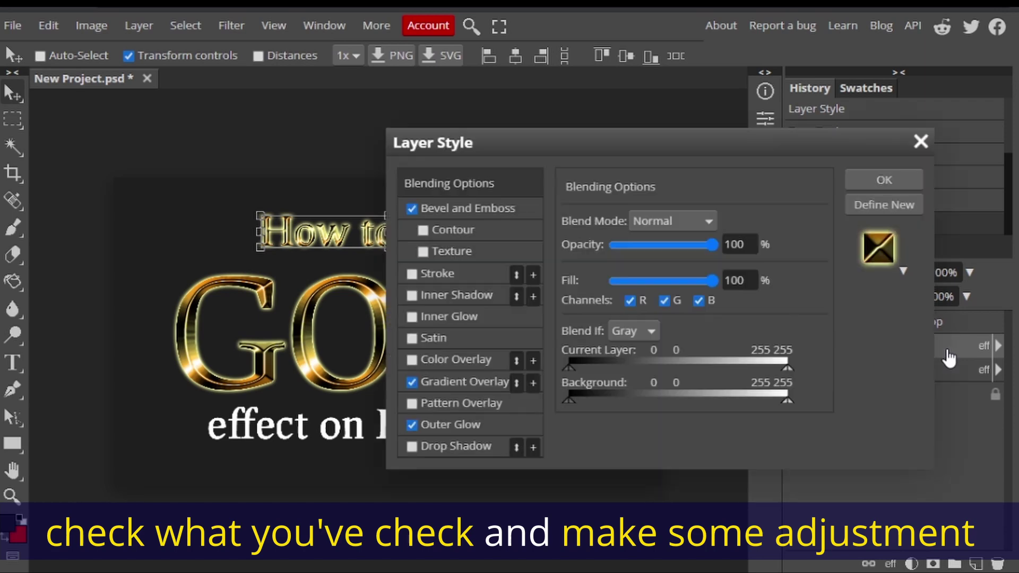
pyautogui.click(464, 211)
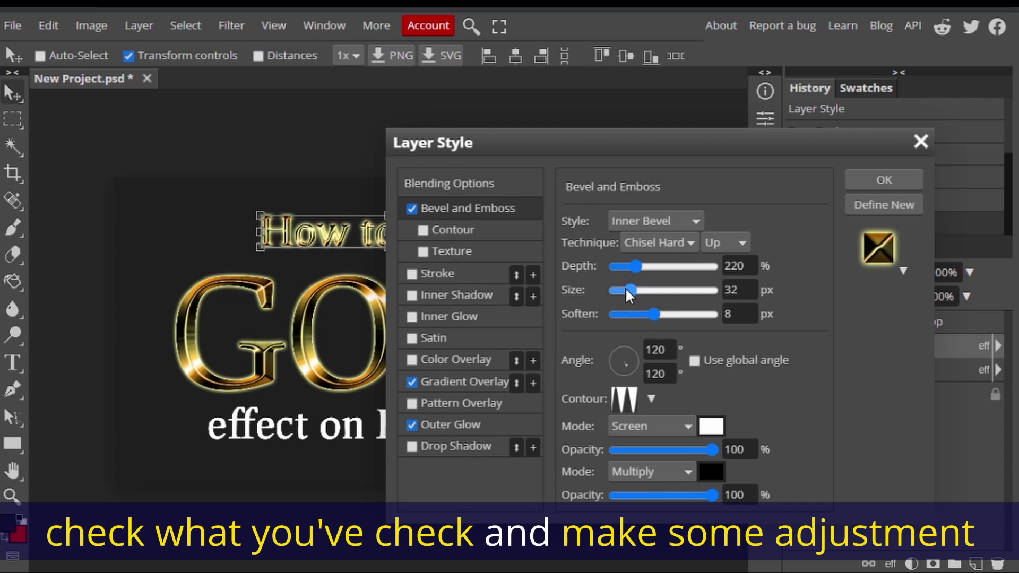
pyautogui.moveTo(626, 290); pyautogui.dragTo(619, 292)
pyautogui.moveTo(618, 288); pyautogui.dragTo(620, 288)
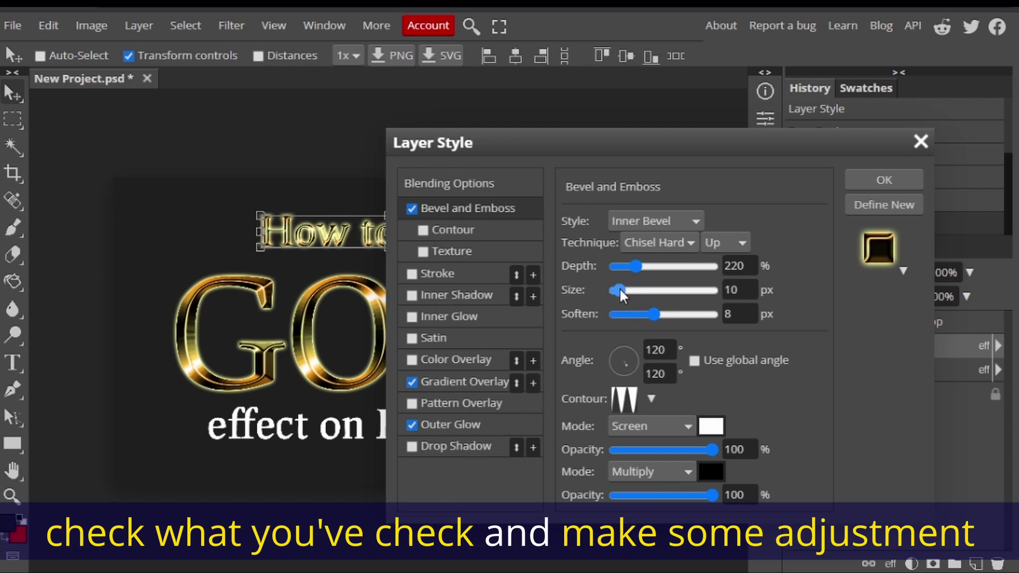
pyautogui.click(620, 289)
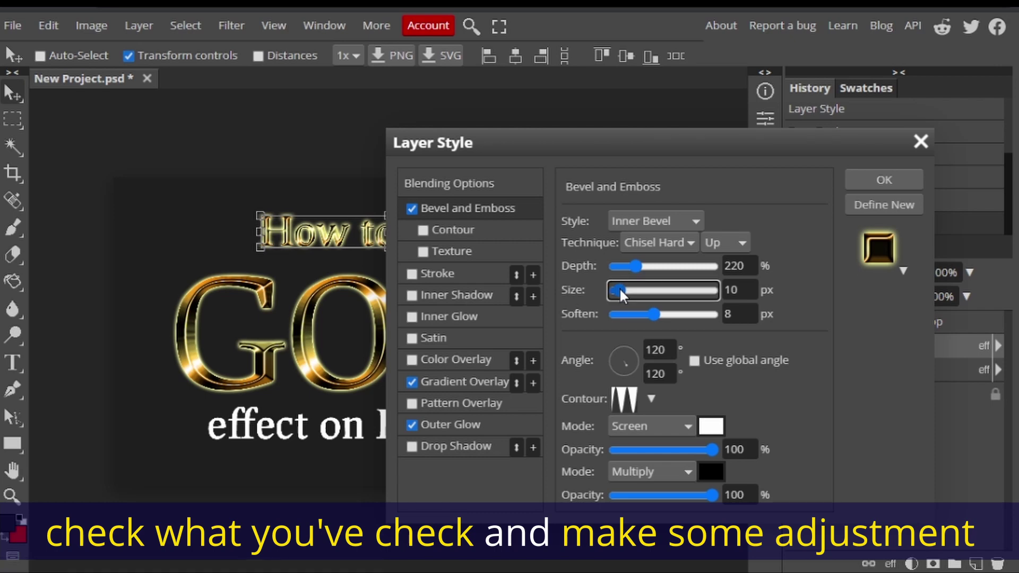
pyautogui.doubleClick(738, 289)
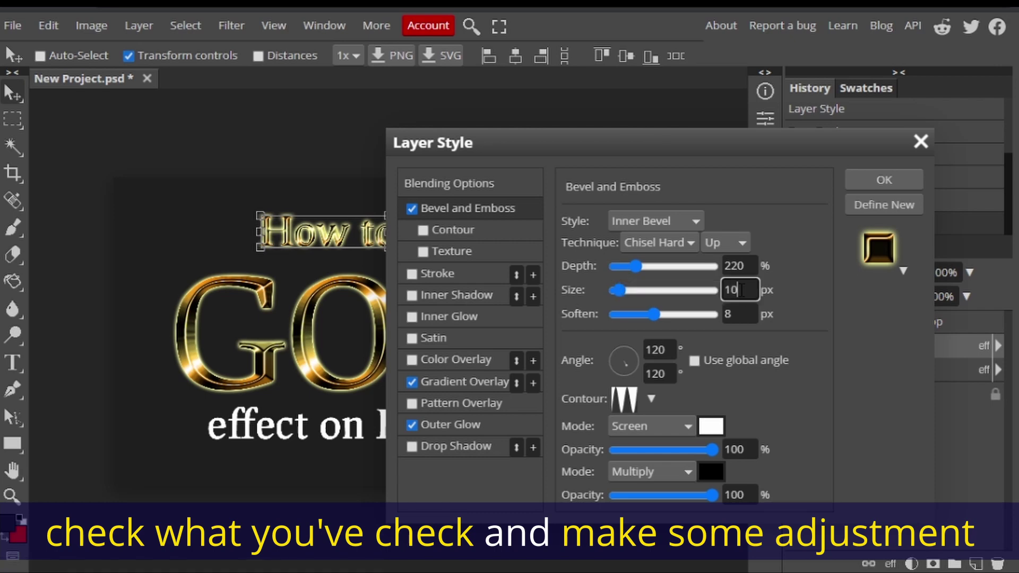
pyautogui.write('9')
pyautogui.press('BackSpace')
pyautogui.write('8')
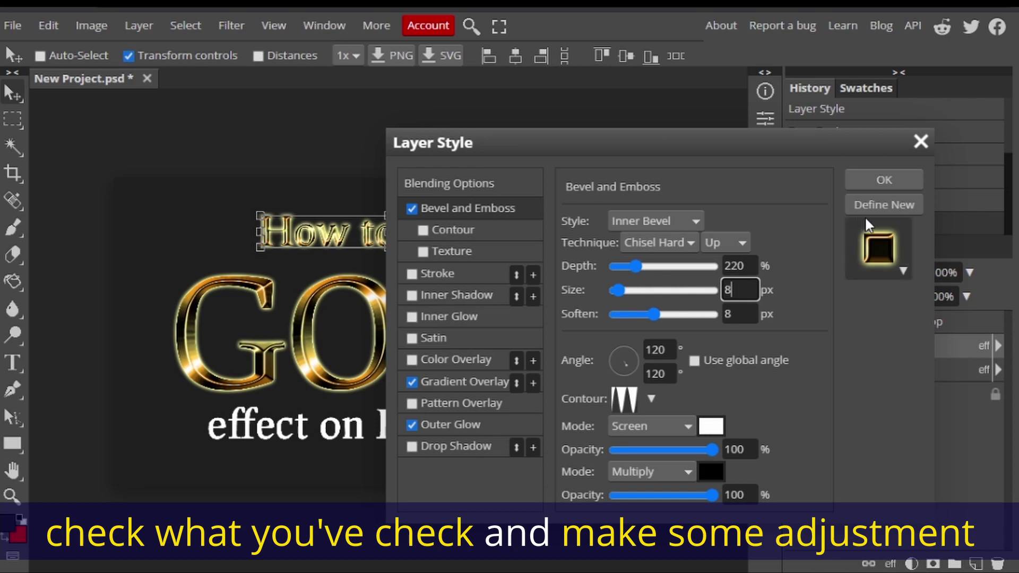
pyautogui.click(891, 183)
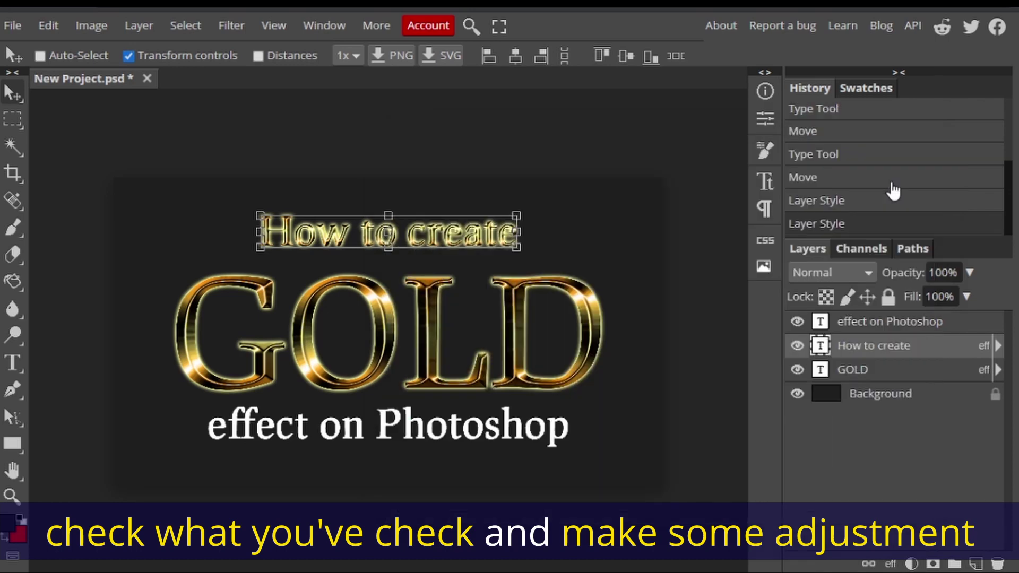
# Step: Reduce the Outer Glow size of the "How to create" layer to 10 px and apply it
pyautogui.rightClick(929, 351)
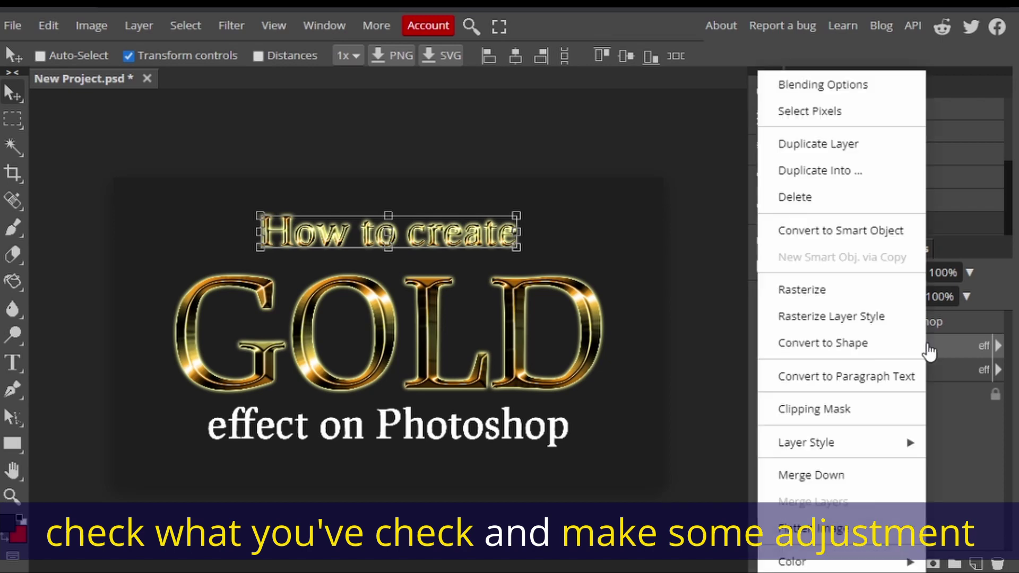
pyautogui.click(882, 83)
pyautogui.click(431, 425)
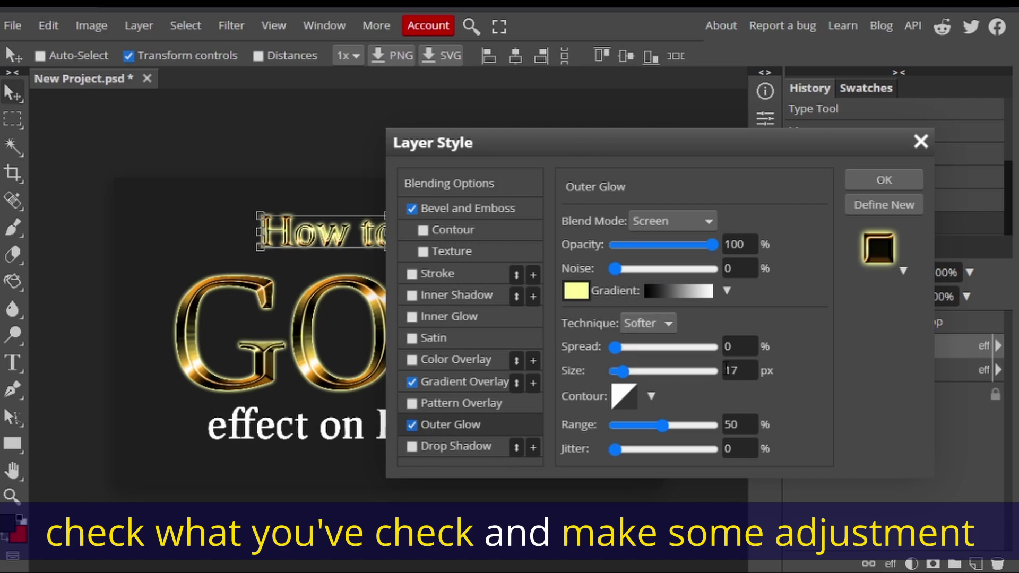
pyautogui.click(743, 369)
pyautogui.press('BackSpace')
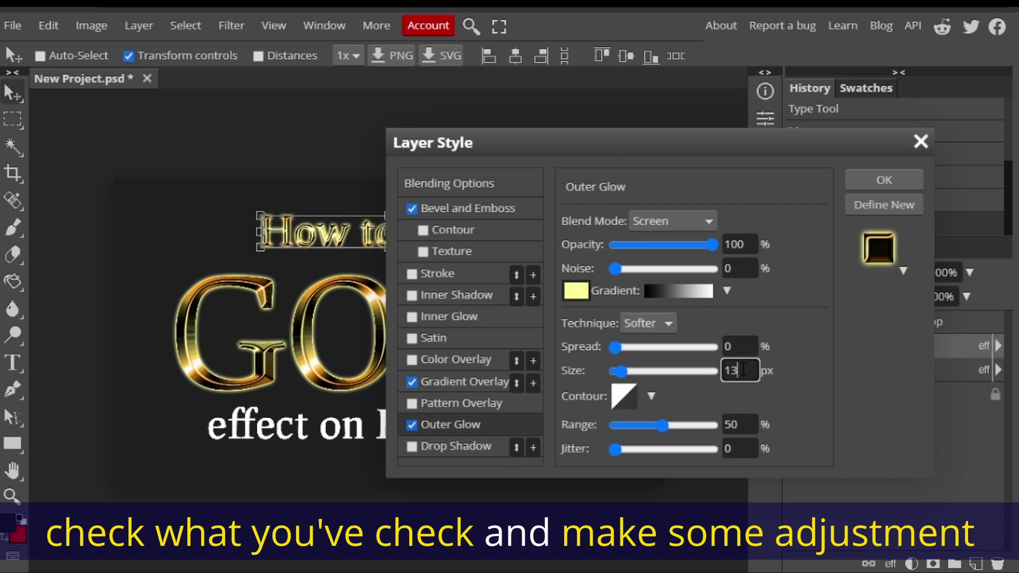
pyautogui.write('3')
pyautogui.press('Down')
pyautogui.press('Down')
pyautogui.press('Down')
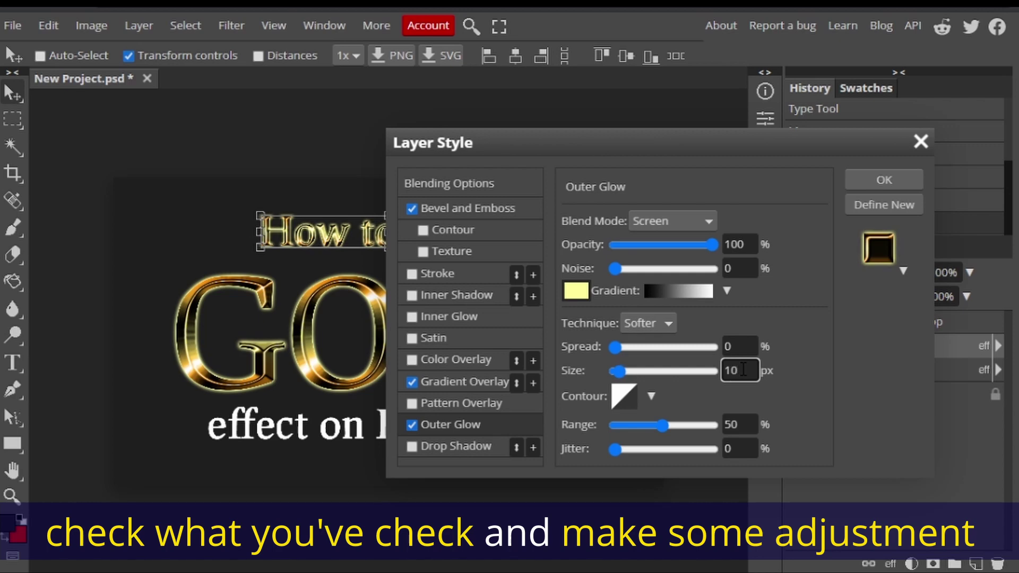
pyautogui.click(884, 179)
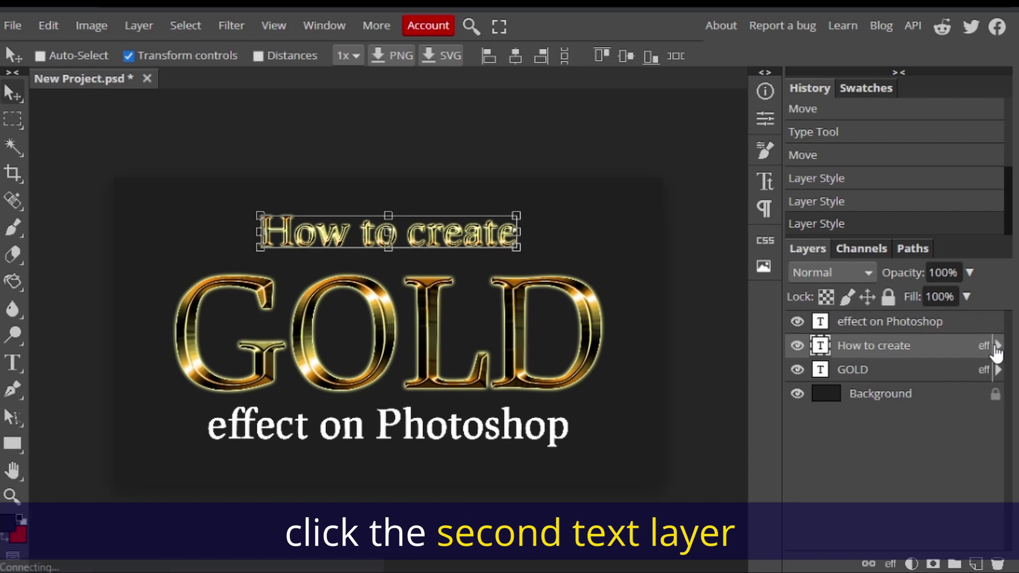
# Step: Copy the layer style of the "How to create" layer
pyautogui.rightClick(953, 351)
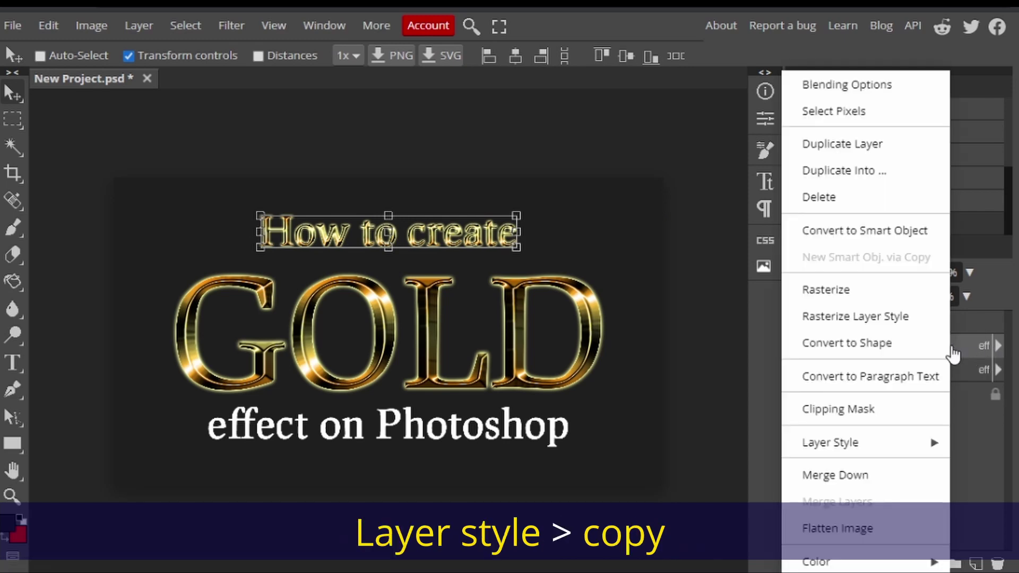
pyautogui.click(899, 449)
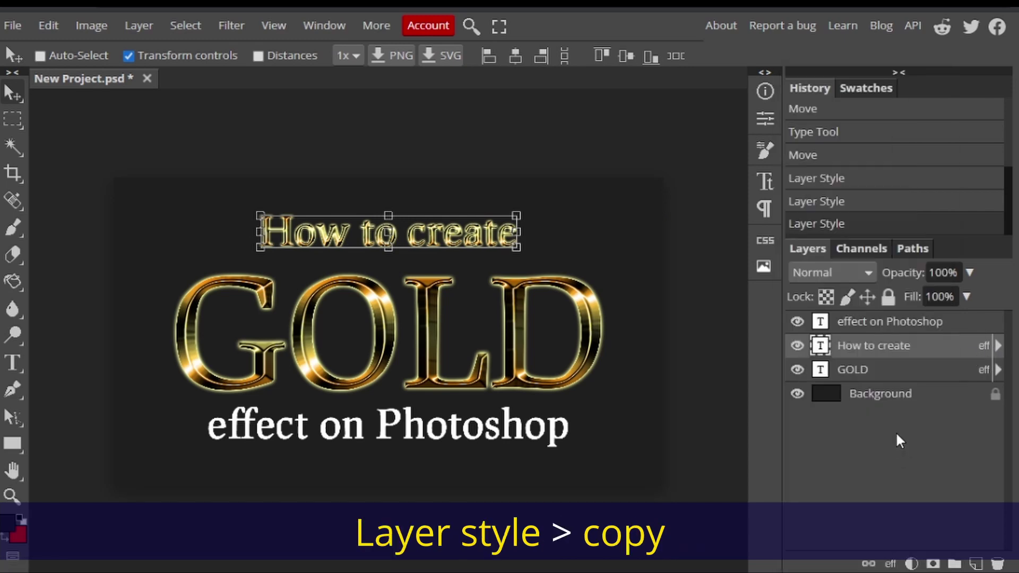
pyautogui.rightClick(952, 350)
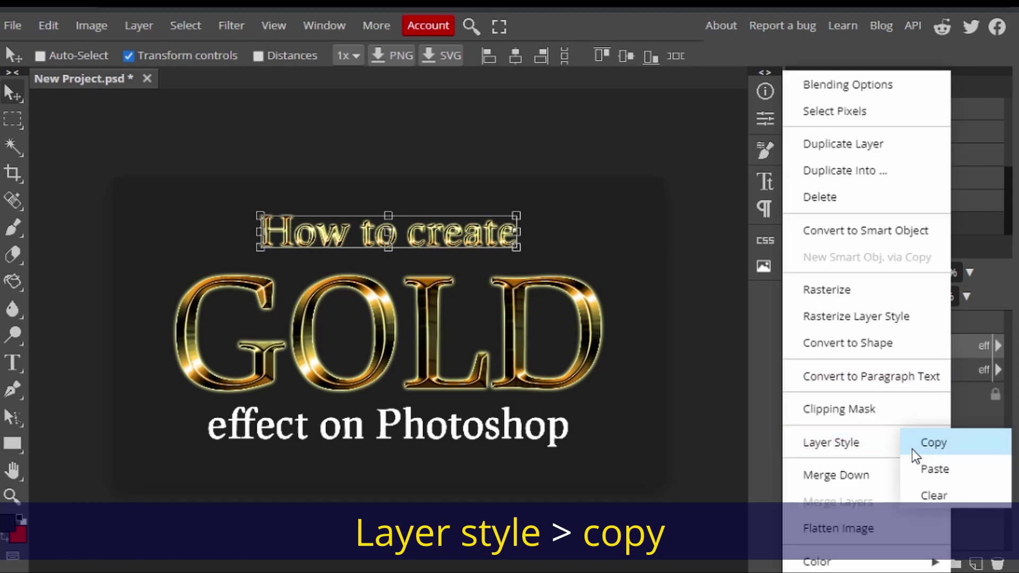
pyautogui.click(942, 447)
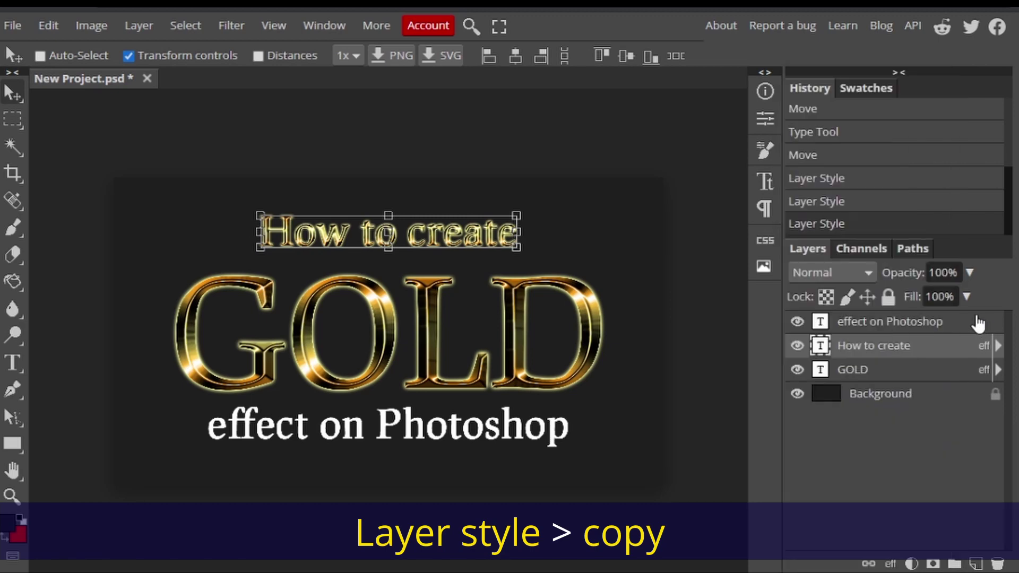
# Step: Paste the copied gold layer style onto the "effect on Photoshop" text layer
pyautogui.click(978, 321)
pyautogui.rightClick(978, 324)
pyautogui.moveTo(931, 446)
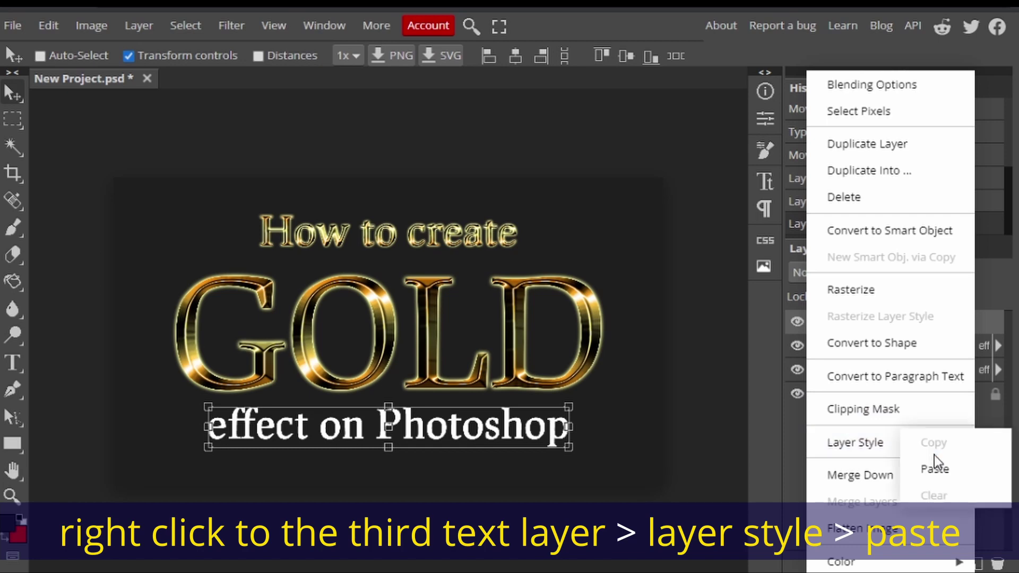
pyautogui.click(951, 473)
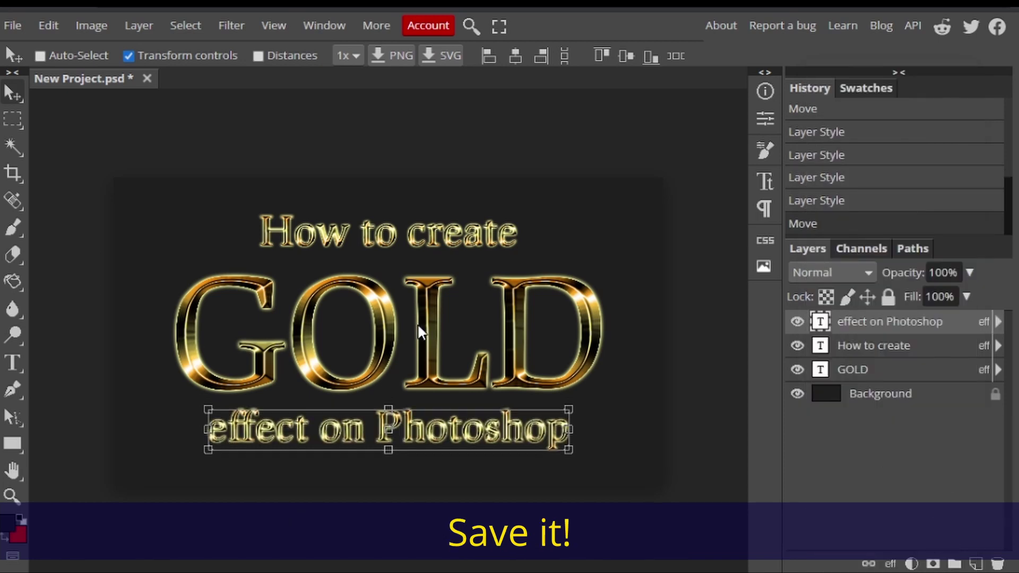
# Step: Export the artwork as a 1920 × 1080 px JPG at 100% quality and save it
pyautogui.click(12, 25)
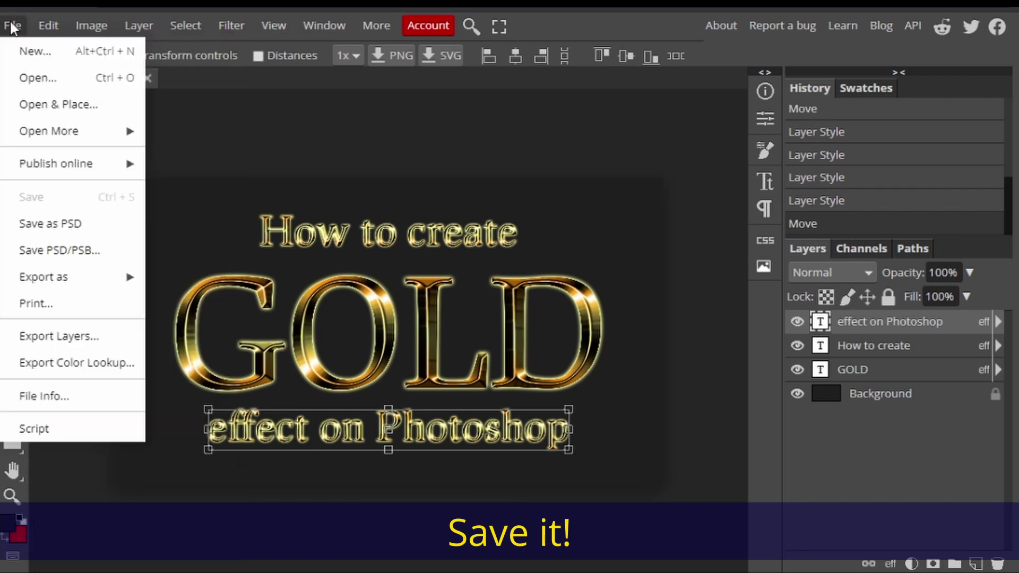
pyautogui.moveTo(49, 134)
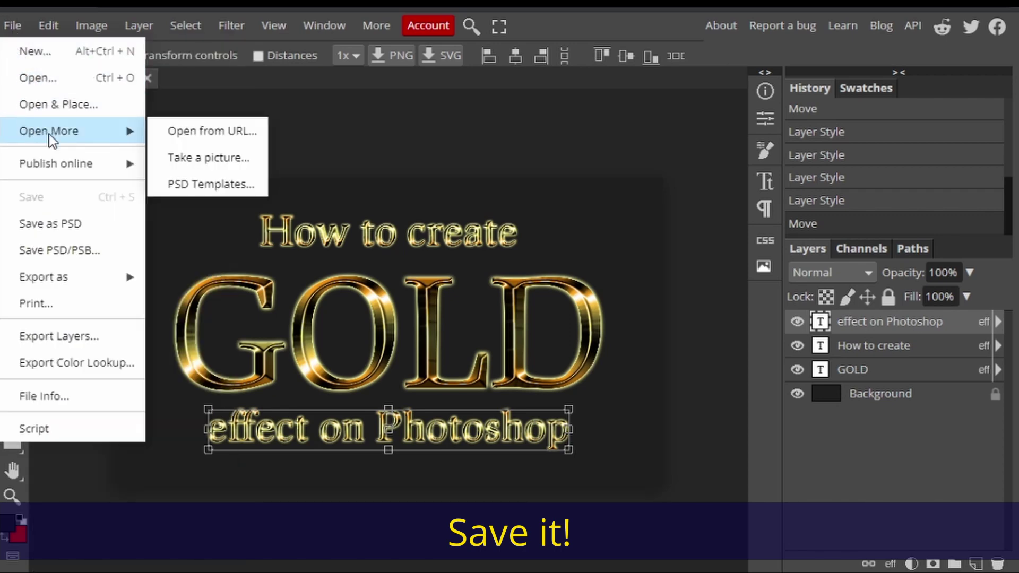
pyautogui.moveTo(108, 281)
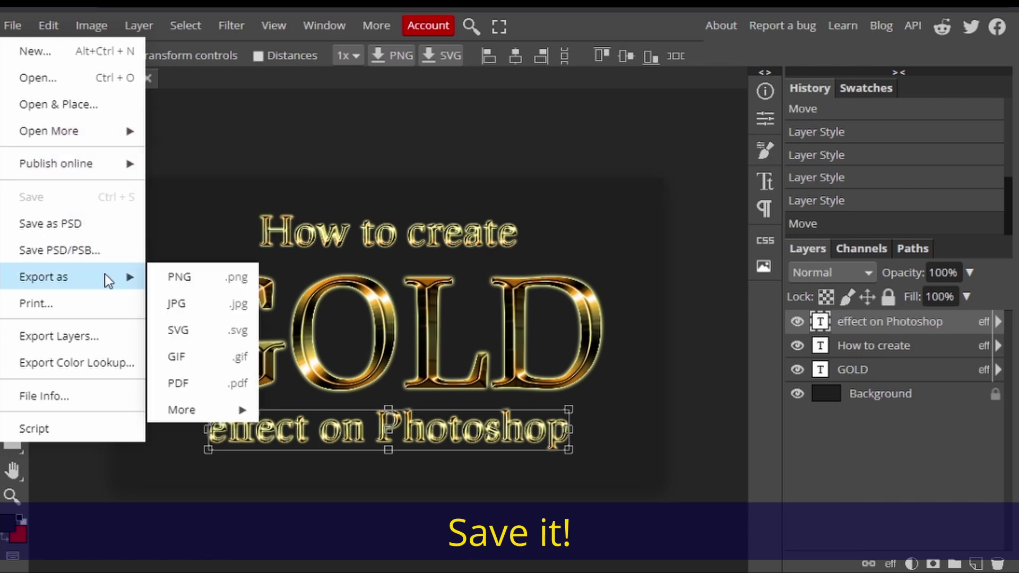
pyautogui.rightClick(206, 302)
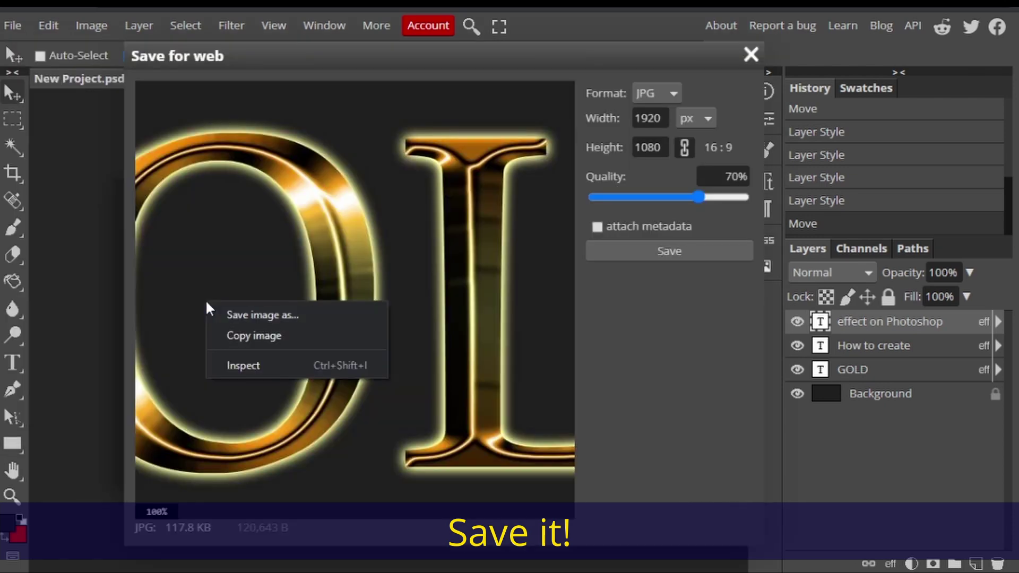
pyautogui.click(708, 198)
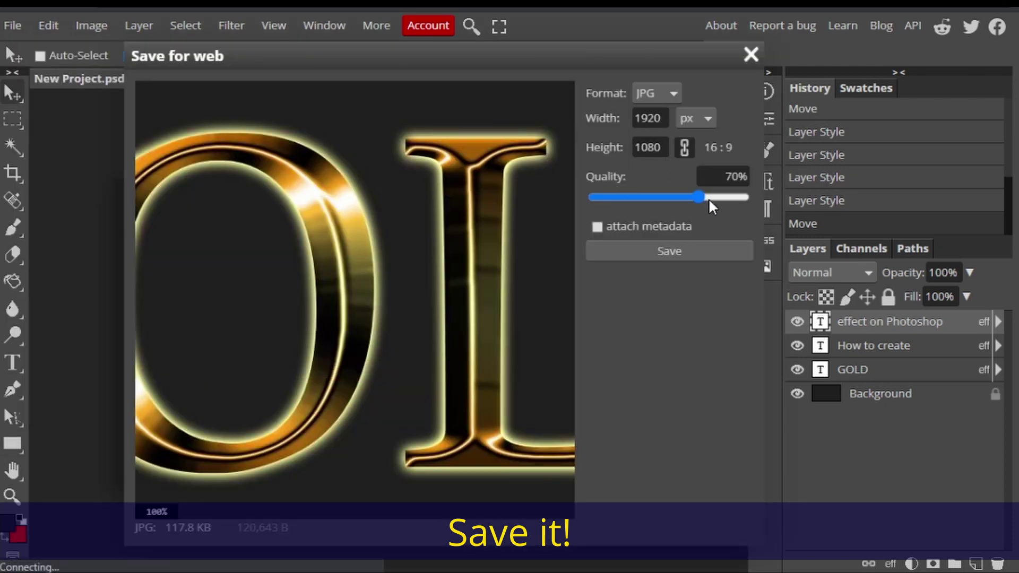
pyautogui.moveTo(709, 199); pyautogui.dragTo(764, 200)
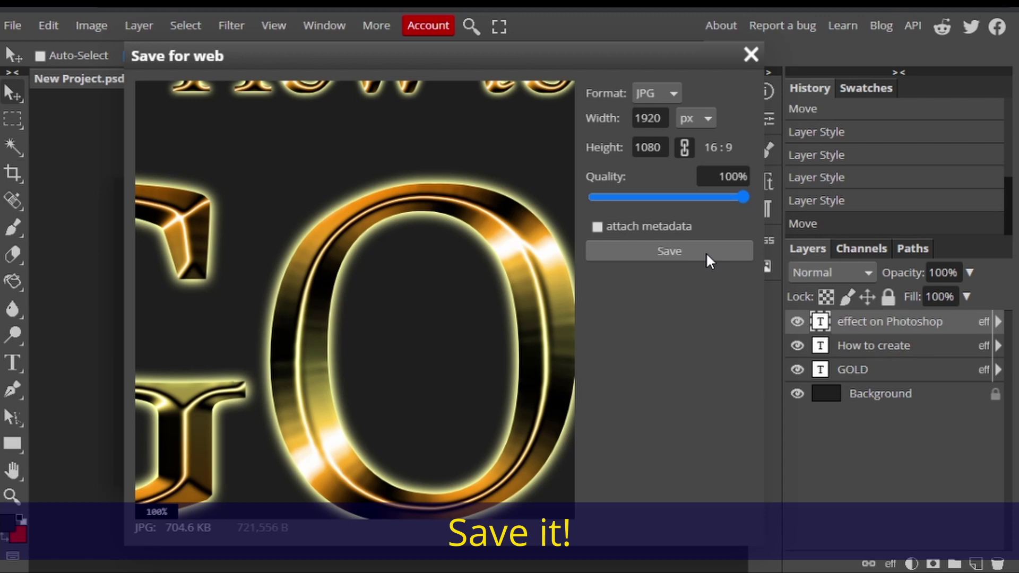
pyautogui.click(706, 252)
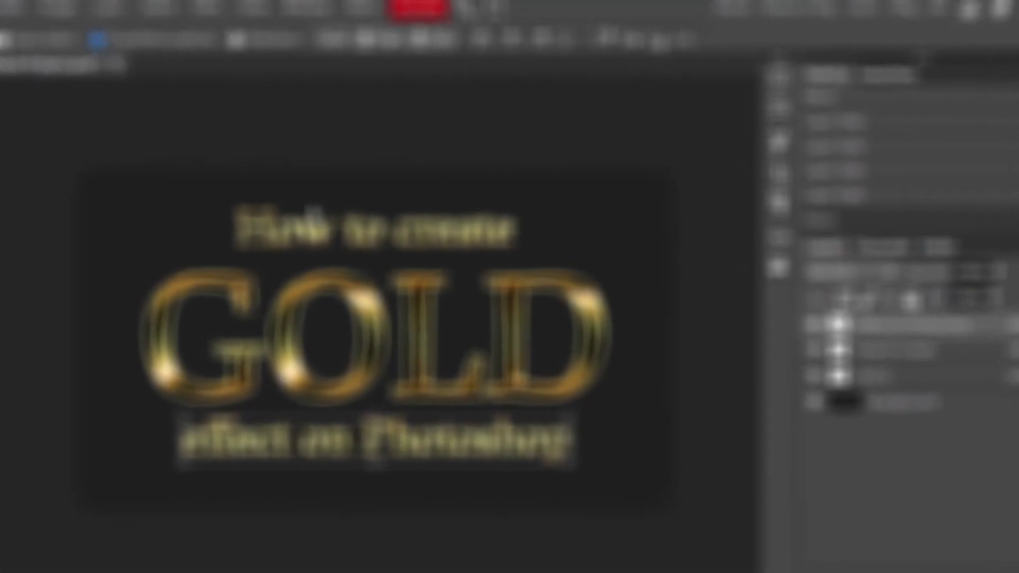